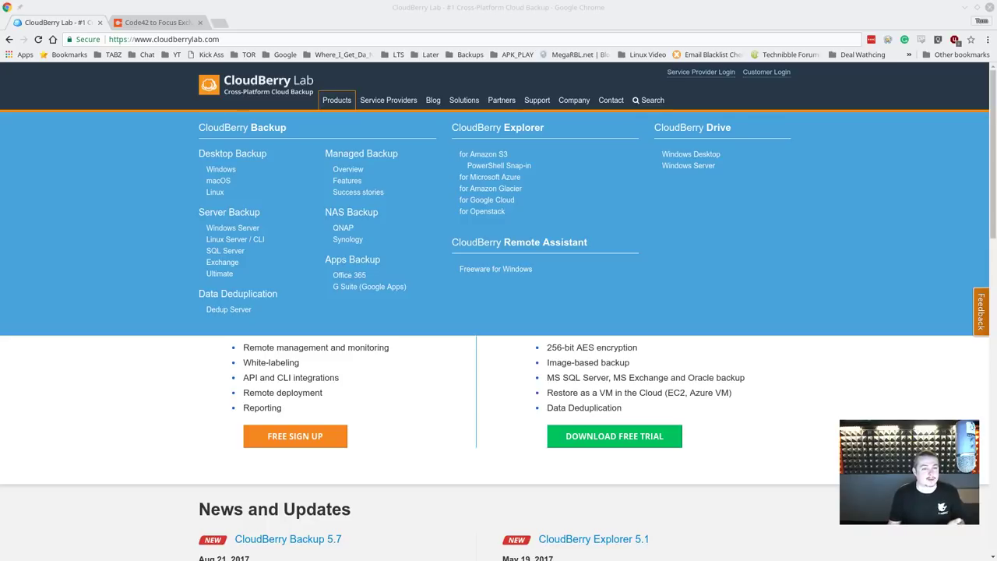
Step: Switch to the Code42 news release tab about focusing on enterprise and small business markets
{"action": "left_click", "coordinate": [146, 23]}
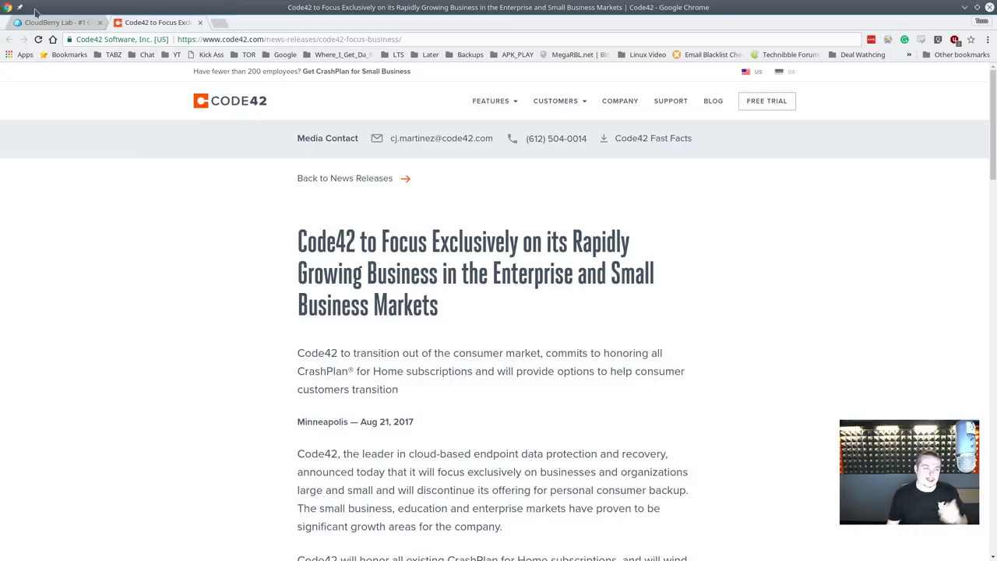
Step: Close the Code42 tab and go to Products > Desktop Backup > Windows
{"action": "middle_click", "coordinate": [141, 28]}
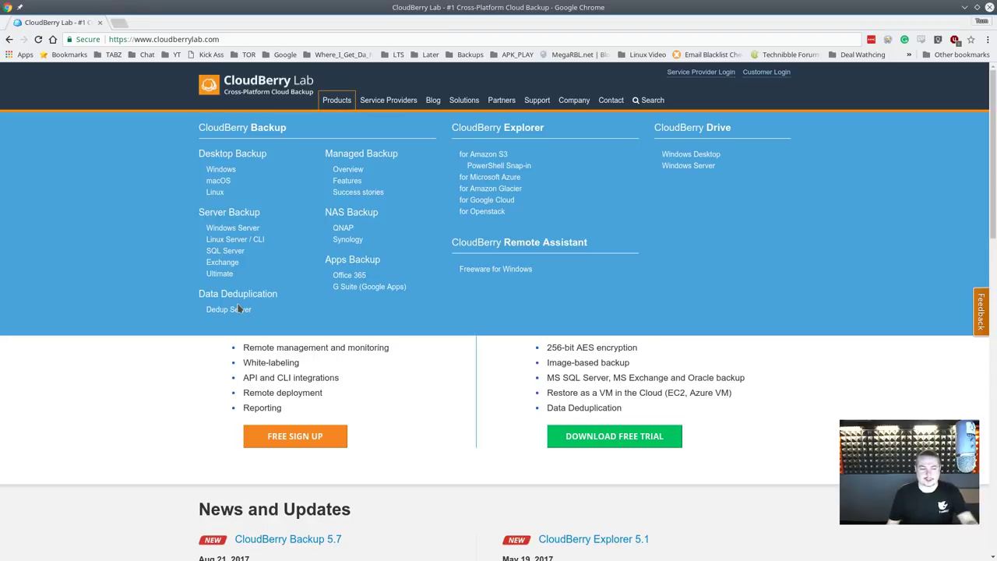
{"action": "left_click", "coordinate": [224, 172]}
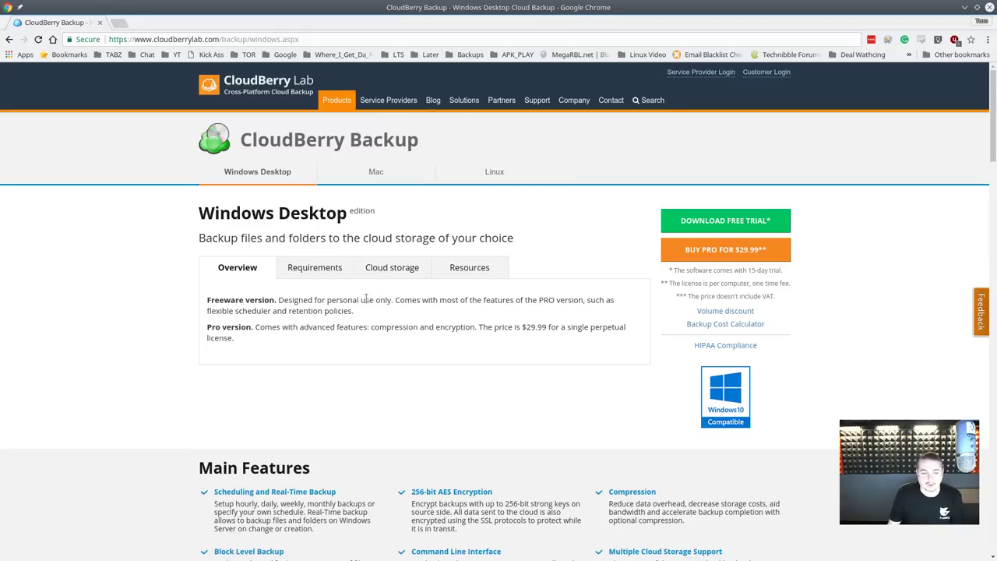
Step: Scroll through the Windows Desktop features (scheduling, 256-bit AES encryption, compression) and back to the top
{"action": "scroll", "coordinate": [385, 327], "scroll_direction": "down", "scroll_amount": 3}
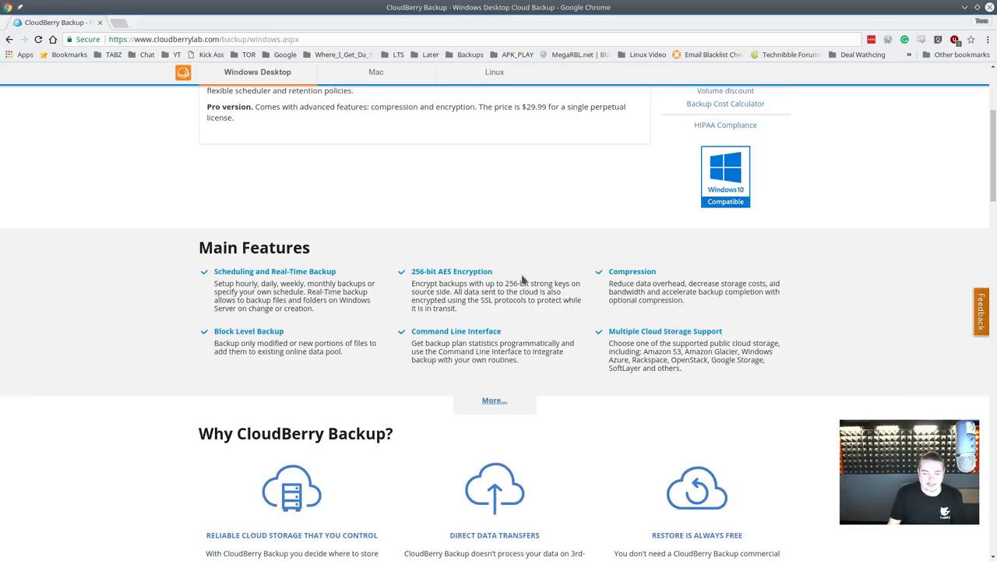
{"action": "scroll", "coordinate": [480, 261], "scroll_direction": "up", "scroll_amount": 3}
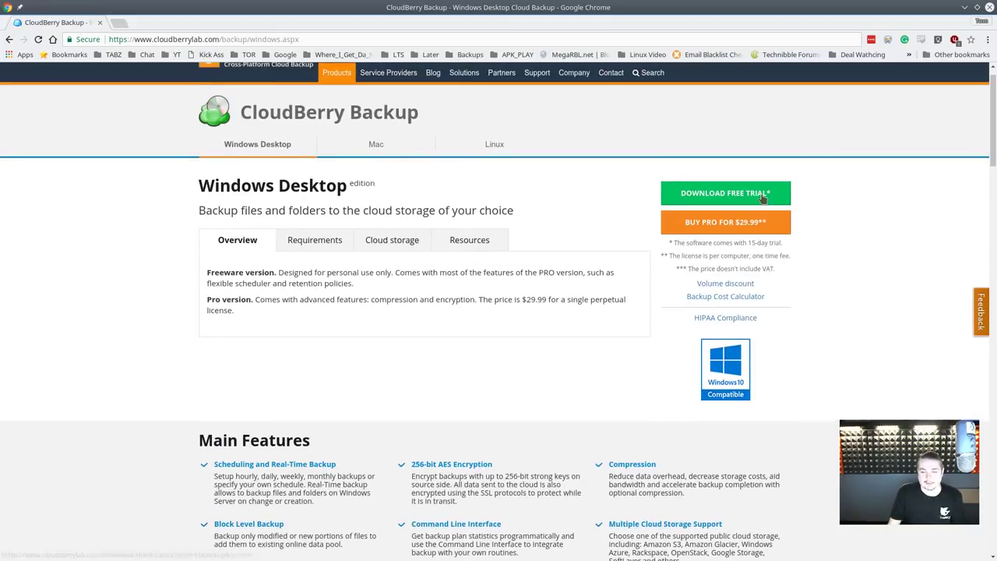
{"action": "scroll", "coordinate": [458, 356], "scroll_direction": "down", "scroll_amount": 2}
{"action": "scroll", "coordinate": [458, 357], "scroll_direction": "down", "scroll_amount": 1}
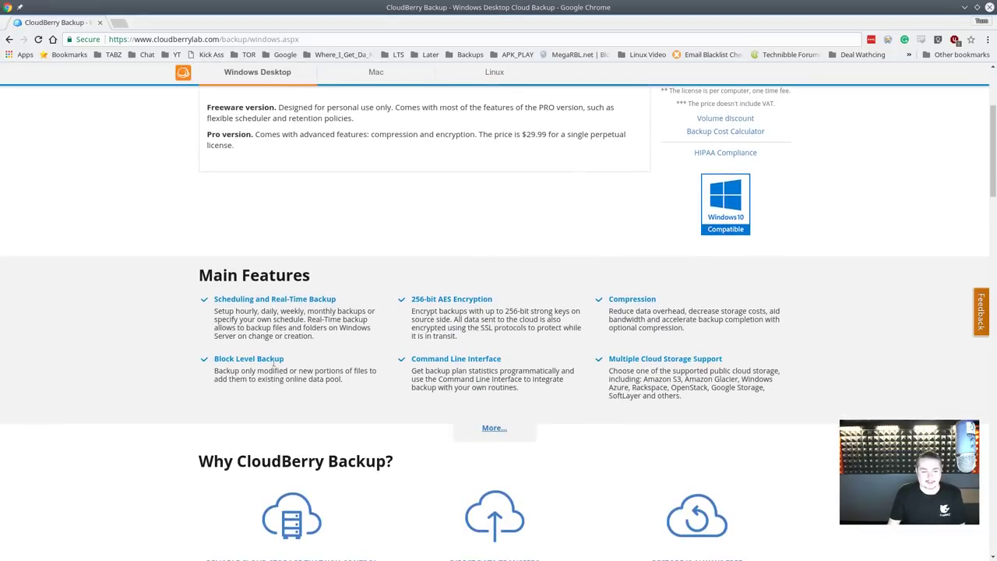
{"action": "scroll", "coordinate": [345, 361], "scroll_direction": "down", "scroll_amount": 3}
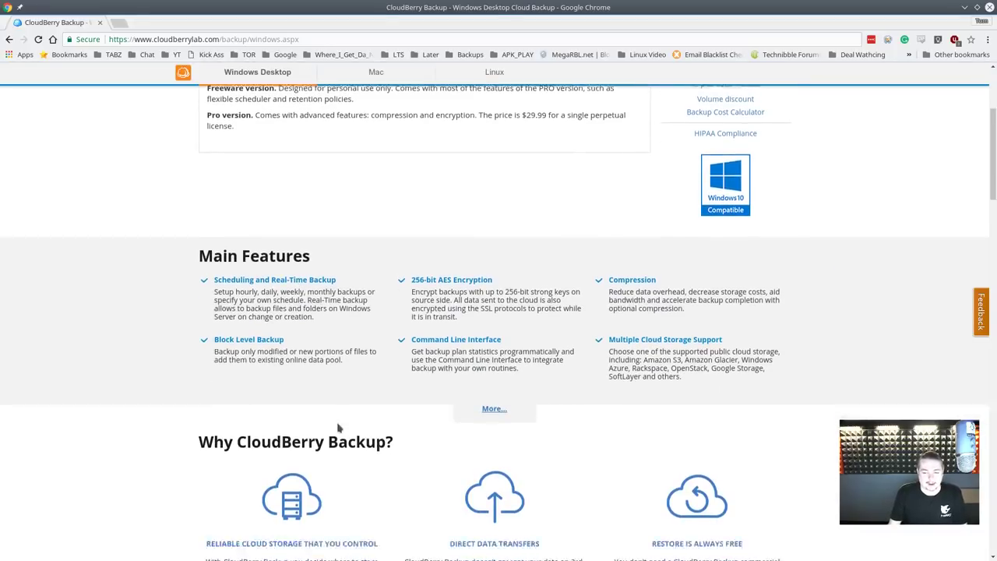
{"action": "scroll", "coordinate": [337, 420], "scroll_direction": "up", "scroll_amount": 6}
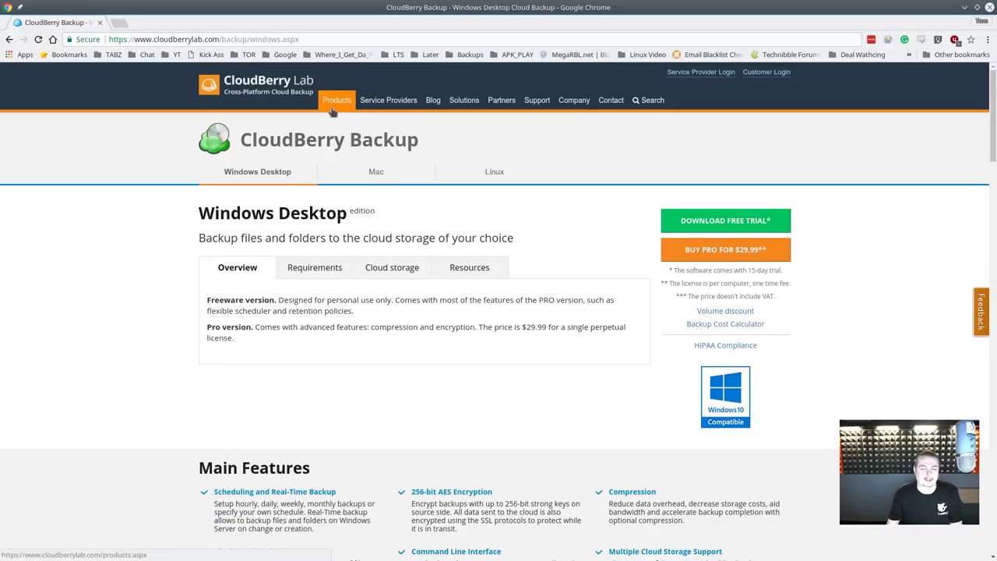
Step: Open the $119.99 Windows Server edition page from Products > Server Backup and close the menu
{"action": "mouse_move", "coordinate": [332, 112]}
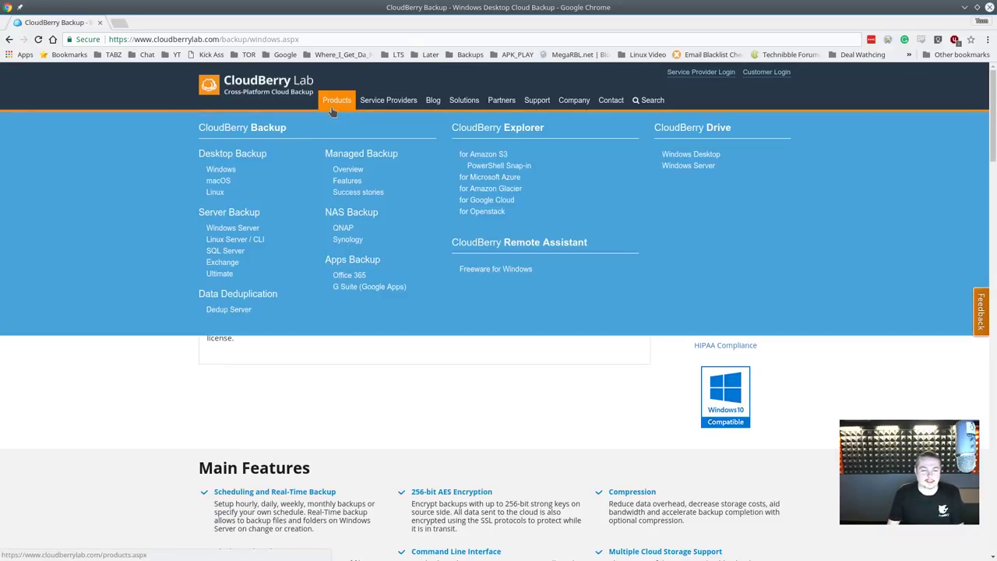
{"action": "left_click", "coordinate": [255, 230]}
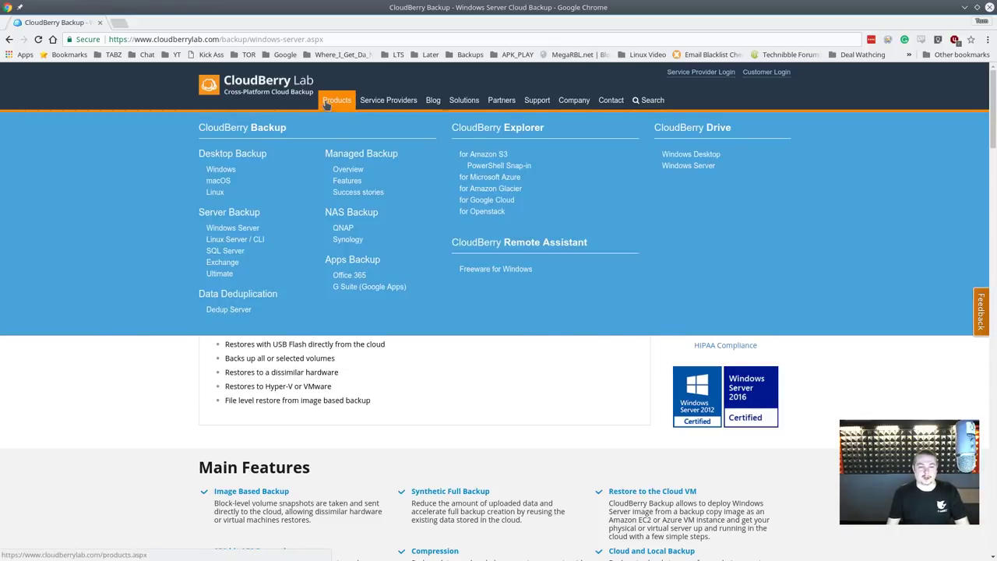
{"action": "left_click", "coordinate": [330, 105]}
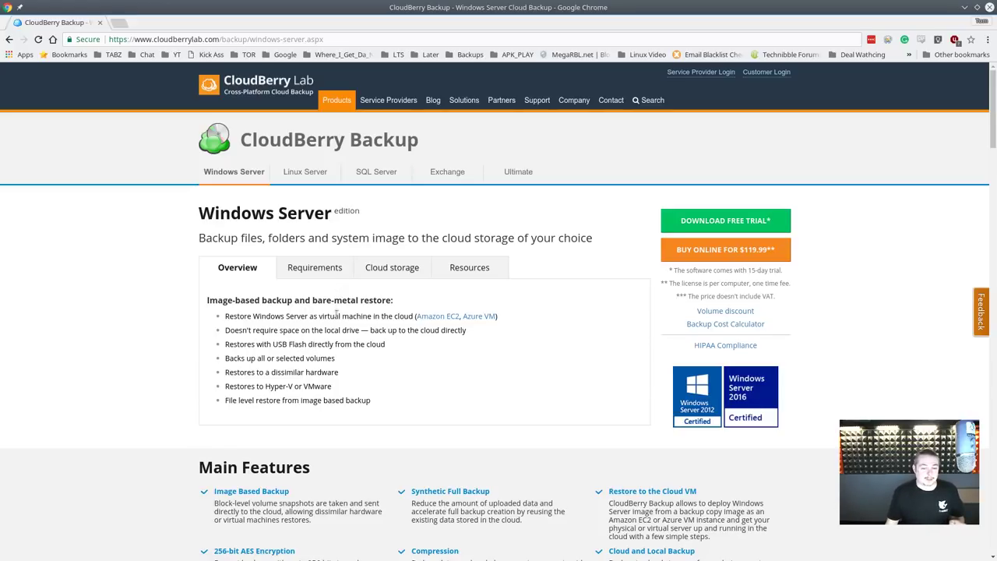
Step: Highlight the cloud VM and Hyper-V/VMware restore lines, then switch to CloudBerry Backup's dashboard
{"action": "left_click_drag", "start_coordinate": [226, 316], "coordinate": [504, 320]}
{"action": "left_click", "coordinate": [510, 331]}
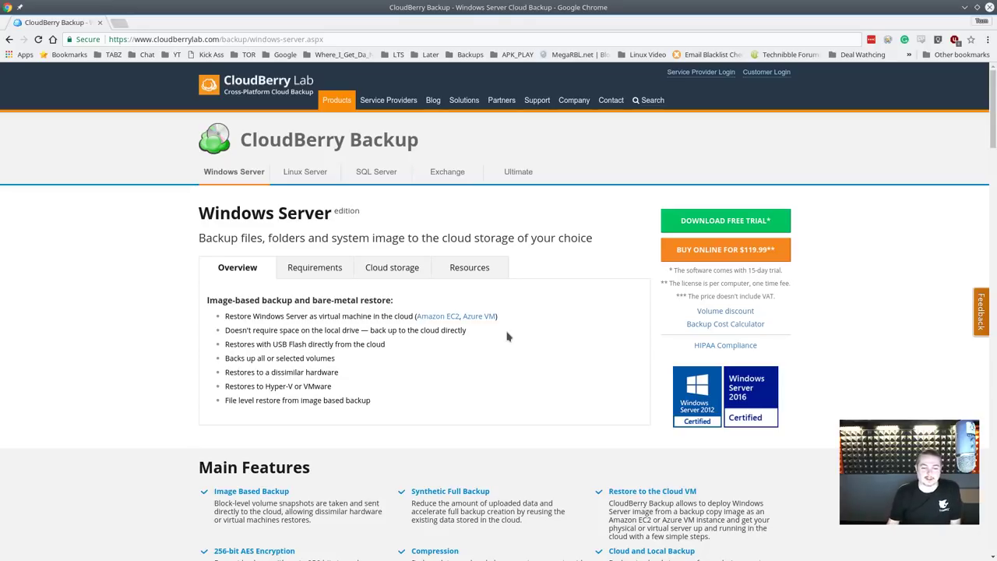
{"action": "triple_click", "coordinate": [315, 385]}
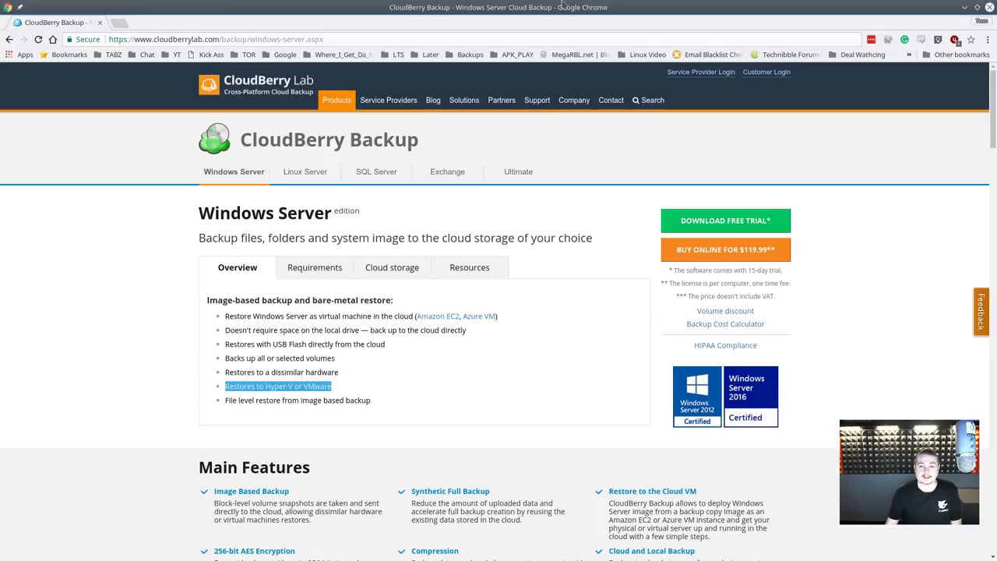
{"action": "key", "text": "alt+Tab"}
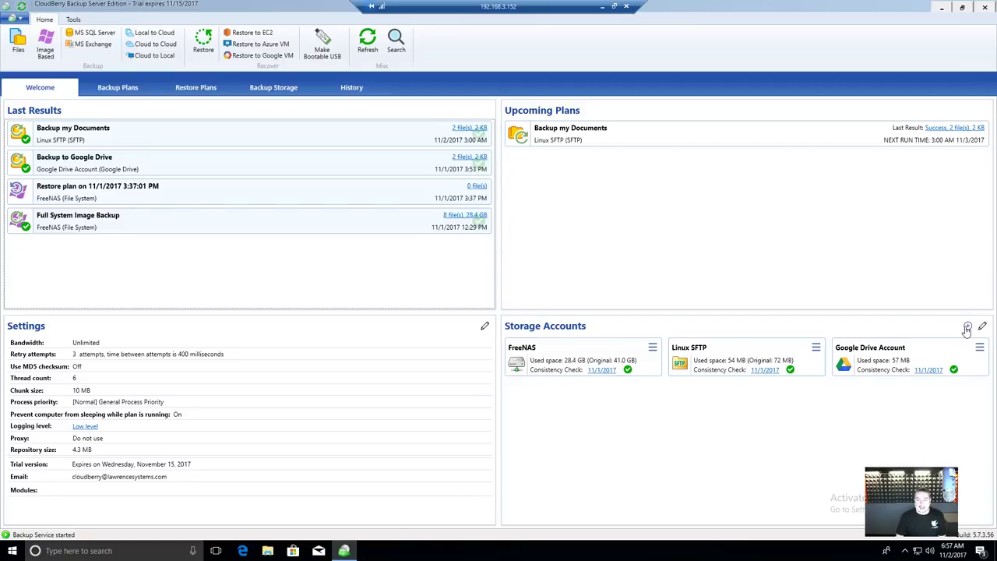
Step: Add a storage account from the Storage Accounts + button and move the Select Cloud Storage dialog left
{"action": "left_click", "coordinate": [966, 327]}
{"action": "left_click_drag", "start_coordinate": [447, 138], "coordinate": [326, 129]}
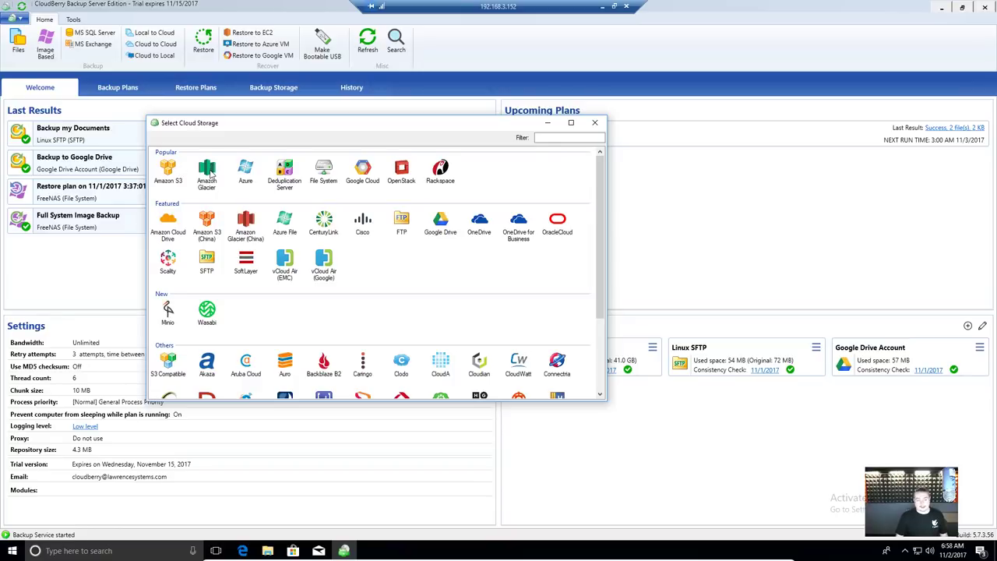
{"action": "double_click", "coordinate": [209, 173]}
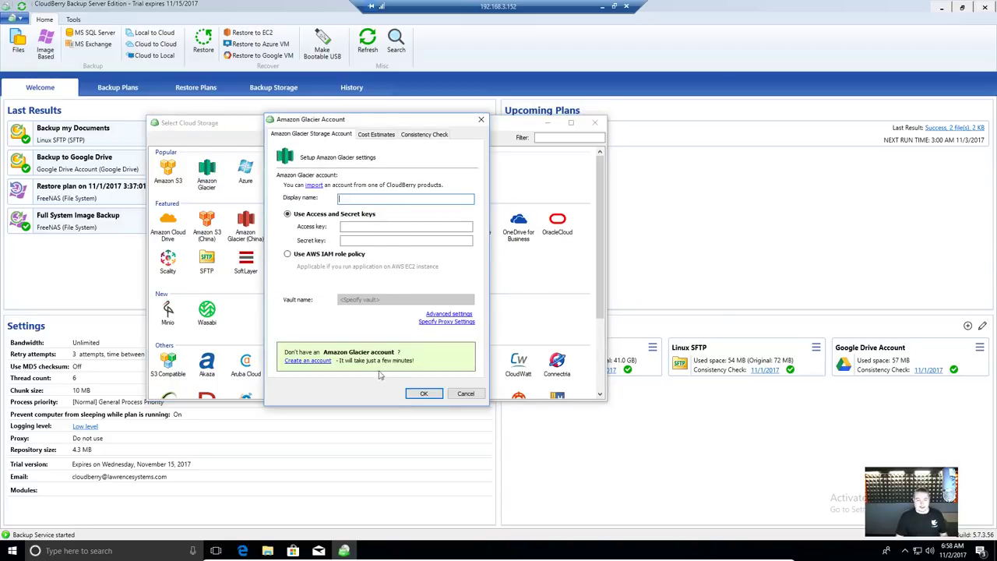
{"action": "left_click", "coordinate": [378, 135]}
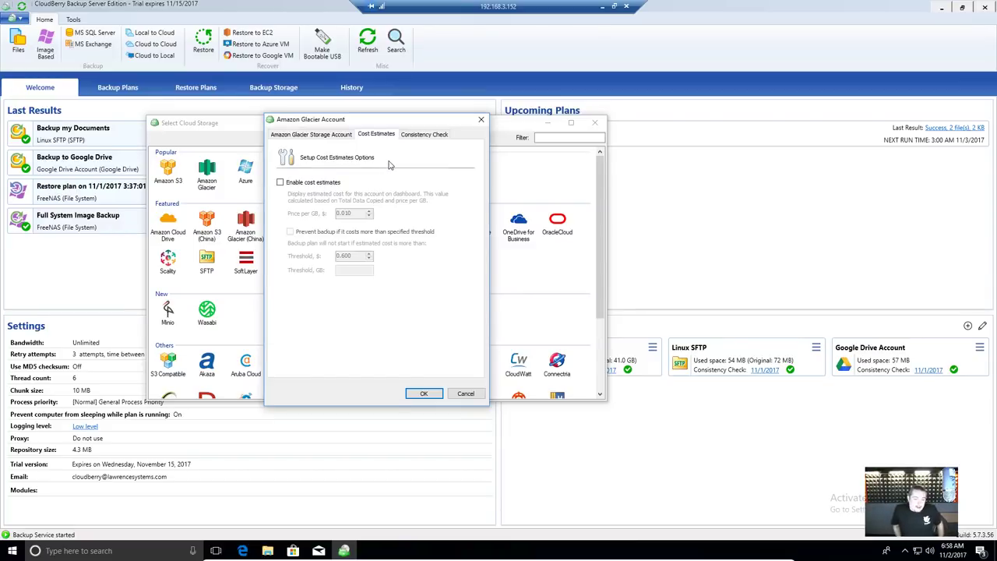
{"action": "left_click", "coordinate": [310, 185]}
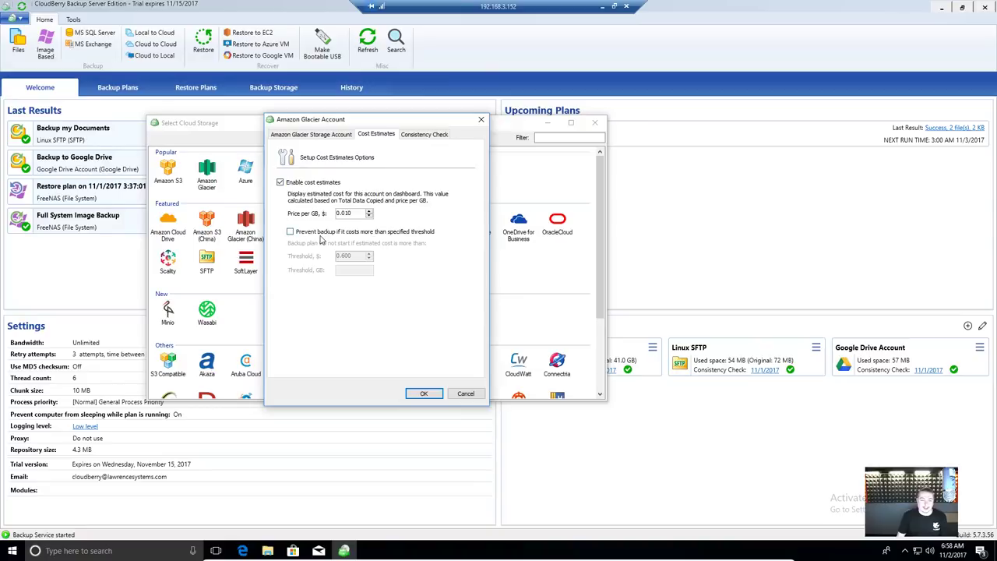
{"action": "left_click", "coordinate": [322, 234]}
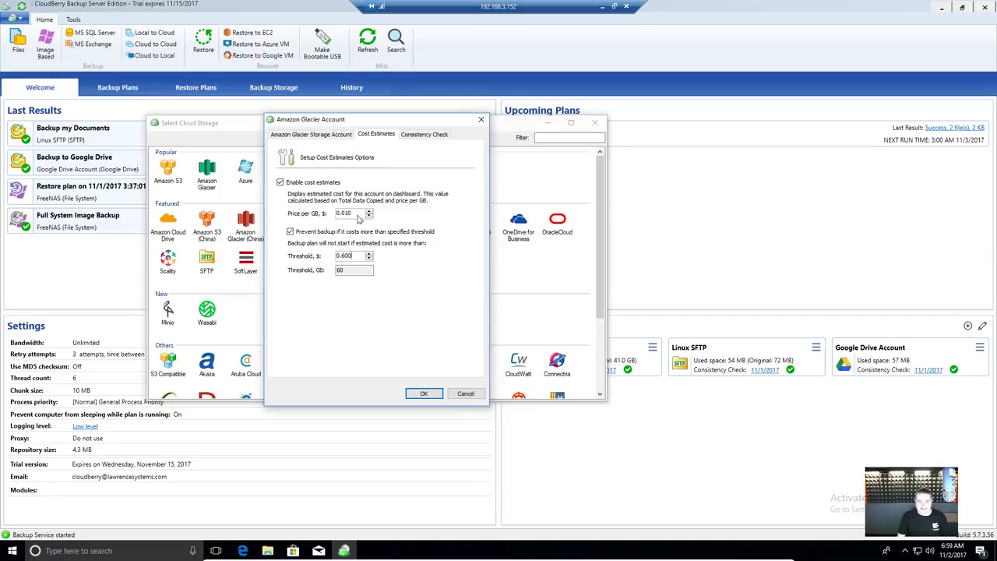
{"action": "left_click", "coordinate": [317, 184]}
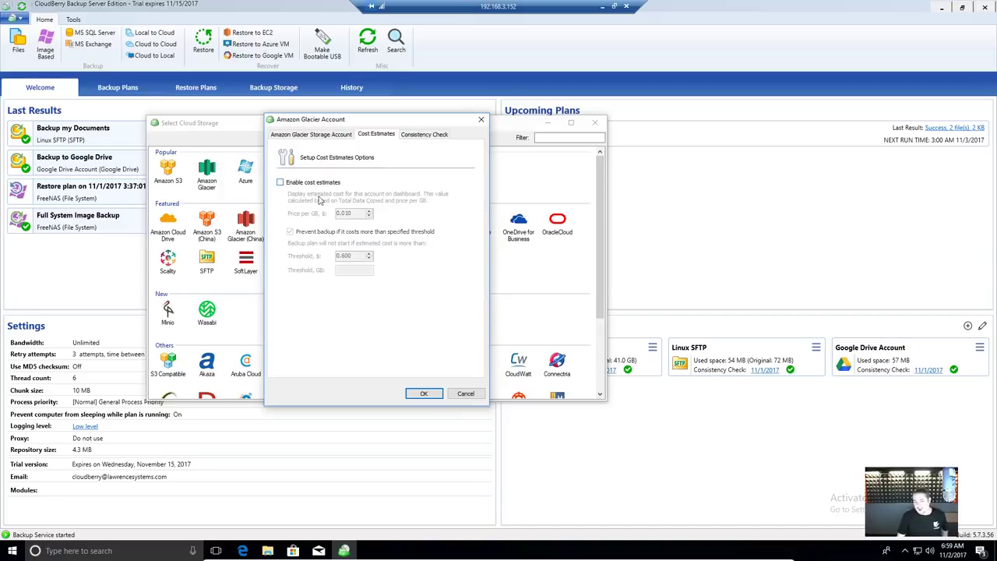
{"action": "left_click", "coordinate": [480, 119]}
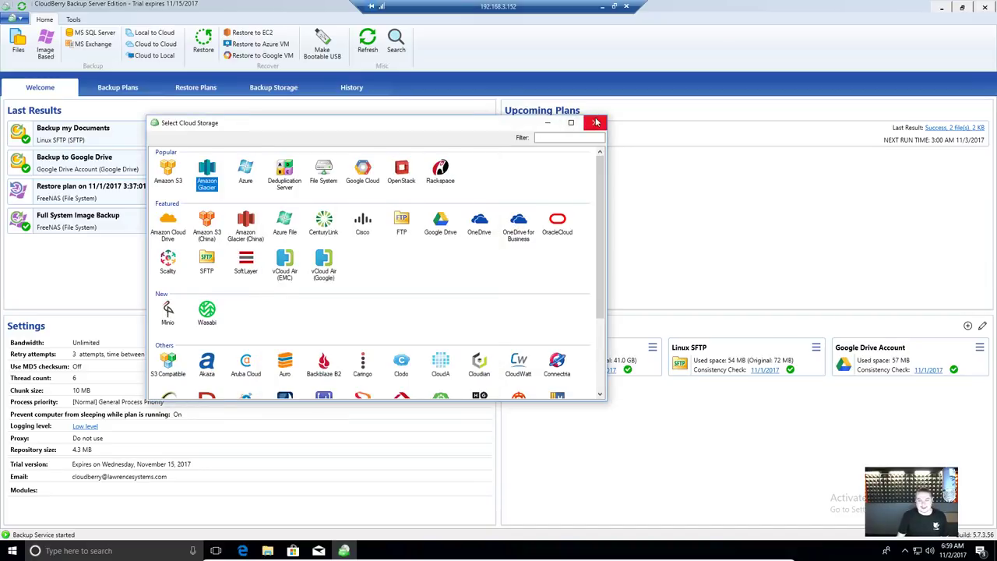
Step: Look at the File System form, then start an SFTP account with display name 'test'
{"action": "left_click", "coordinate": [324, 179]}
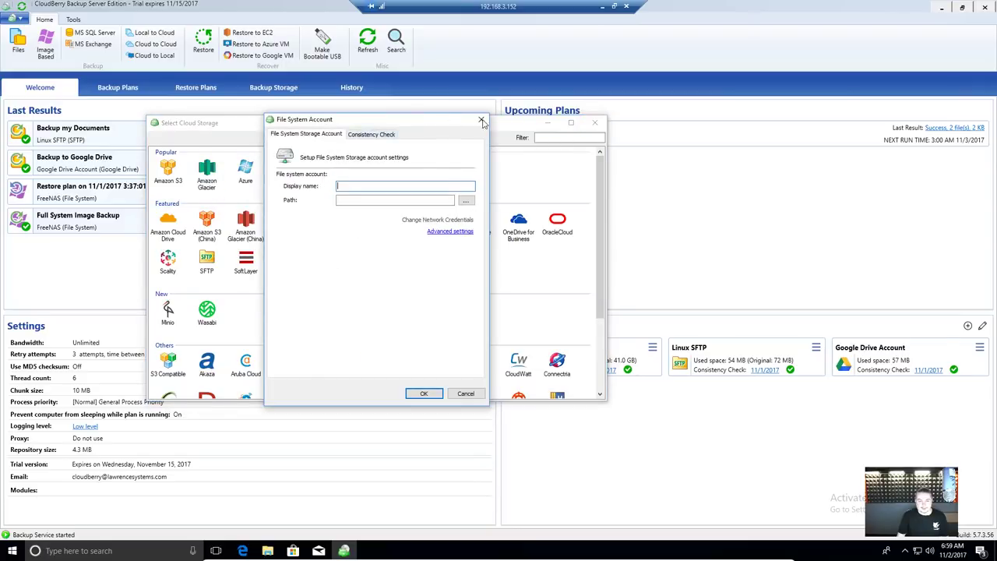
{"action": "left_click", "coordinate": [481, 119]}
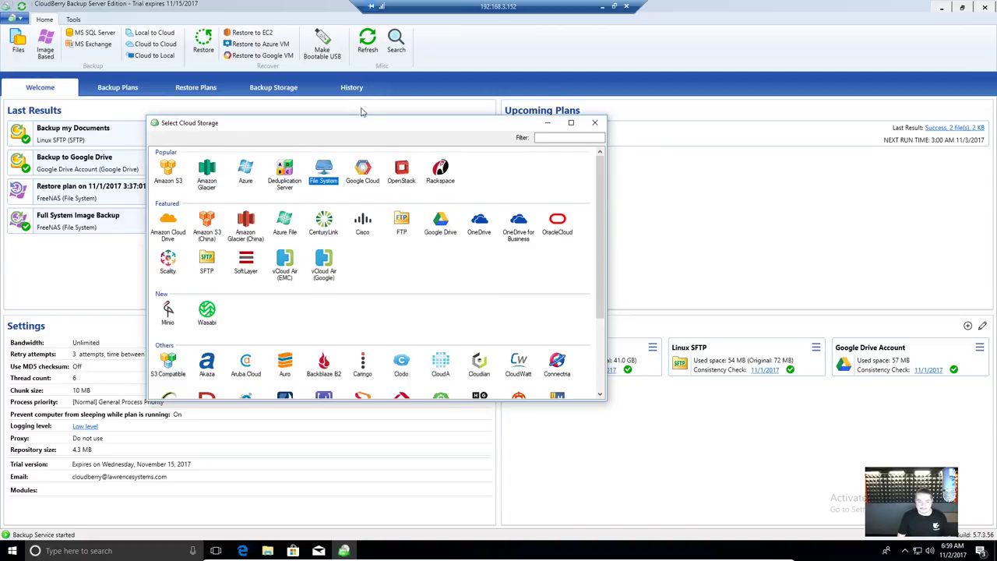
{"action": "left_click", "coordinate": [211, 262]}
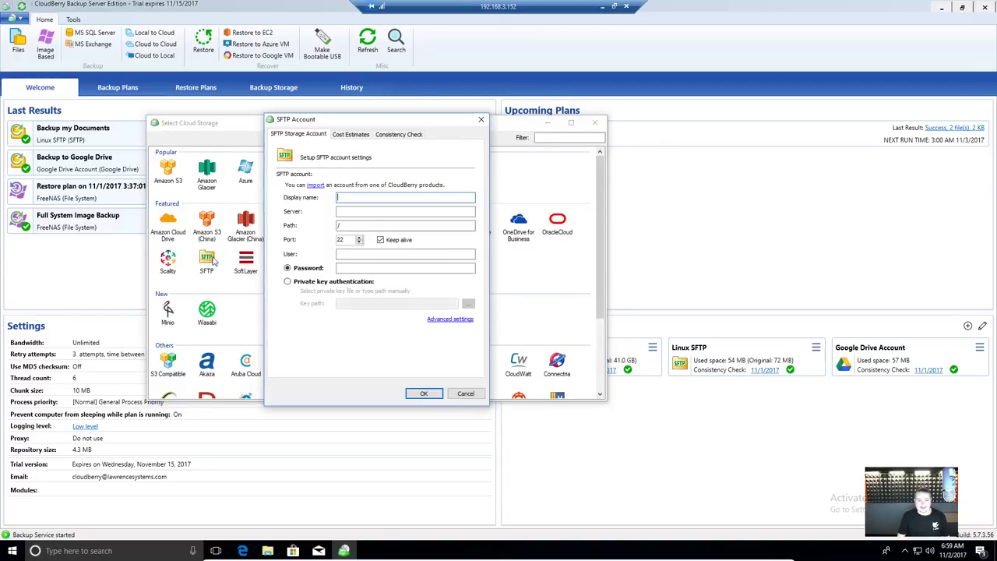
{"action": "left_click", "coordinate": [350, 134]}
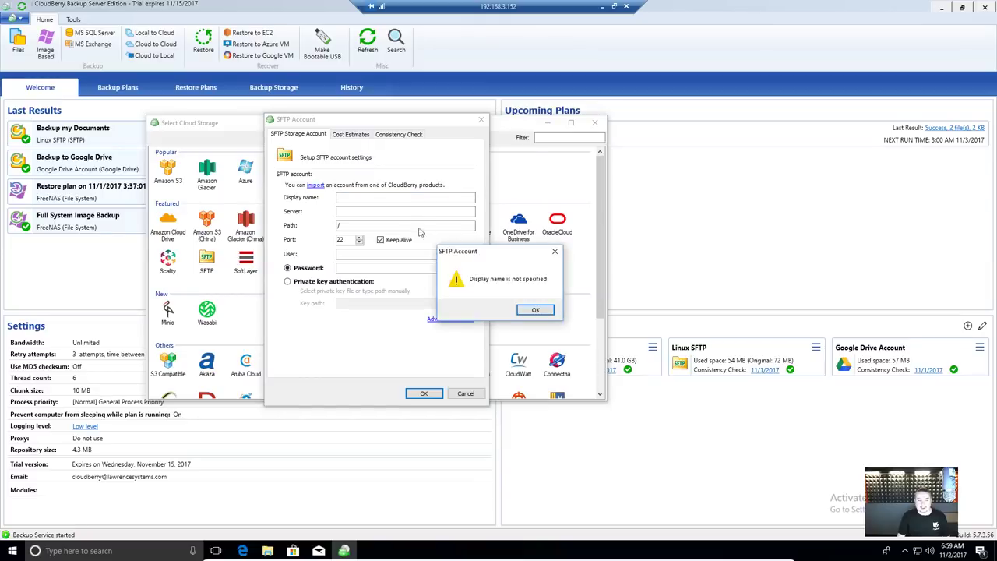
{"action": "left_click", "coordinate": [534, 310]}
{"action": "type", "text": "t"}
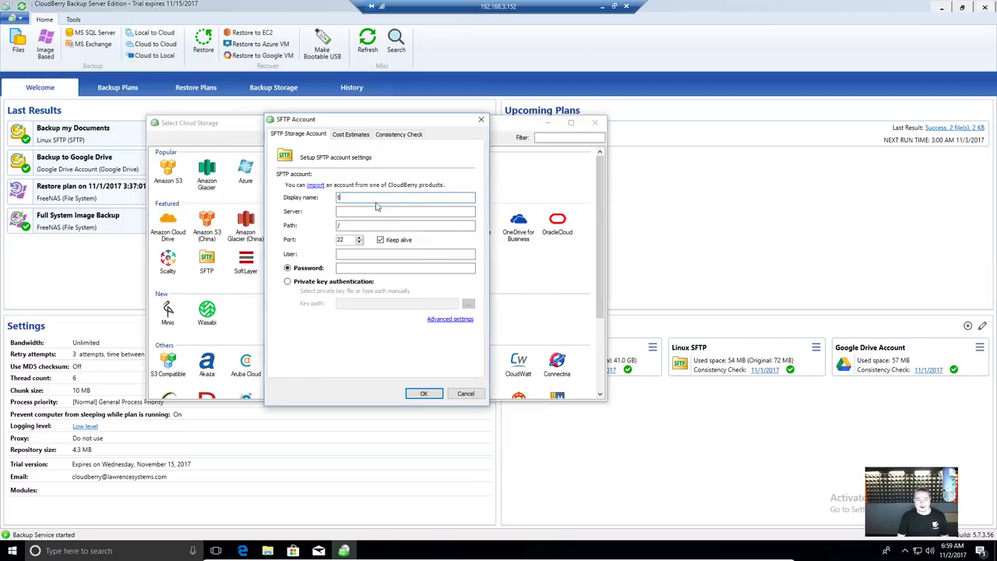
{"action": "type", "text": "est"}
Step: Dismiss the missing-account warning and close both the SFTP form and the provider chooser
{"action": "left_click", "coordinate": [350, 134]}
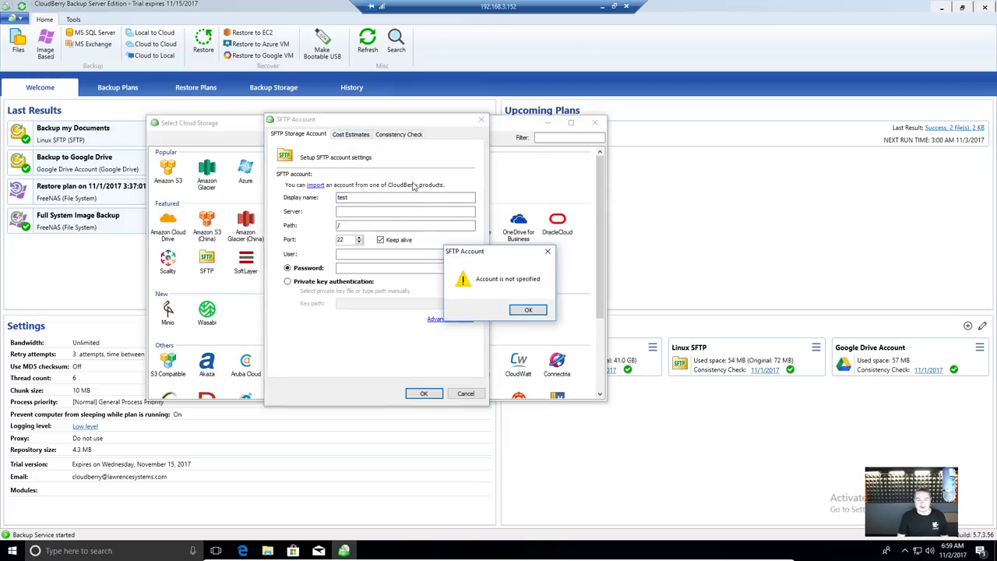
{"action": "left_click", "coordinate": [527, 309]}
{"action": "left_click", "coordinate": [465, 393]}
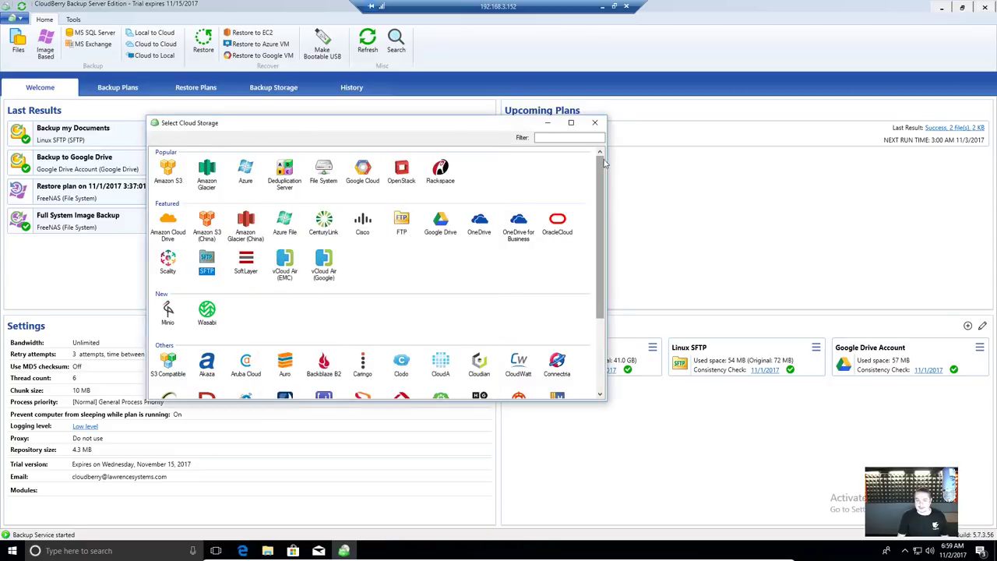
{"action": "left_click", "coordinate": [598, 123]}
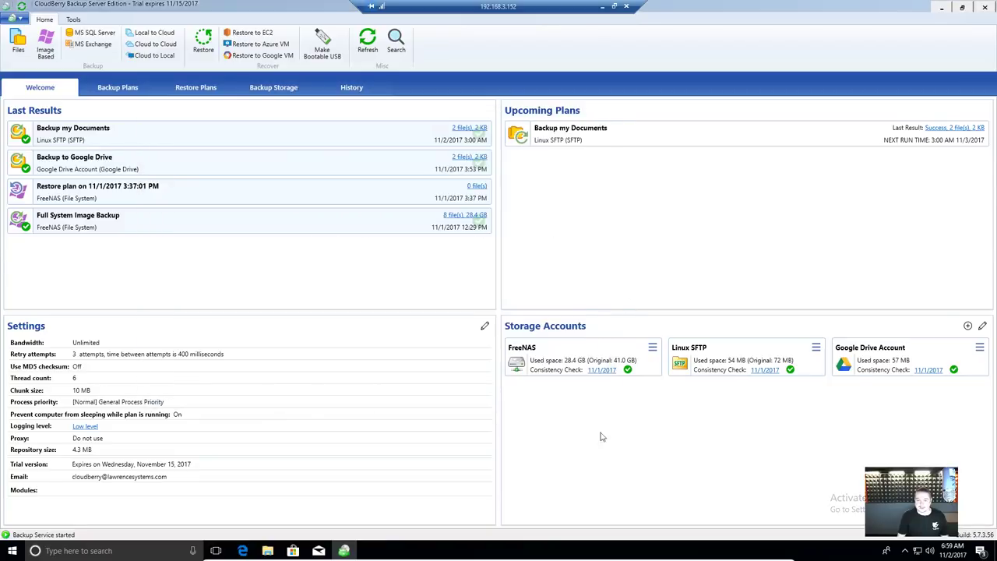
{"action": "left_click", "coordinate": [816, 349]}
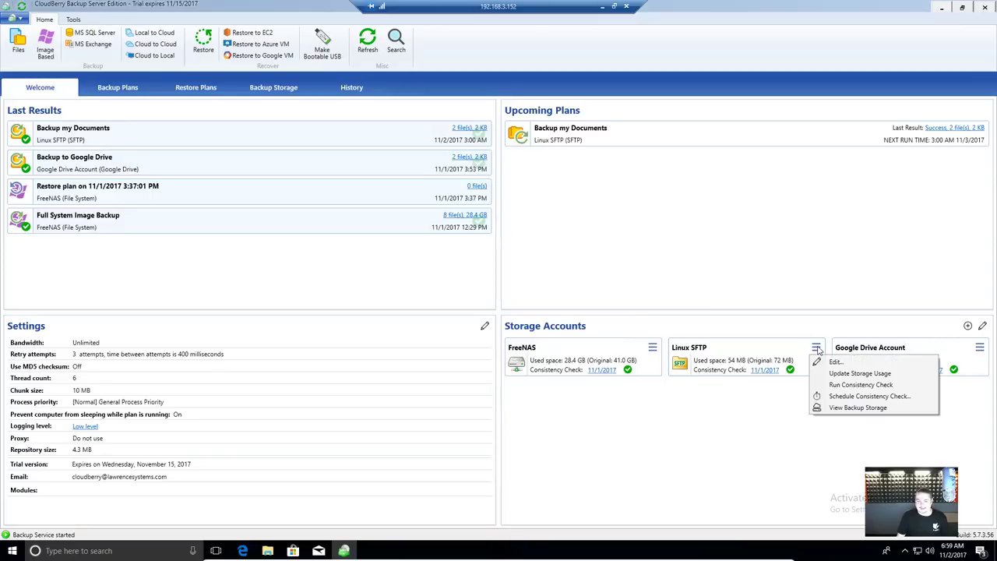
{"action": "left_click", "coordinate": [834, 362]}
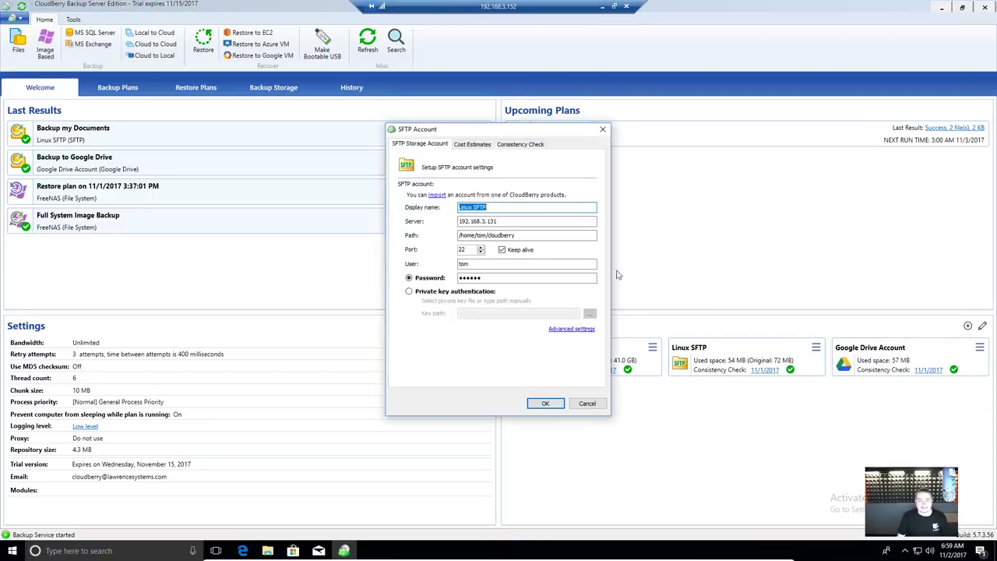
{"action": "left_click", "coordinate": [483, 147]}
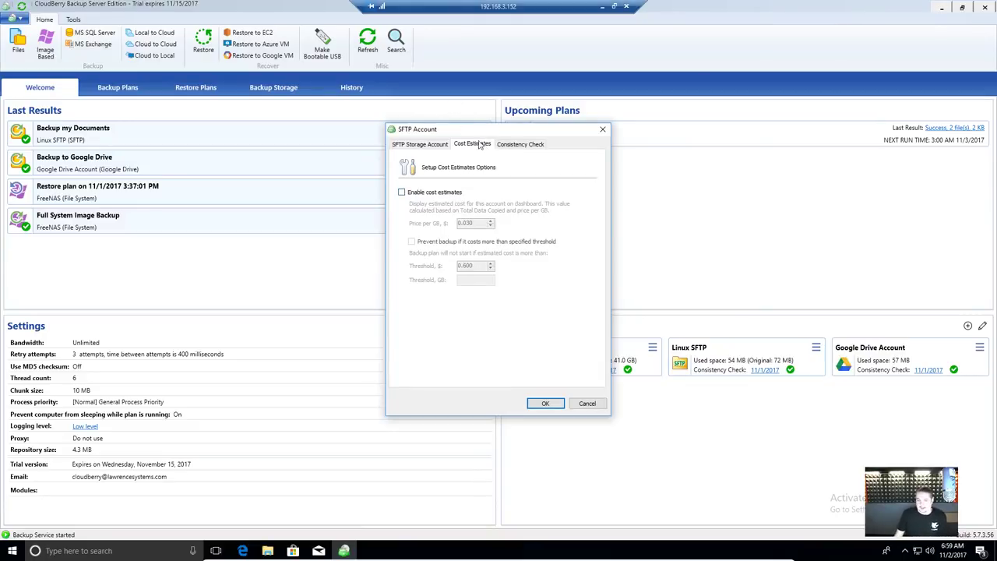
{"action": "left_click_drag", "start_coordinate": [481, 131], "coordinate": [444, 142]}
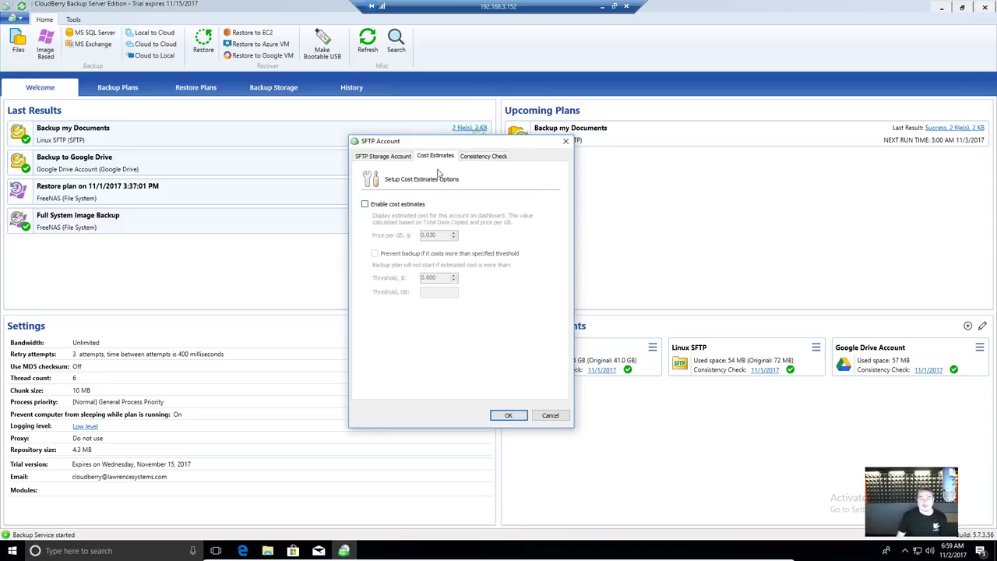
{"action": "left_click", "coordinate": [566, 142]}
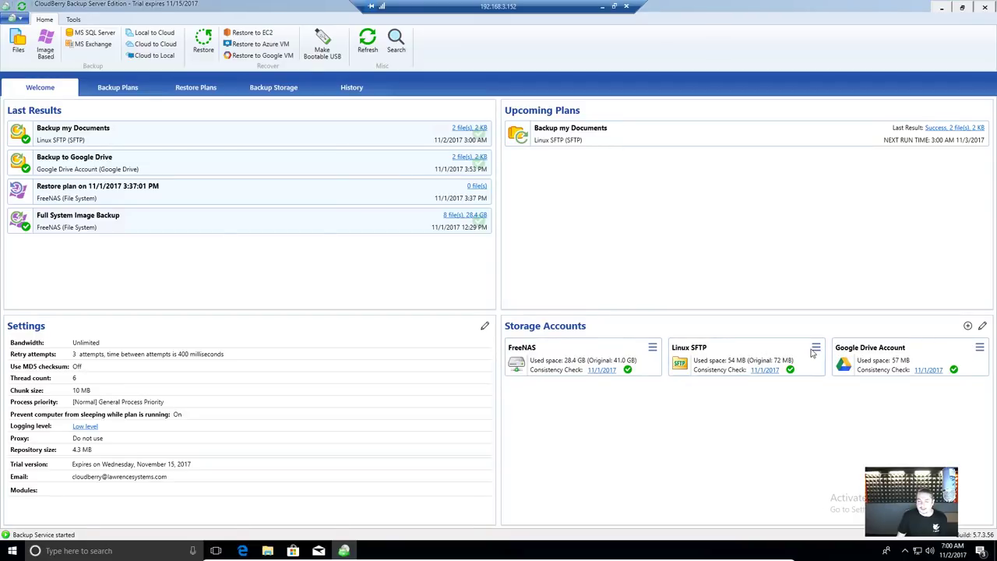
Step: Edit Linux SFTP, appending 'test' for path /home/tom/cloudberry/test, then view its Consistency Check tab
{"action": "left_click", "coordinate": [815, 352]}
{"action": "left_click", "coordinate": [826, 360]}
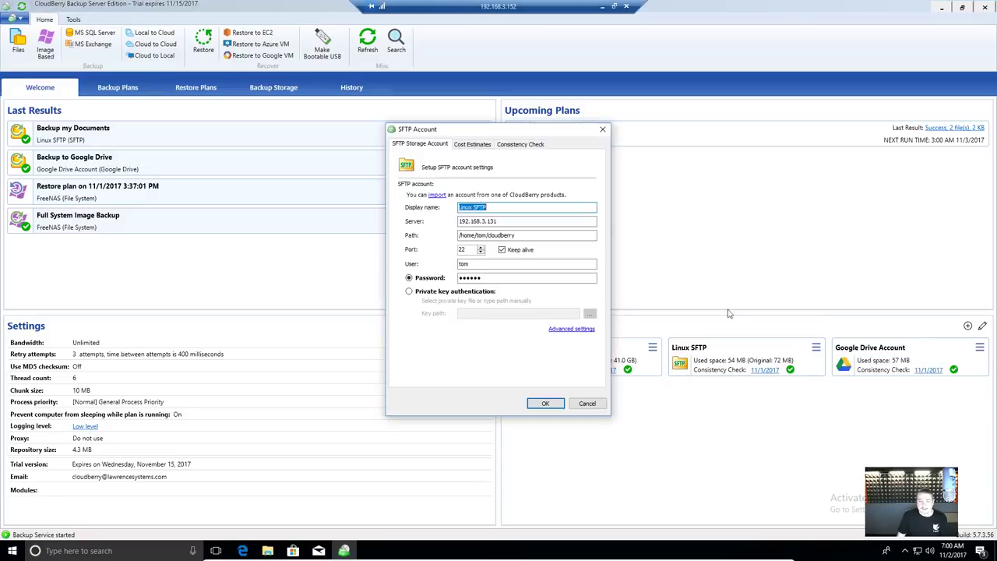
{"action": "left_click_drag", "start_coordinate": [475, 131], "coordinate": [444, 159]}
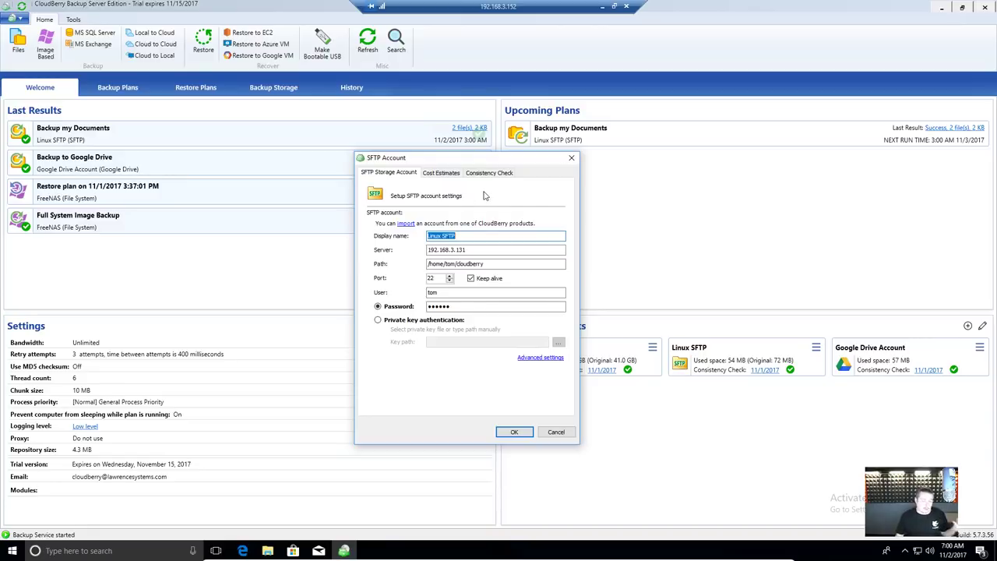
{"action": "left_click_drag", "start_coordinate": [489, 163], "coordinate": [515, 163]}
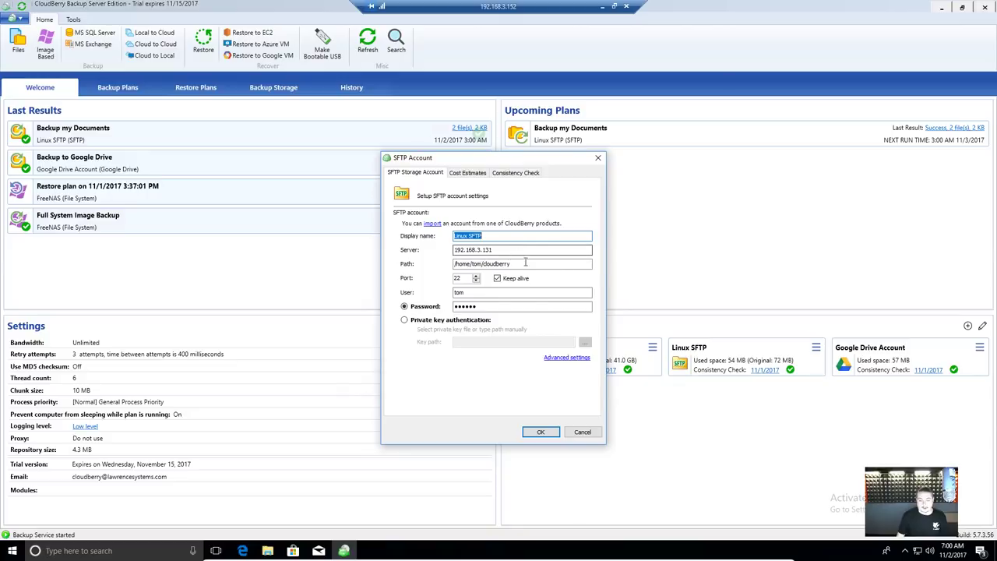
{"action": "left_click", "coordinate": [526, 264]}
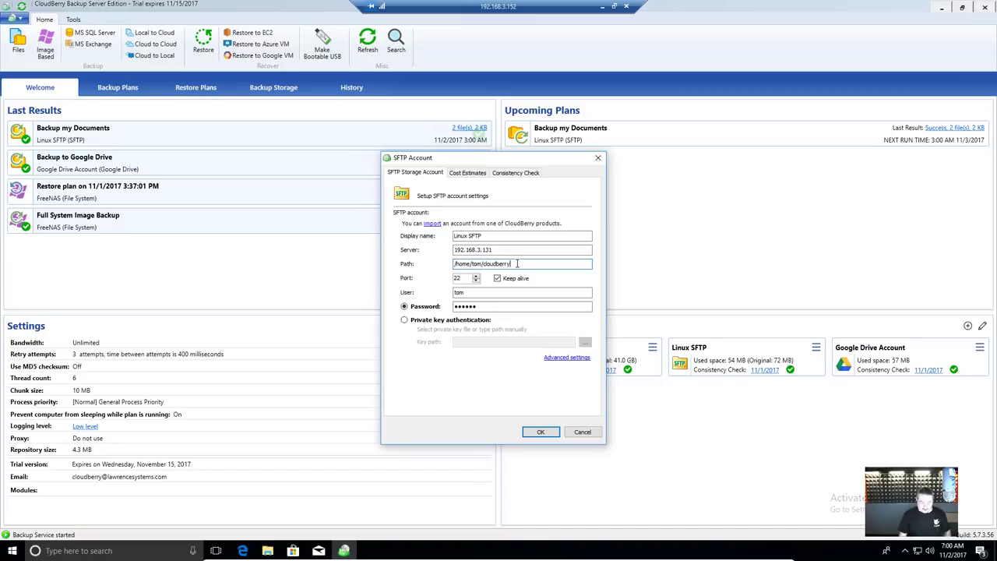
{"action": "type", "text": "test"}
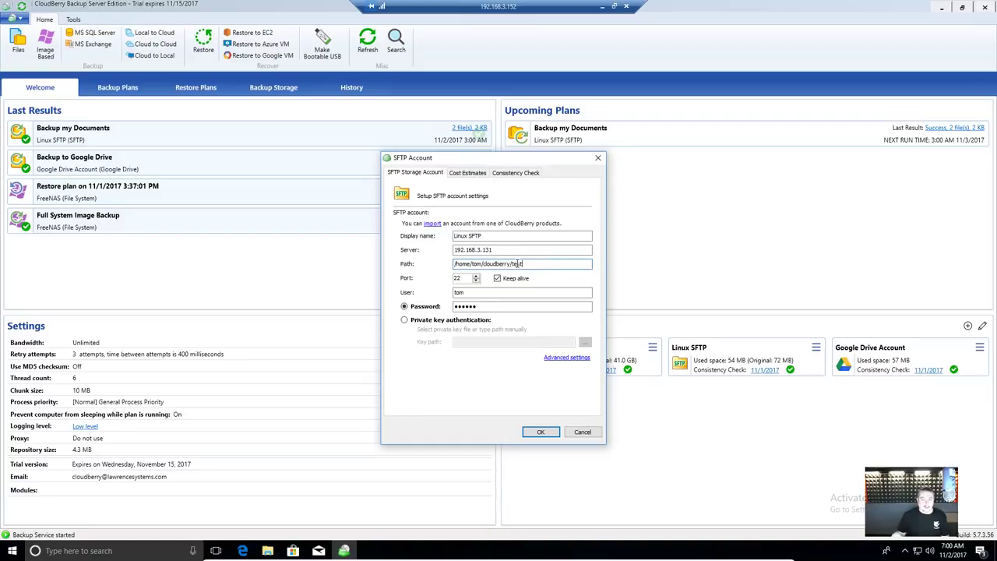
{"action": "left_click", "coordinate": [506, 173]}
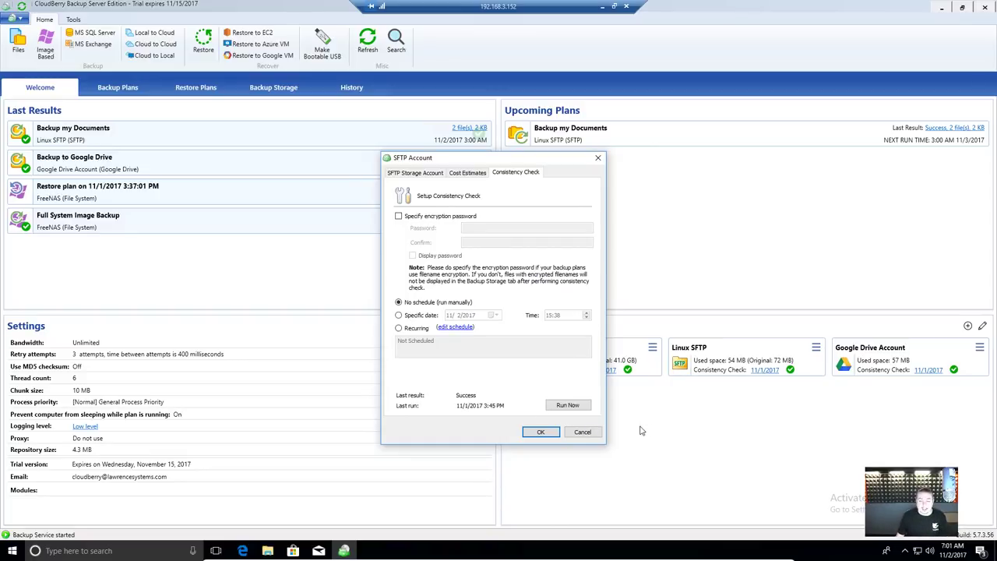
Step: Cancel the SFTP Account dialog, discarding the path change
{"action": "left_click", "coordinate": [586, 434]}
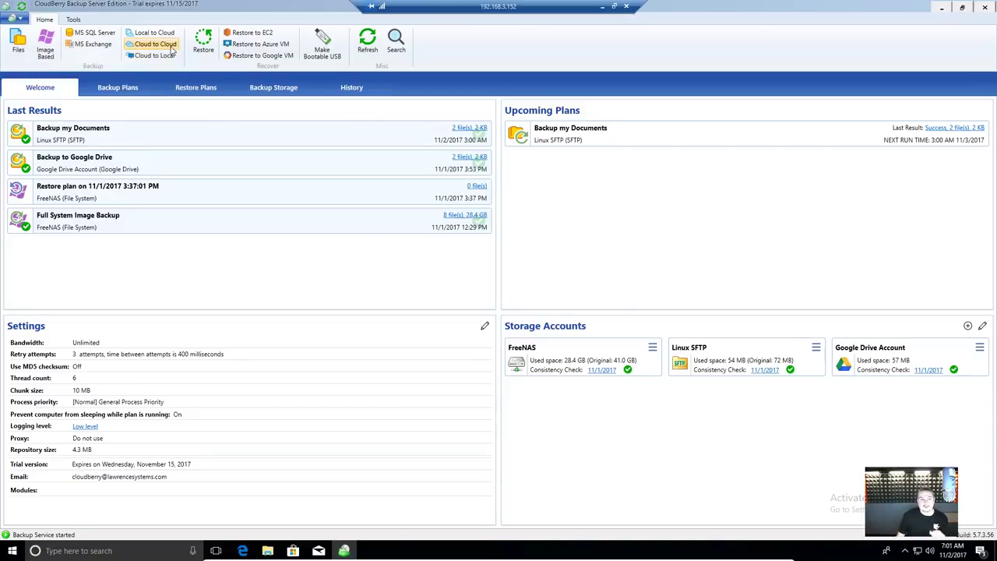
{"action": "left_click", "coordinate": [172, 47]}
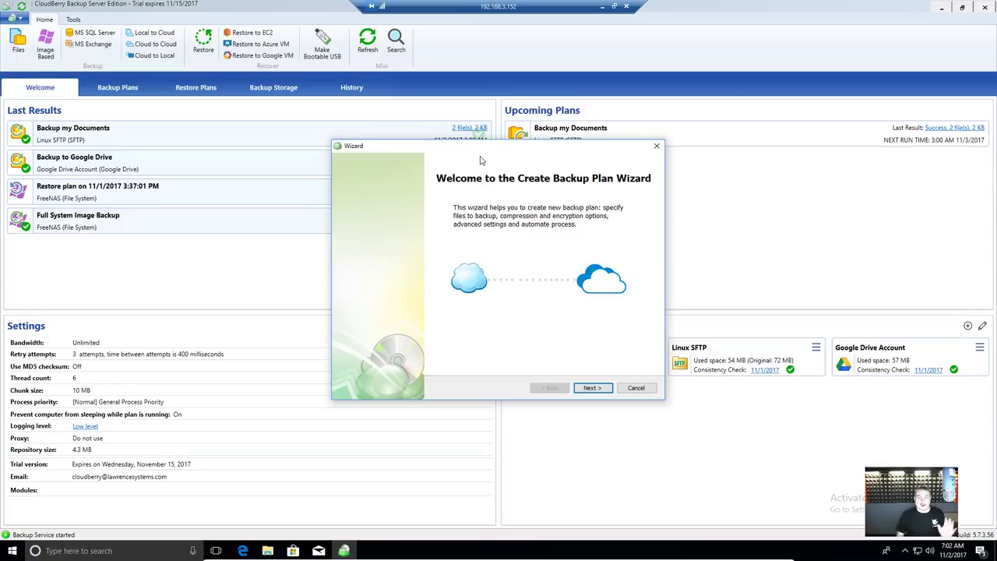
{"action": "left_click", "coordinate": [656, 146]}
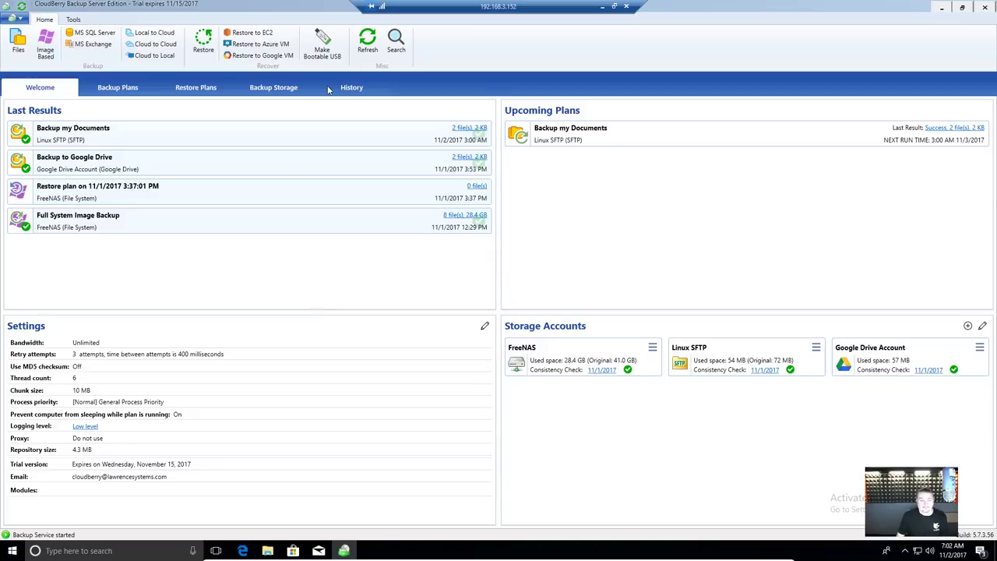
Step: On Backup Plans, expand Full System Image Backup's details and start an Image Based plan
{"action": "left_click", "coordinate": [117, 87]}
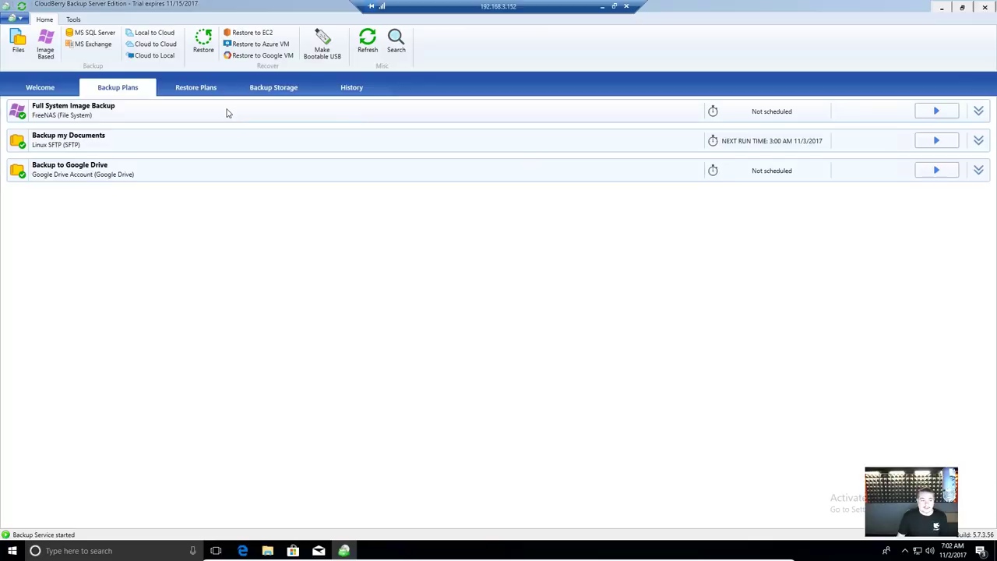
{"action": "left_click", "coordinate": [978, 113]}
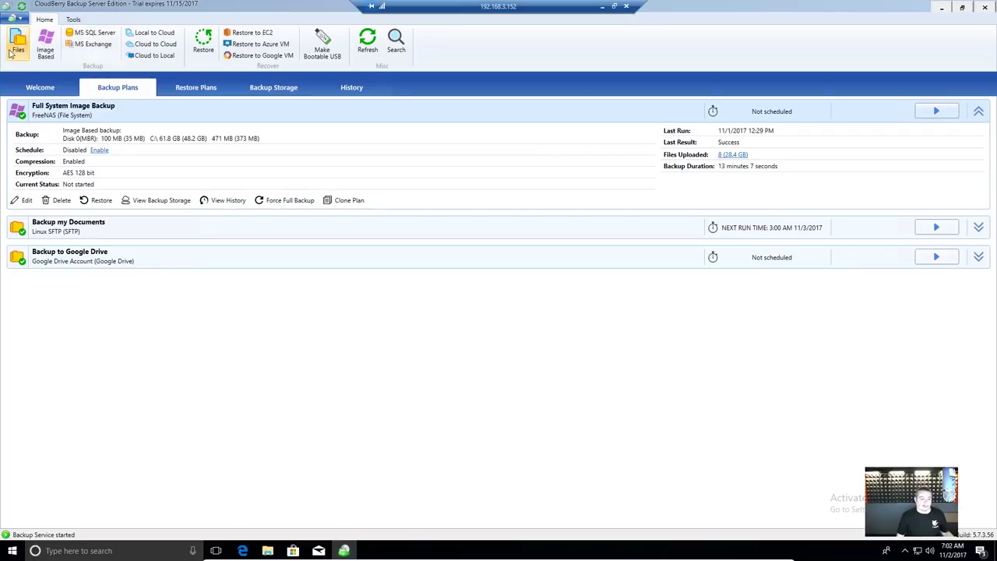
{"action": "left_click", "coordinate": [45, 45]}
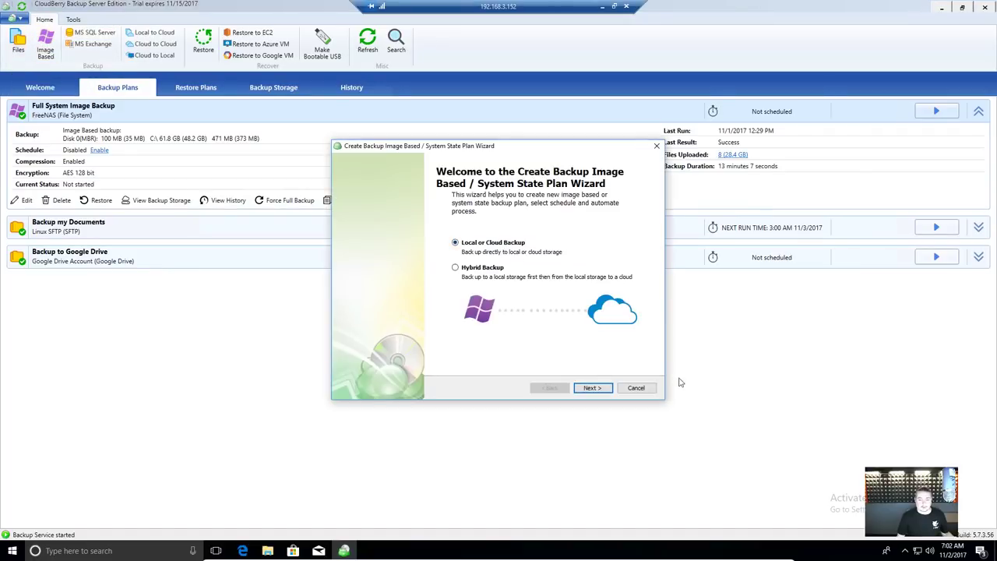
Step: Cancel the new plan wizard, then edit Full System Image Backup, keeping FreeNAS storage, plan name and partitions
{"action": "left_click", "coordinate": [636, 387]}
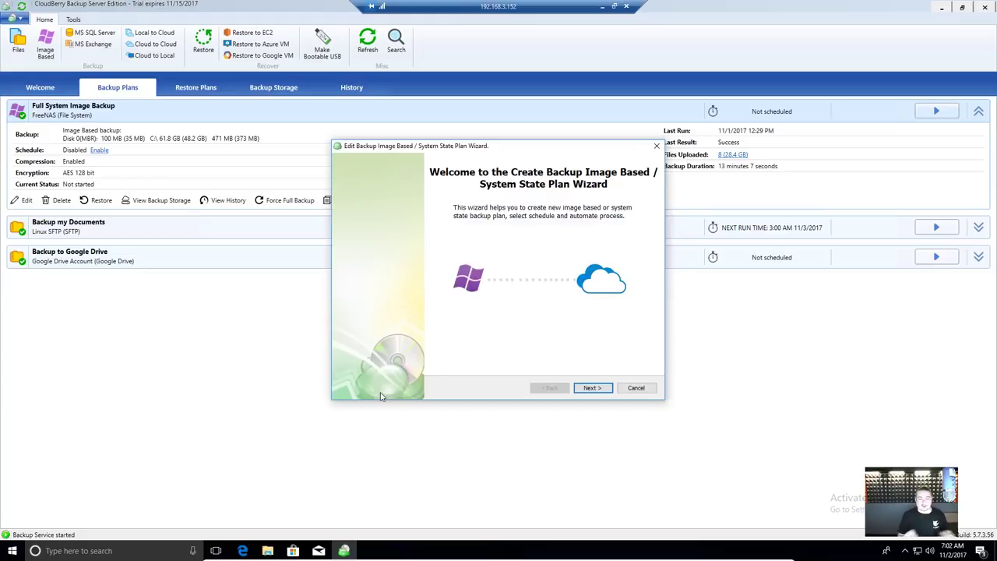
{"action": "left_click", "coordinate": [597, 389]}
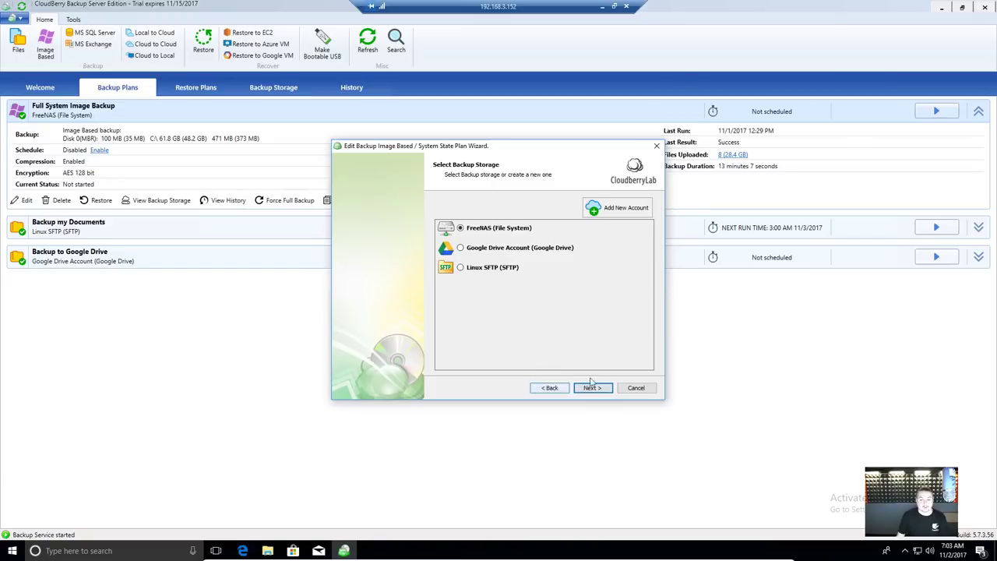
{"action": "left_click", "coordinate": [592, 388]}
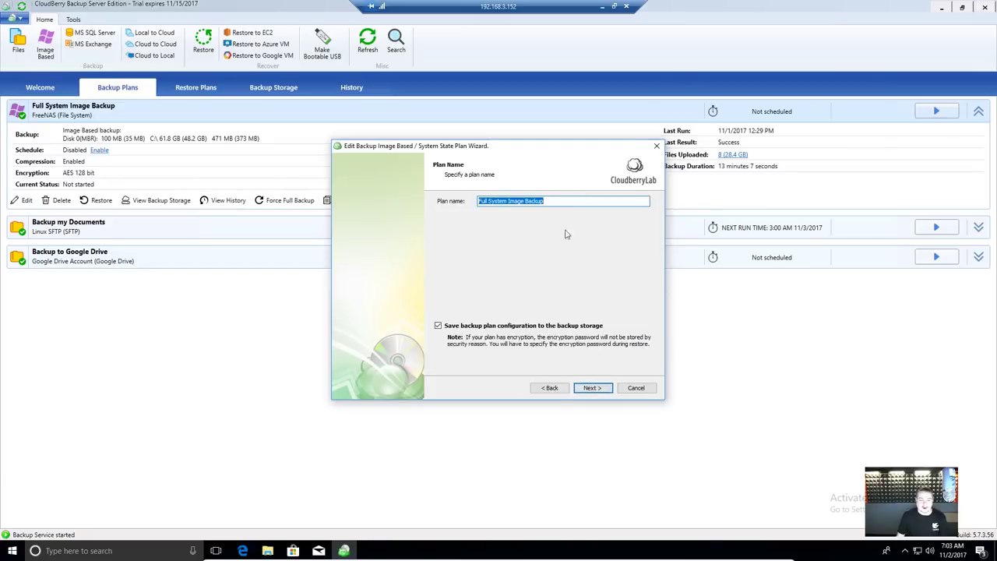
{"action": "left_click", "coordinate": [589, 391]}
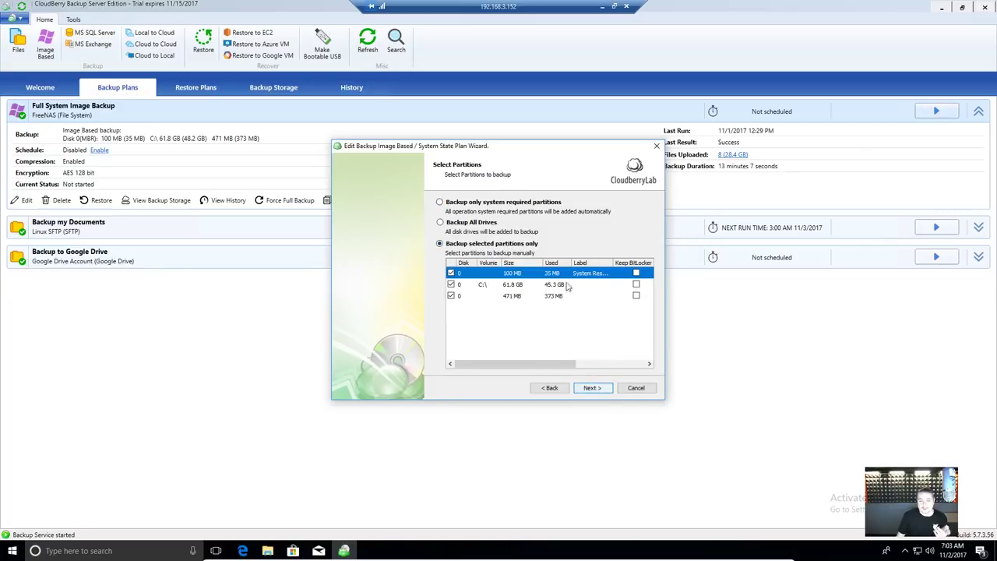
{"action": "left_click", "coordinate": [590, 388]}
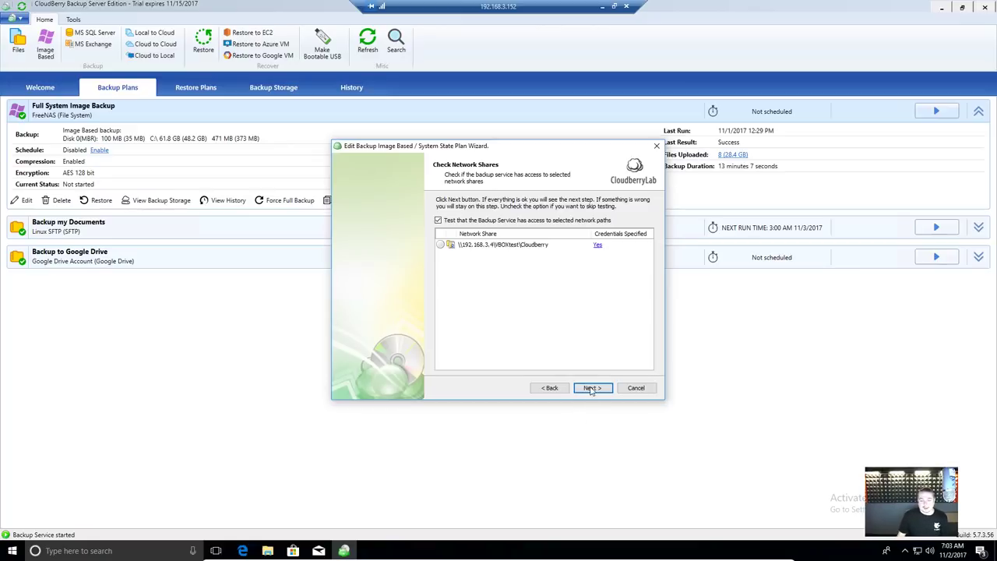
Step: Pass the network share check, try AES 256 bit encryption, then revert to AES 128 bit
{"action": "left_click", "coordinate": [591, 388]}
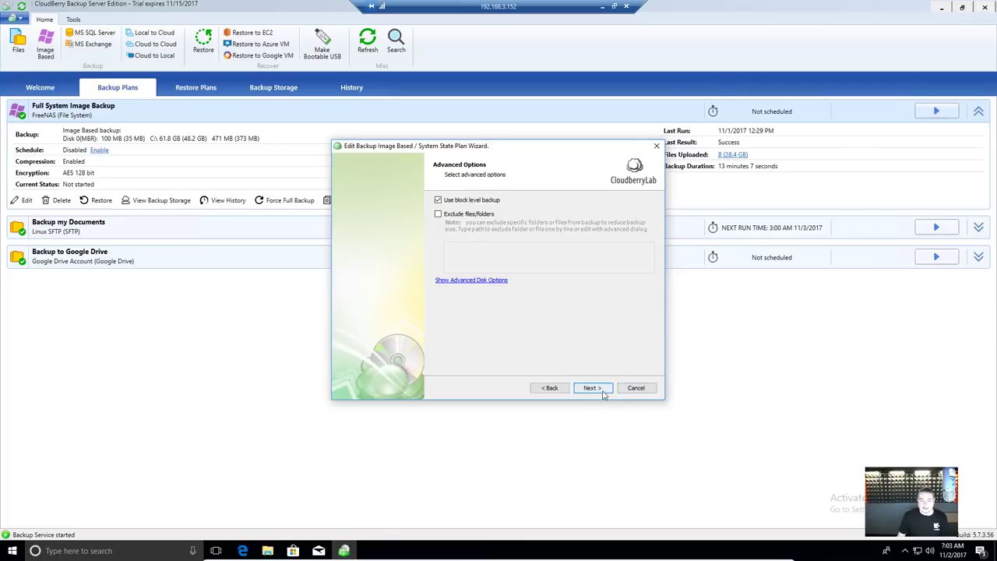
{"action": "left_click", "coordinate": [601, 393]}
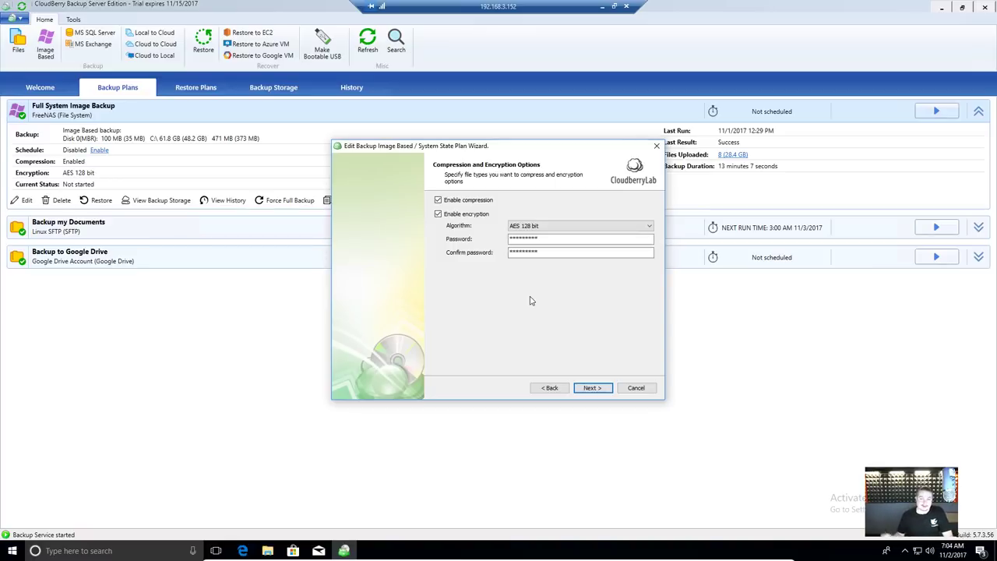
{"action": "left_click", "coordinate": [650, 226]}
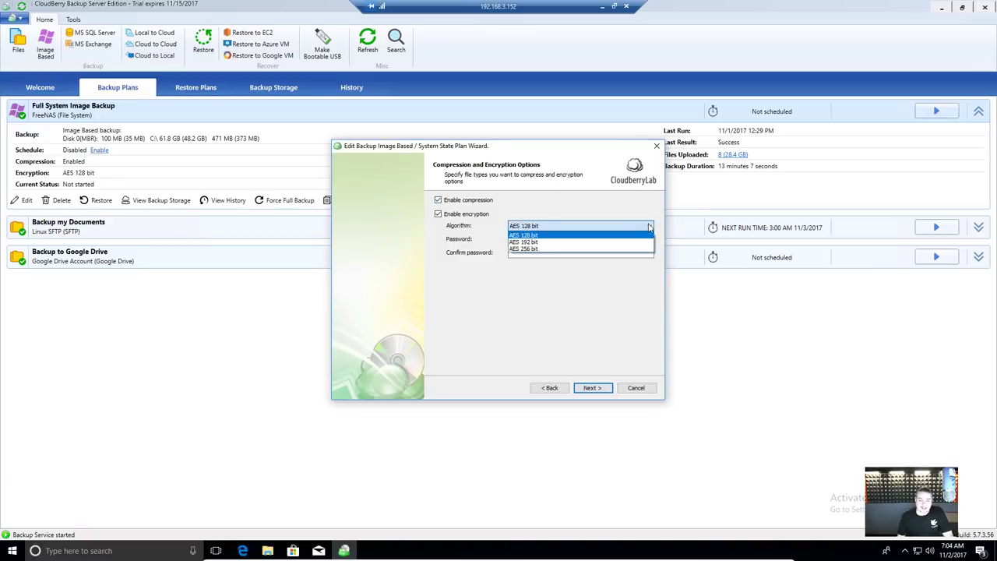
{"action": "left_click", "coordinate": [529, 251]}
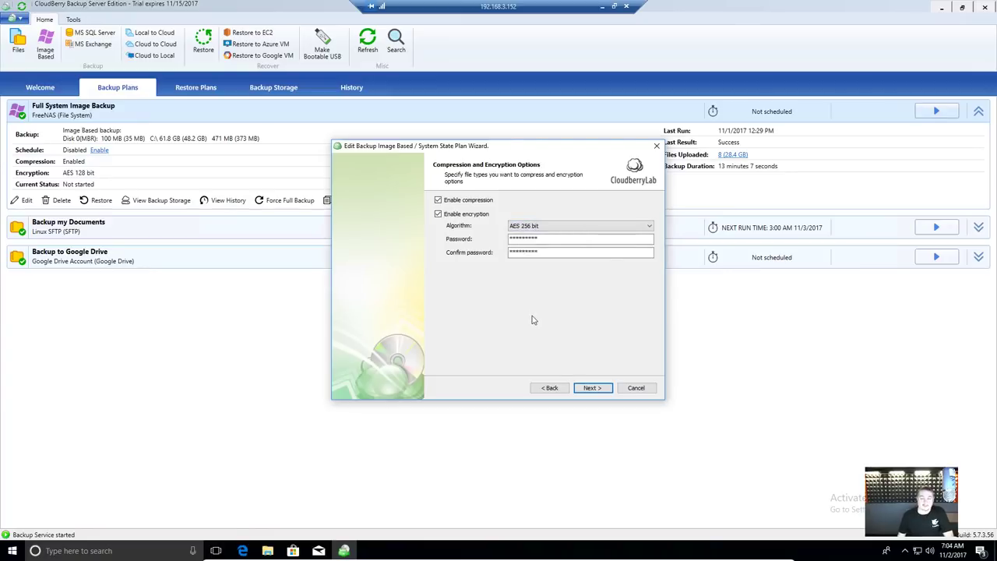
{"action": "left_click", "coordinate": [544, 228]}
{"action": "left_click", "coordinate": [543, 235]}
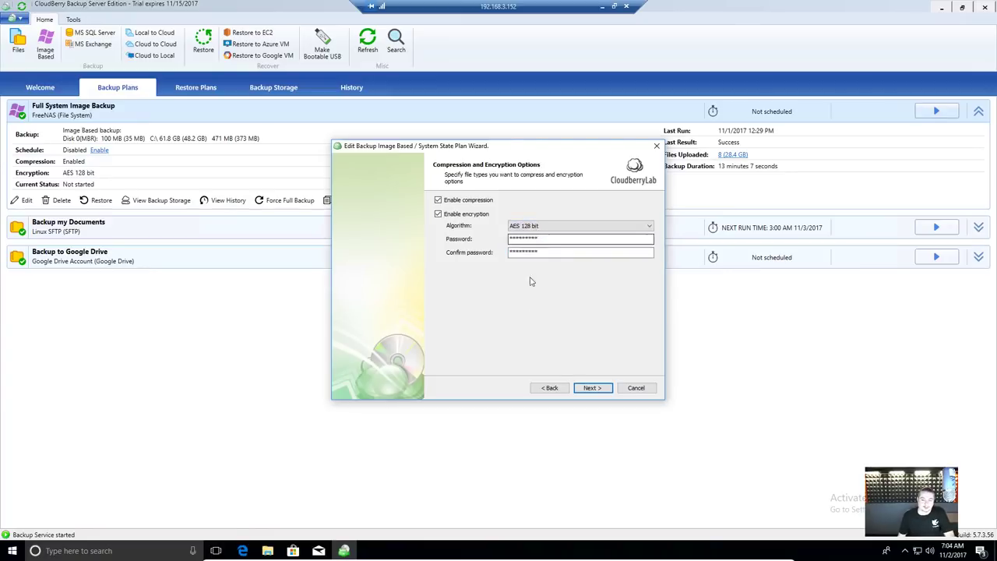
{"action": "left_click", "coordinate": [514, 242]}
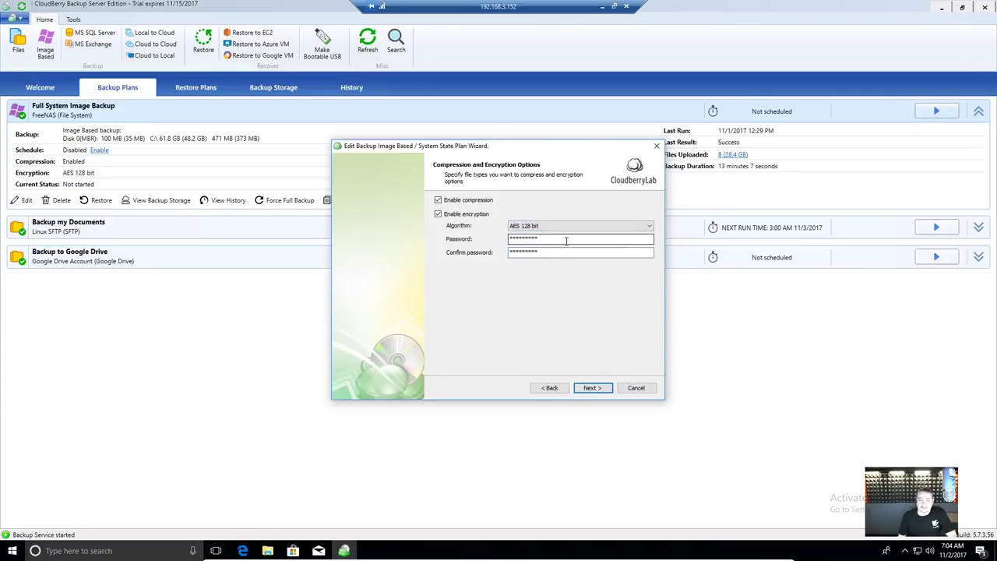
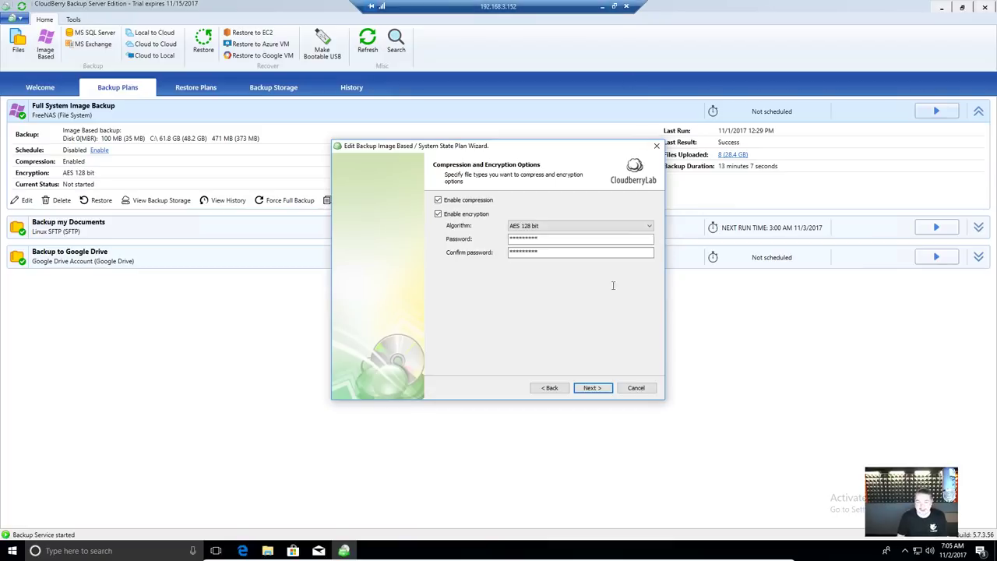
Step: Keep the default retention policy for the image backup after briefly trying a custom one
{"action": "left_click", "coordinate": [593, 387]}
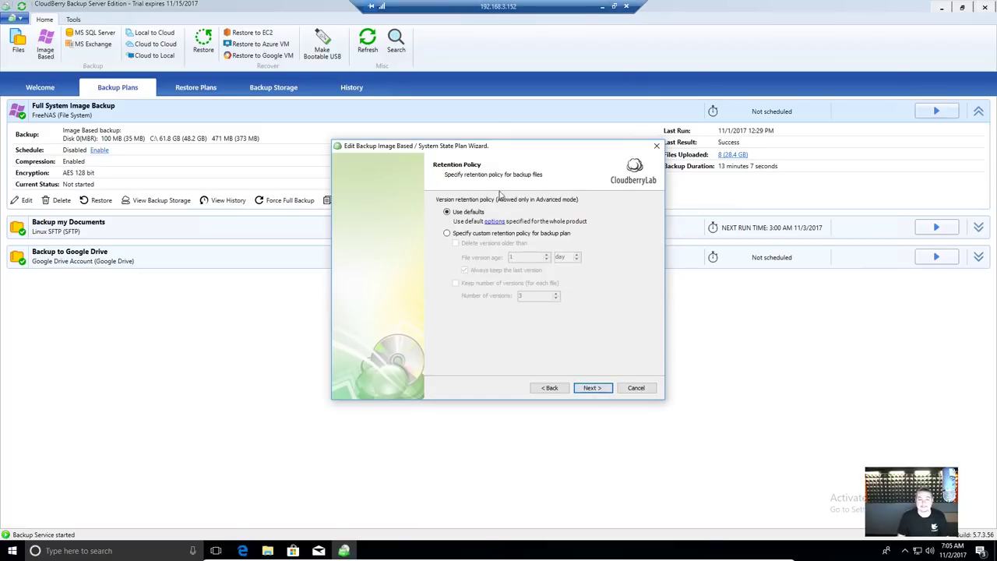
{"action": "left_click", "coordinate": [477, 233]}
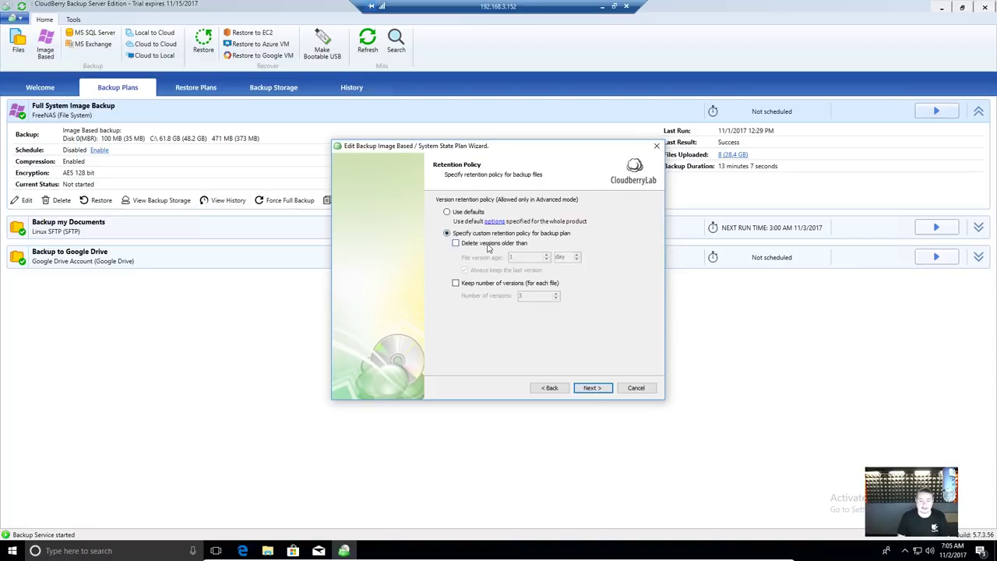
{"action": "left_click", "coordinate": [477, 212]}
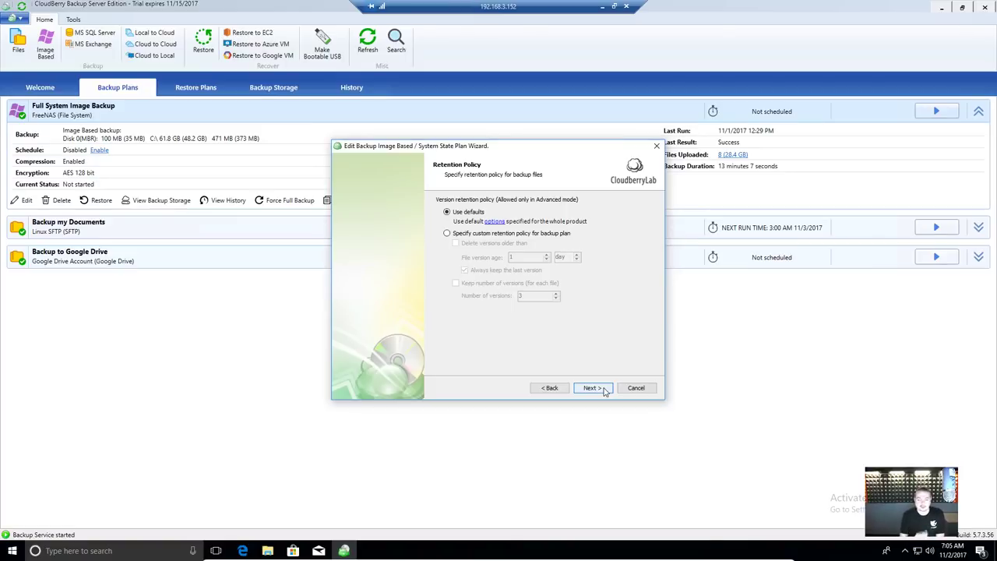
Step: Set the image backup to No schedule (run manually), discarding the recurring Daily schedule options
{"action": "left_click", "coordinate": [605, 390]}
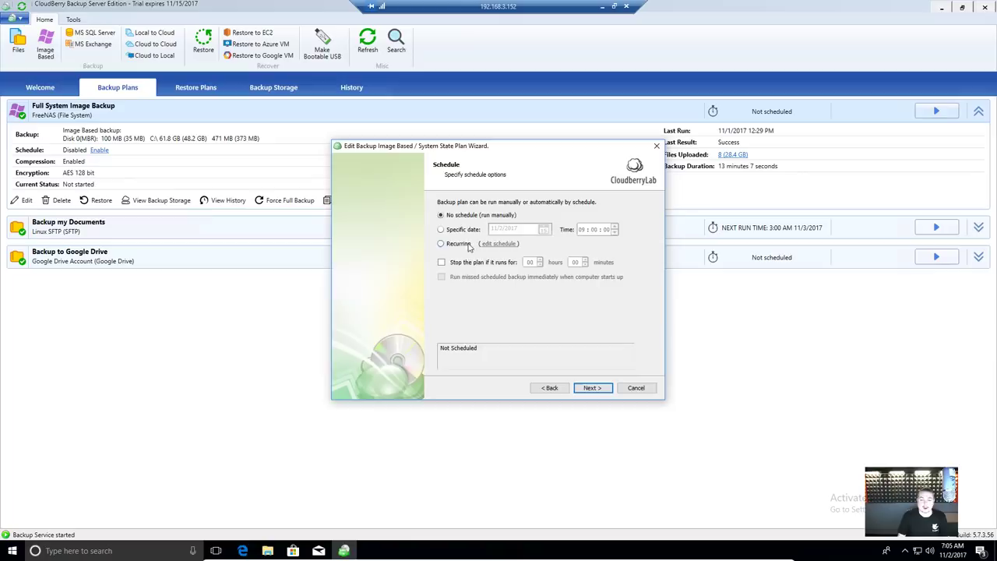
{"action": "left_click", "coordinate": [470, 244]}
{"action": "left_click", "coordinate": [459, 219]}
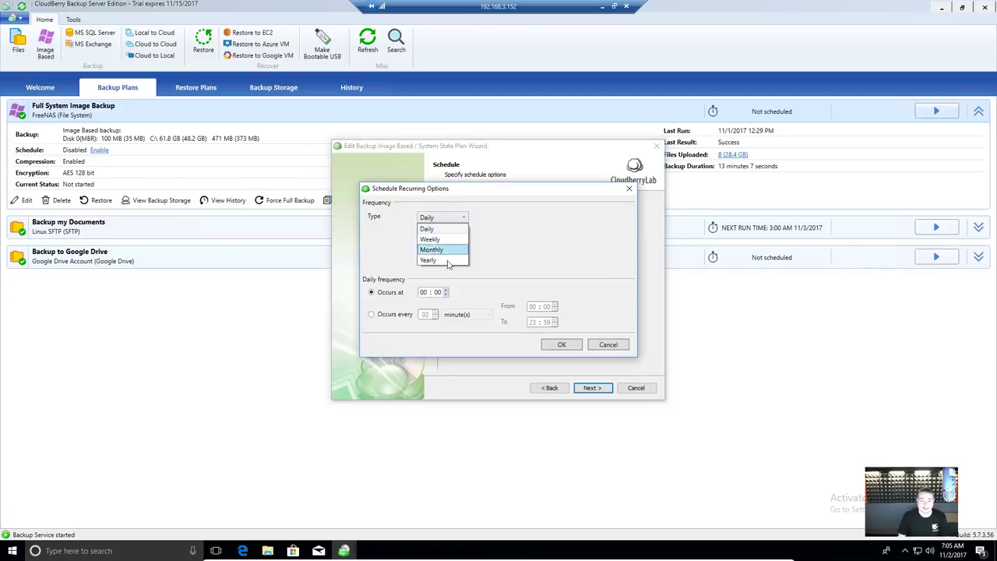
{"action": "left_click", "coordinate": [532, 252]}
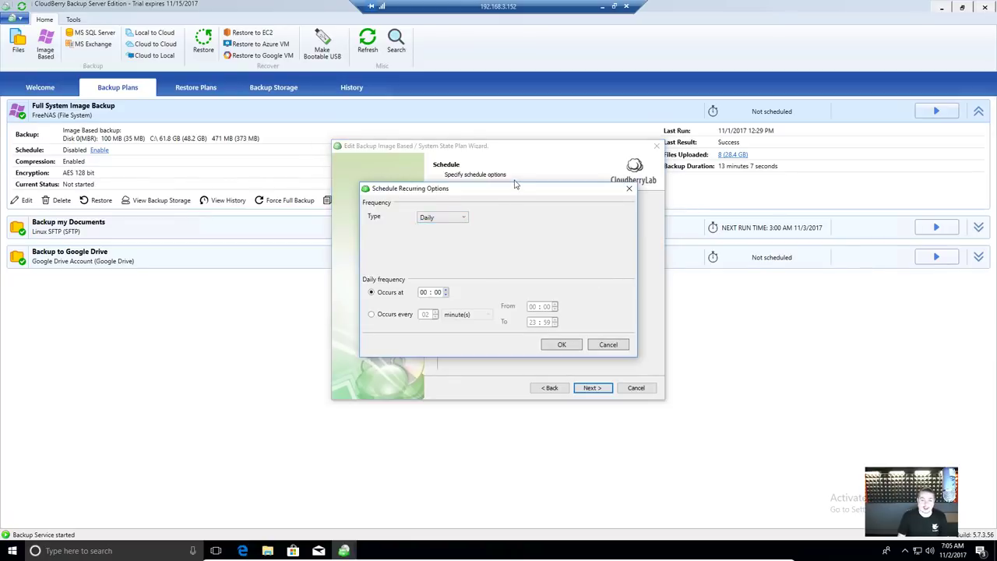
{"action": "left_click", "coordinate": [616, 347]}
{"action": "left_click", "coordinate": [507, 219]}
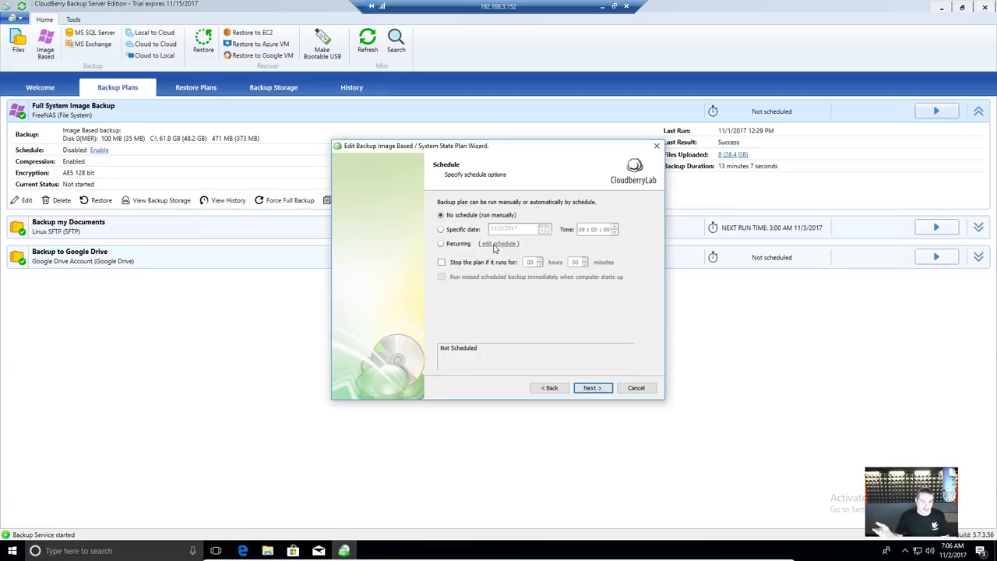
{"action": "left_click_drag", "start_coordinate": [557, 147], "coordinate": [520, 112]}
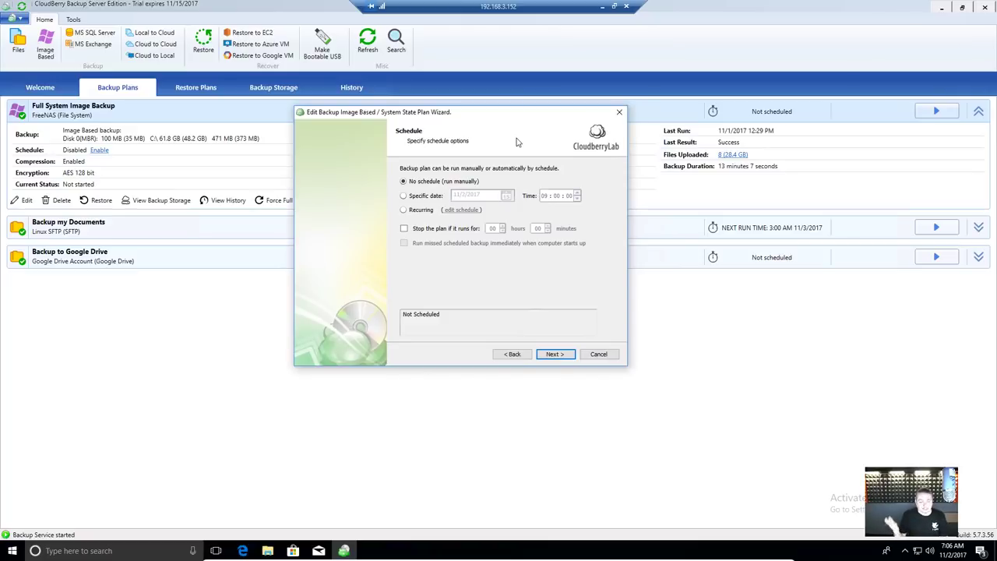
Step: Pass the full backup options page to reach Pre / Post Actions
{"action": "left_click", "coordinate": [561, 356]}
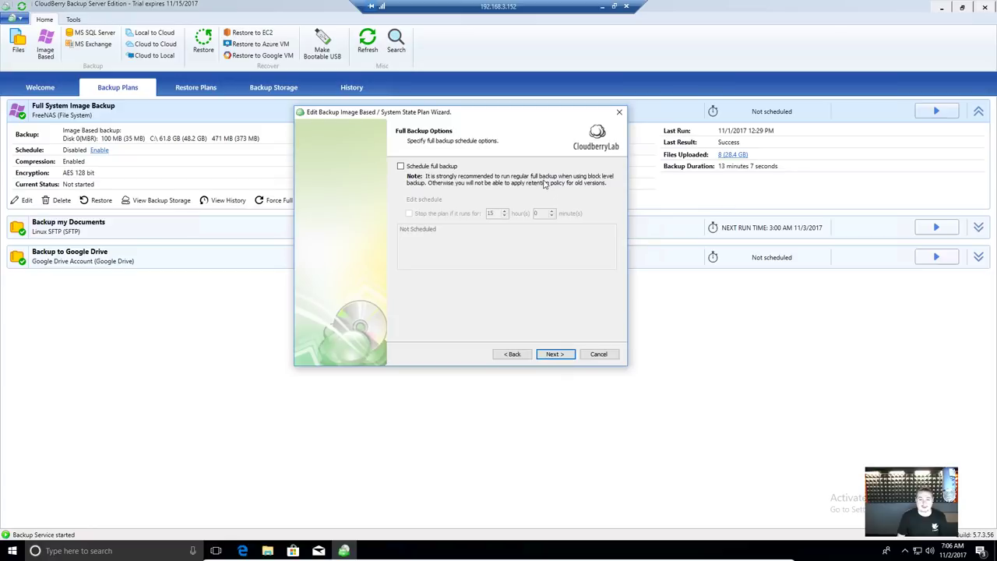
{"action": "left_click", "coordinate": [555, 354]}
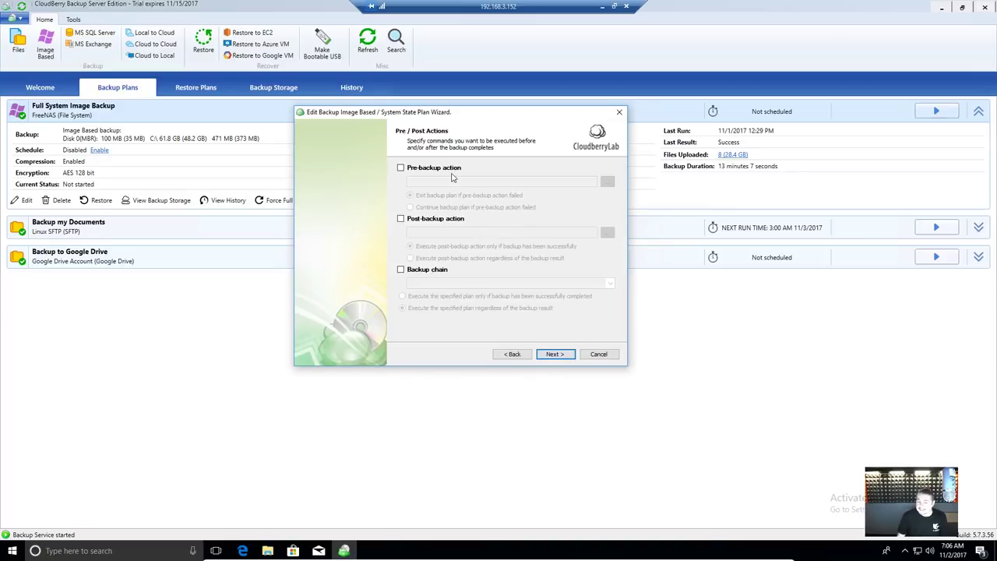
{"action": "left_click_drag", "start_coordinate": [492, 120], "coordinate": [494, 143]}
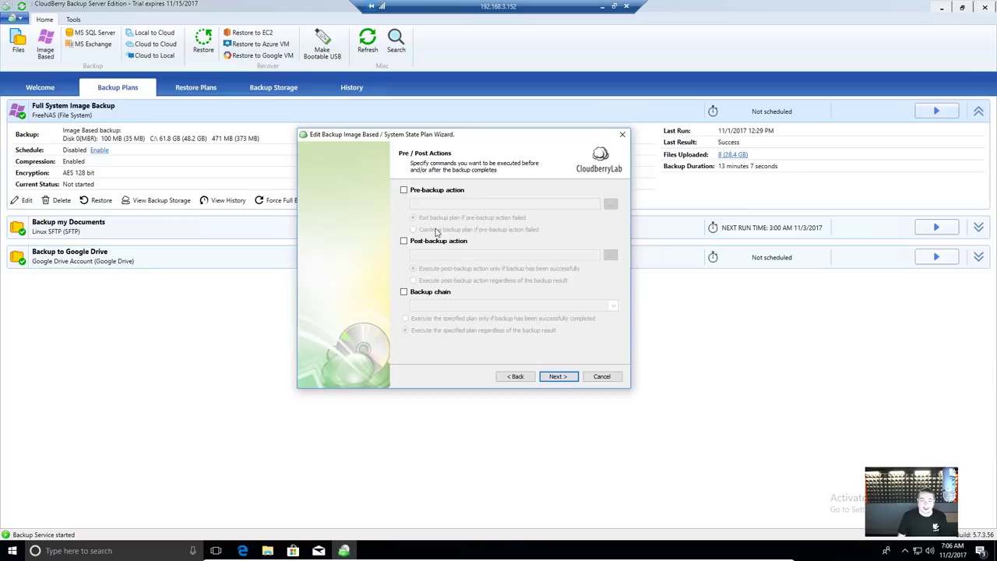
Step: Leave the pre-backup command, post-backup command and backup chain all turned off
{"action": "left_click", "coordinate": [437, 296]}
{"action": "left_click", "coordinate": [440, 306]}
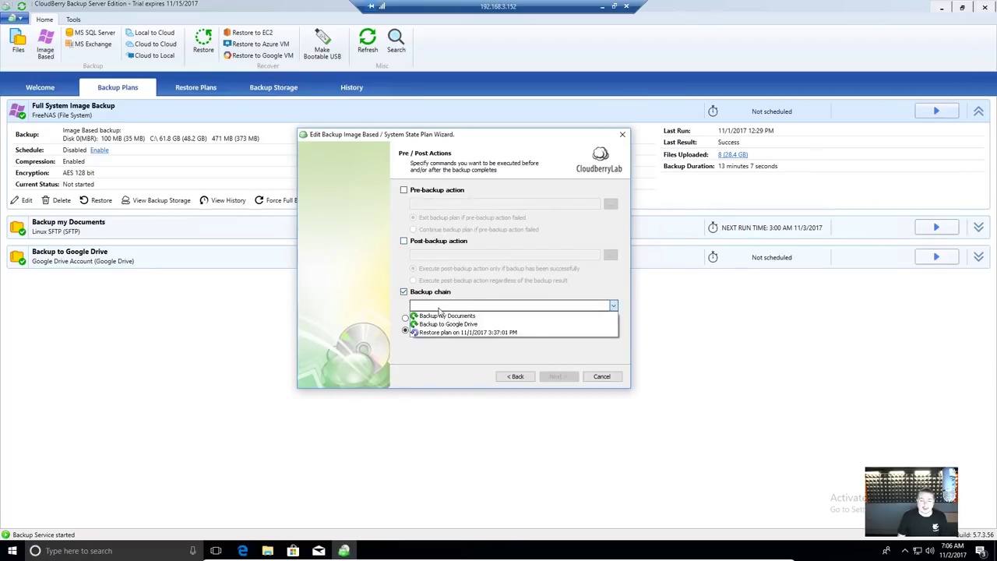
{"action": "left_click", "coordinate": [438, 353]}
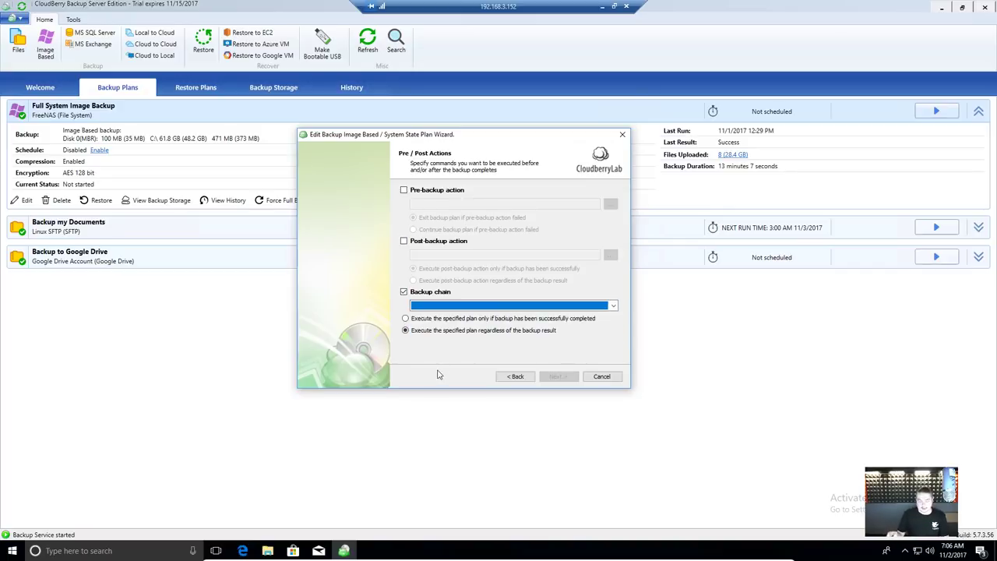
{"action": "left_click", "coordinate": [465, 242]}
{"action": "left_click", "coordinate": [457, 254]}
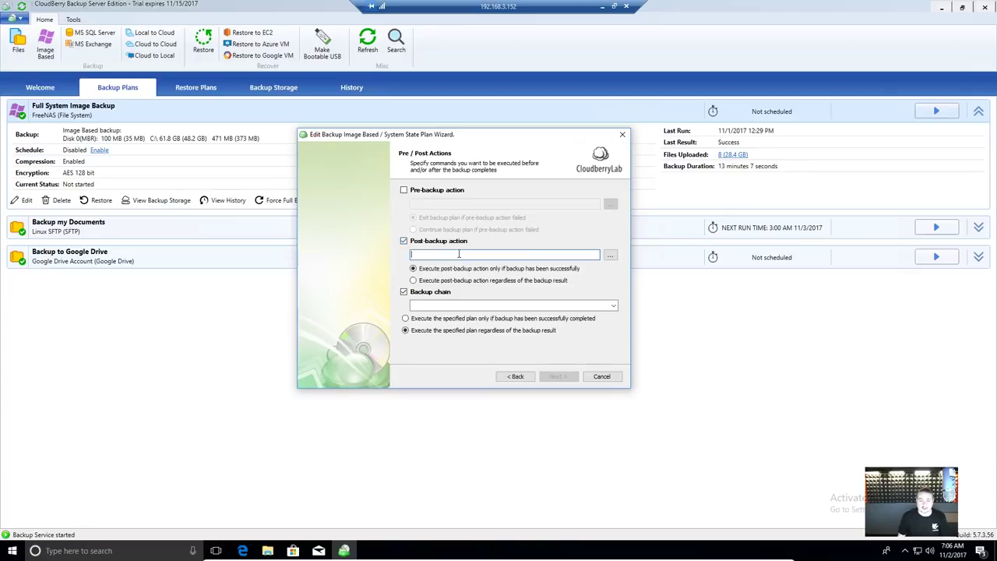
{"action": "left_click", "coordinate": [457, 193]}
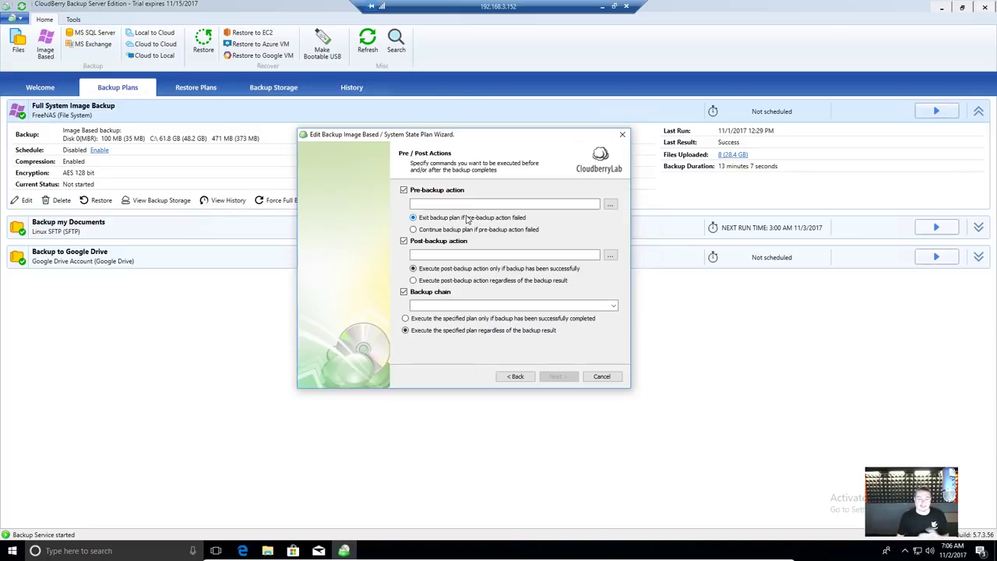
{"action": "left_click", "coordinate": [439, 190]}
{"action": "left_click", "coordinate": [431, 241]}
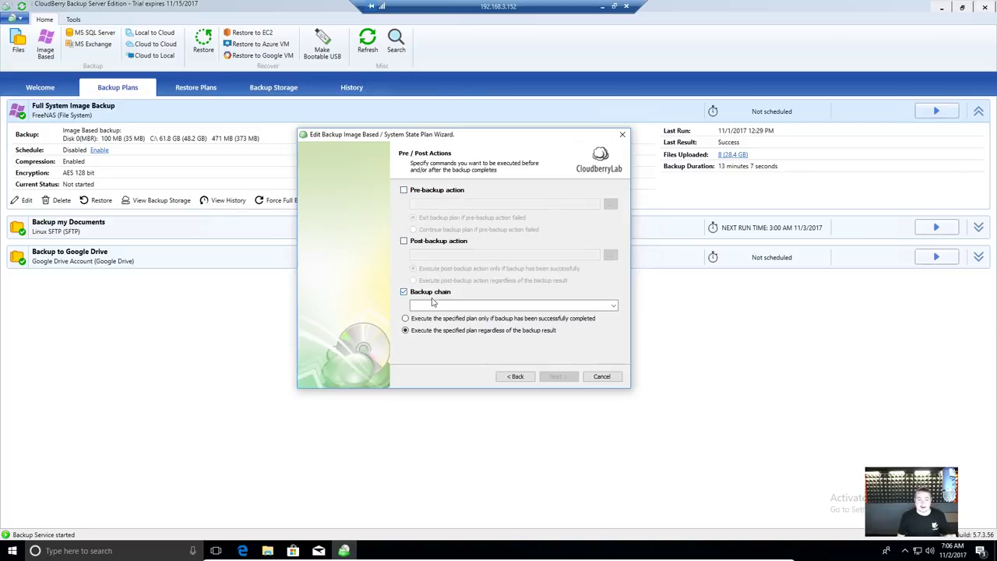
{"action": "left_click", "coordinate": [433, 294]}
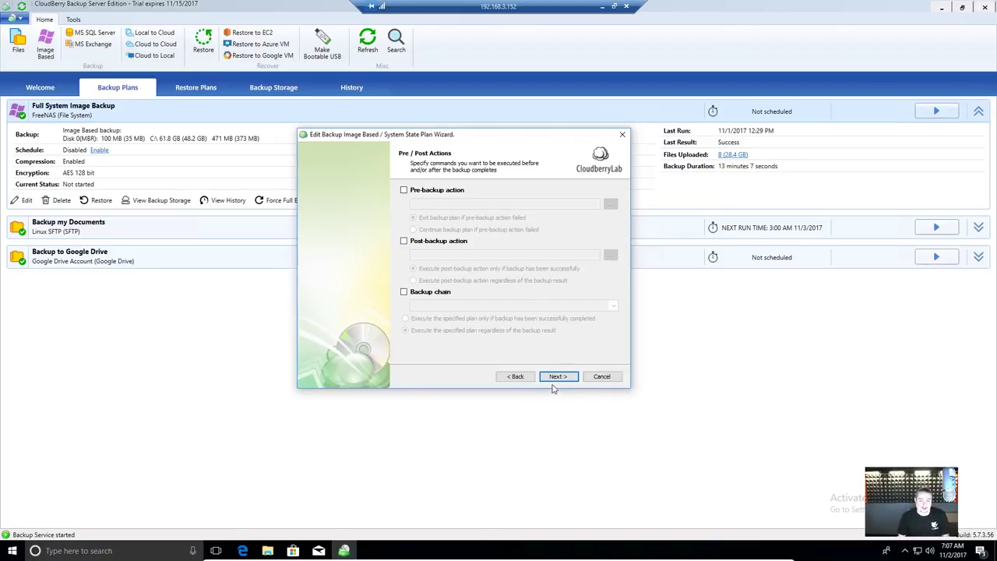
Step: Leave email notifications off, discarding the trial failure-only and custom SMTP settings
{"action": "left_click", "coordinate": [554, 377]}
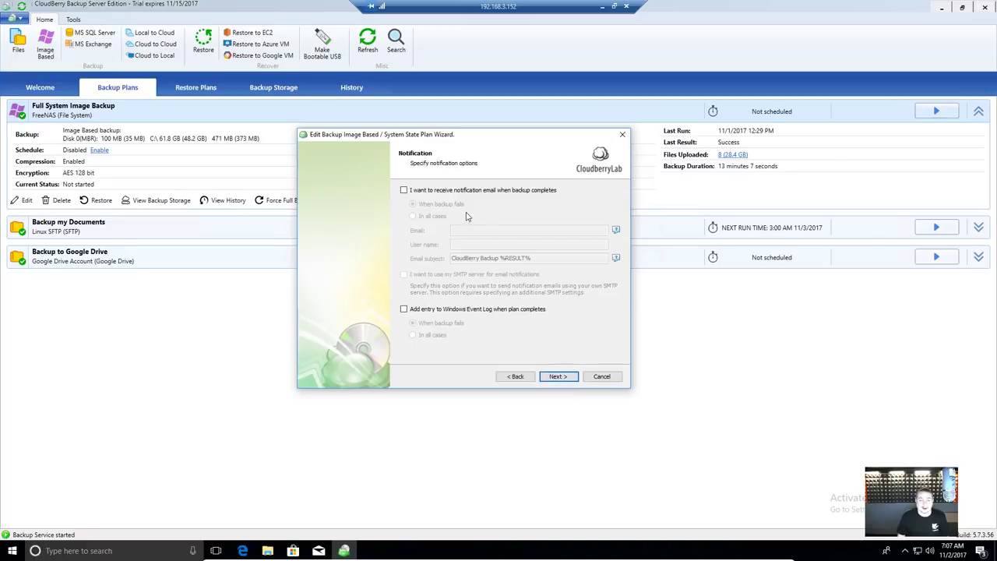
{"action": "left_click", "coordinate": [466, 192]}
{"action": "left_click", "coordinate": [441, 218]}
{"action": "left_click", "coordinate": [446, 206]}
{"action": "left_click", "coordinate": [472, 232]}
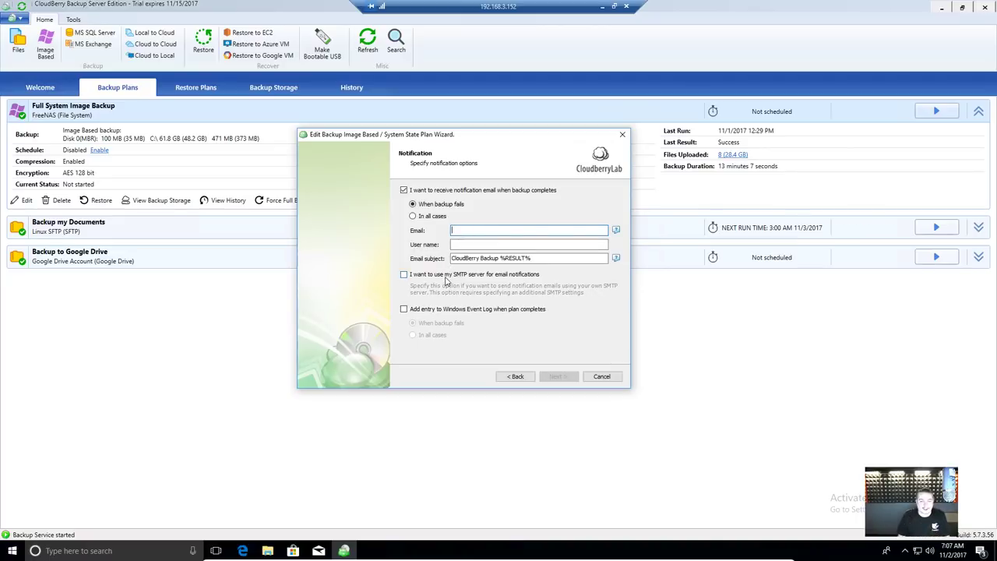
{"action": "left_click", "coordinate": [447, 274]}
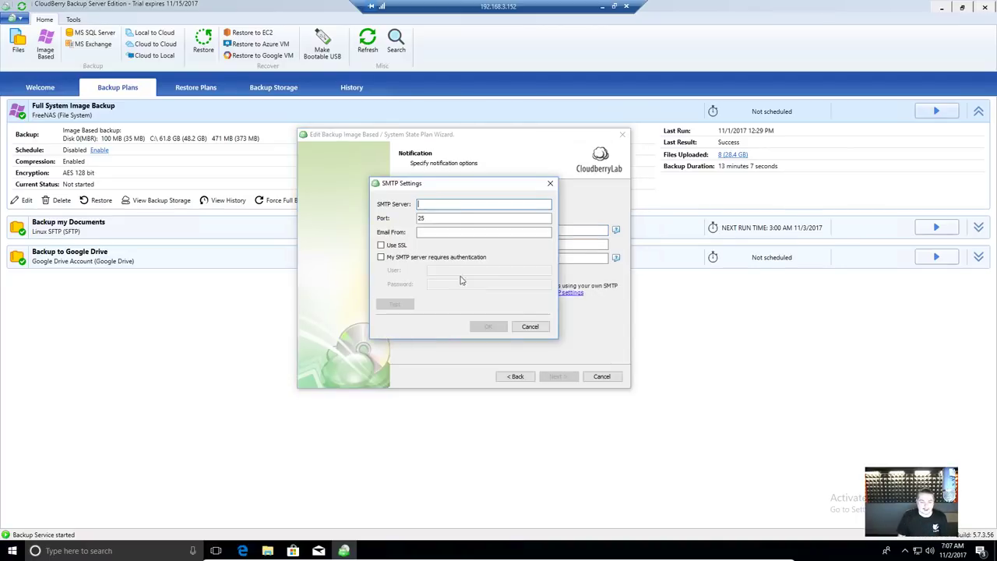
{"action": "left_click", "coordinate": [530, 327]}
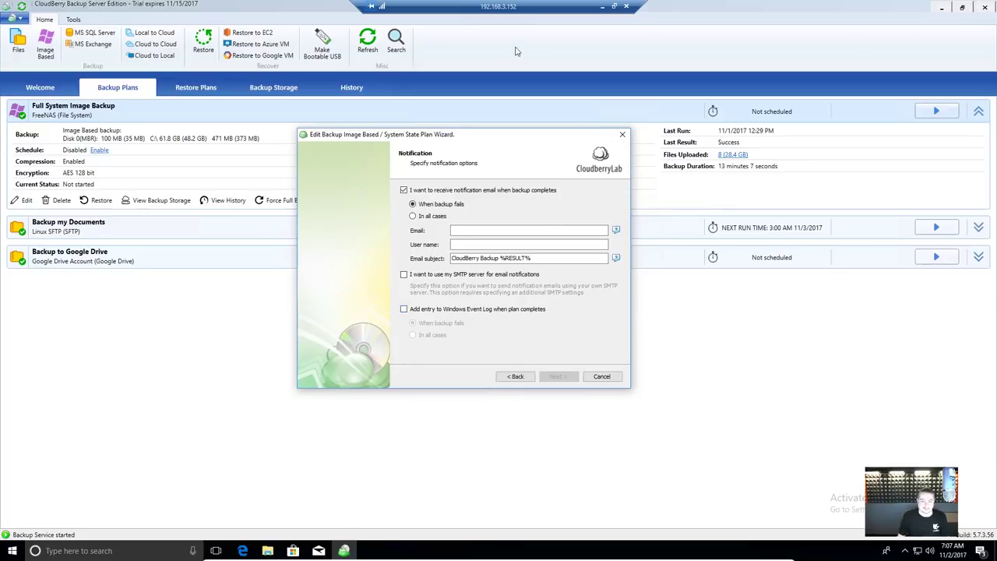
{"action": "left_click", "coordinate": [455, 192]}
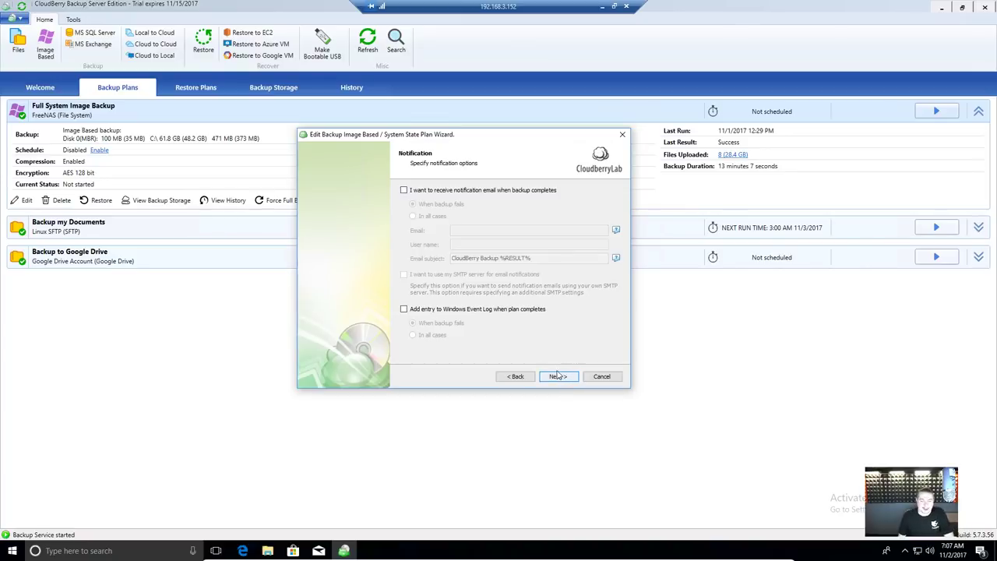
Step: Keep Windows Event Log logging off and bring up the plan summary
{"action": "left_click", "coordinate": [416, 309]}
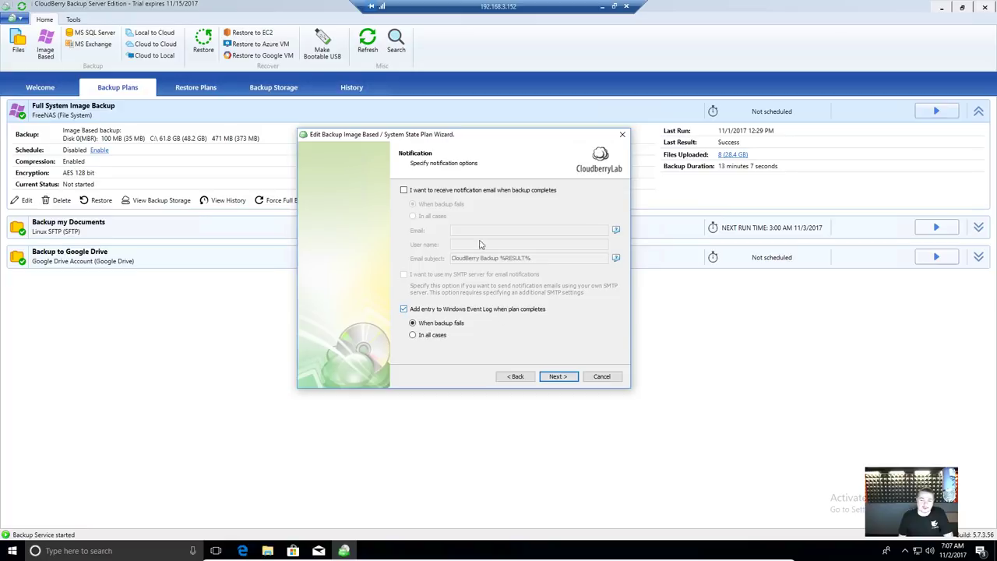
{"action": "left_click", "coordinate": [430, 310]}
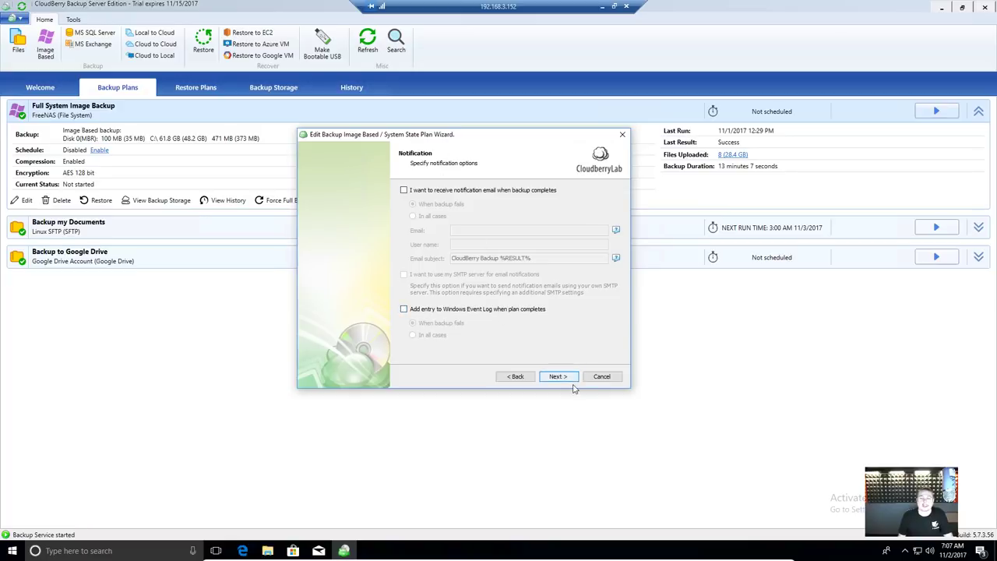
{"action": "left_click", "coordinate": [562, 378]}
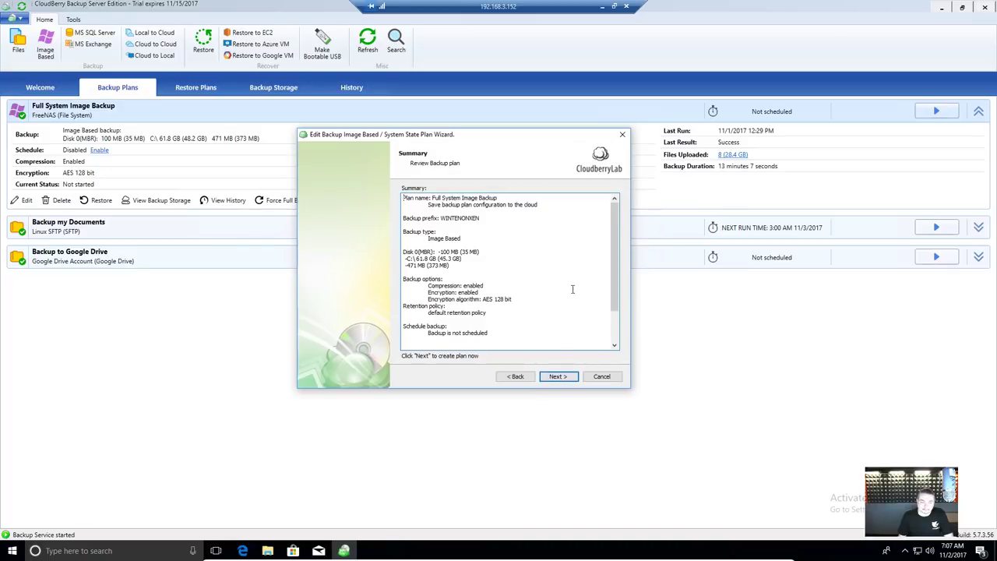
Step: Save the edited Full System Image Backup plan, then expand and edit Backup my Documents
{"action": "scroll", "coordinate": [538, 255], "scroll_direction": "down", "scroll_amount": 2}
{"action": "scroll", "coordinate": [505, 279], "scroll_direction": "up", "scroll_amount": 3}
{"action": "left_click", "coordinate": [558, 377]}
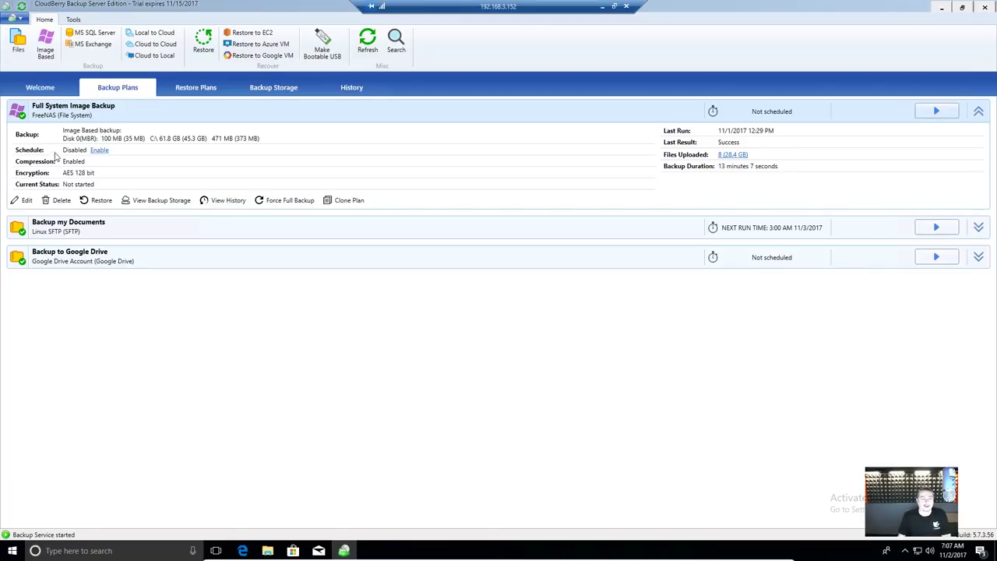
{"action": "left_click", "coordinate": [113, 236]}
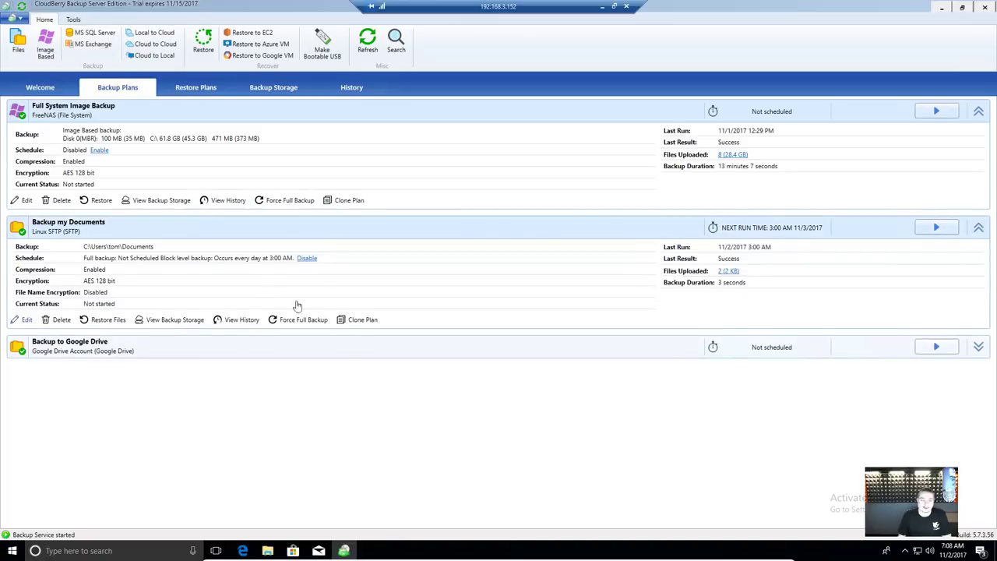
{"action": "left_click", "coordinate": [26, 319]}
Step: Step past Welcome, keeping the Linux SFTP storage and the existing plan name
{"action": "left_click", "coordinate": [590, 388]}
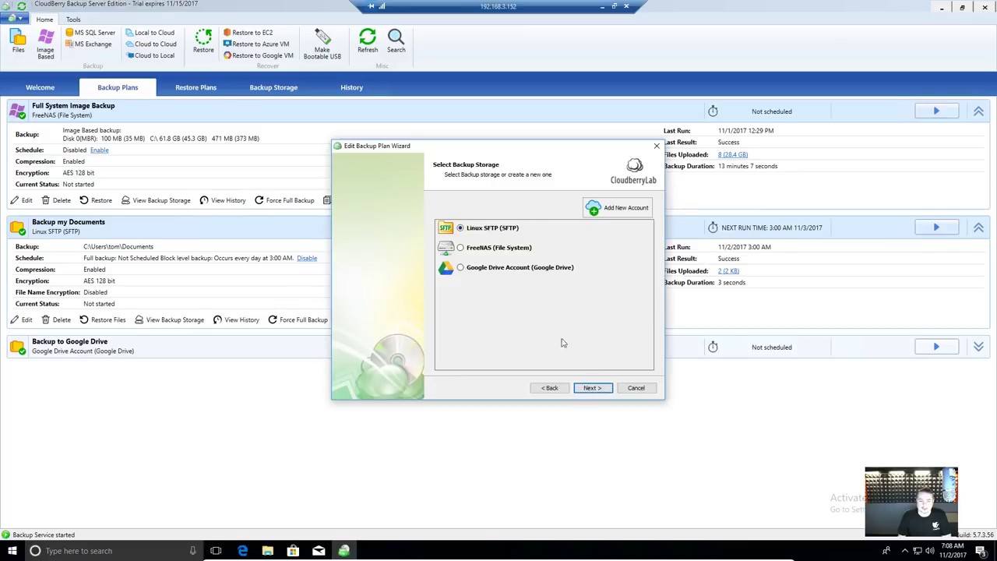
{"action": "left_click", "coordinate": [609, 389]}
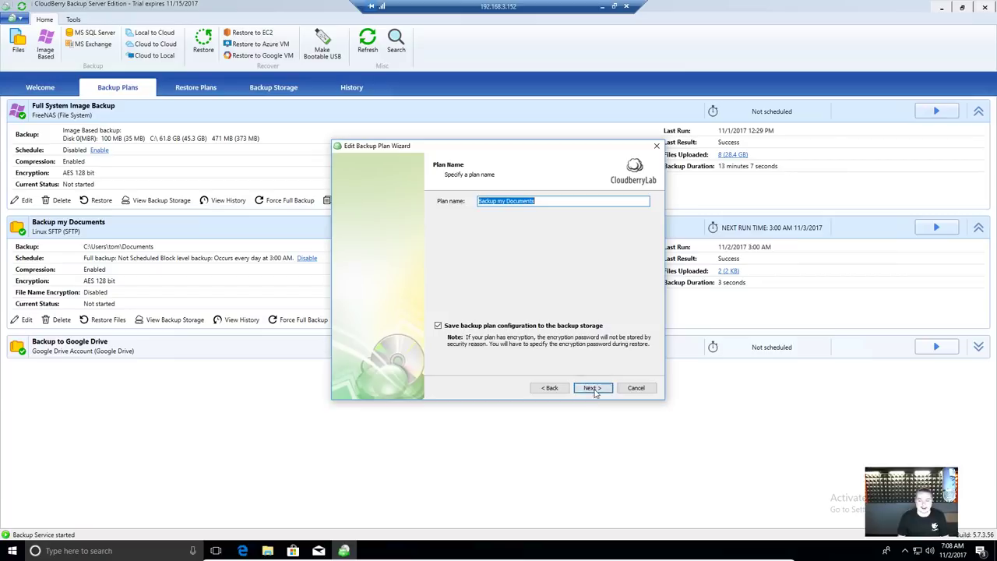
{"action": "left_click", "coordinate": [594, 388]}
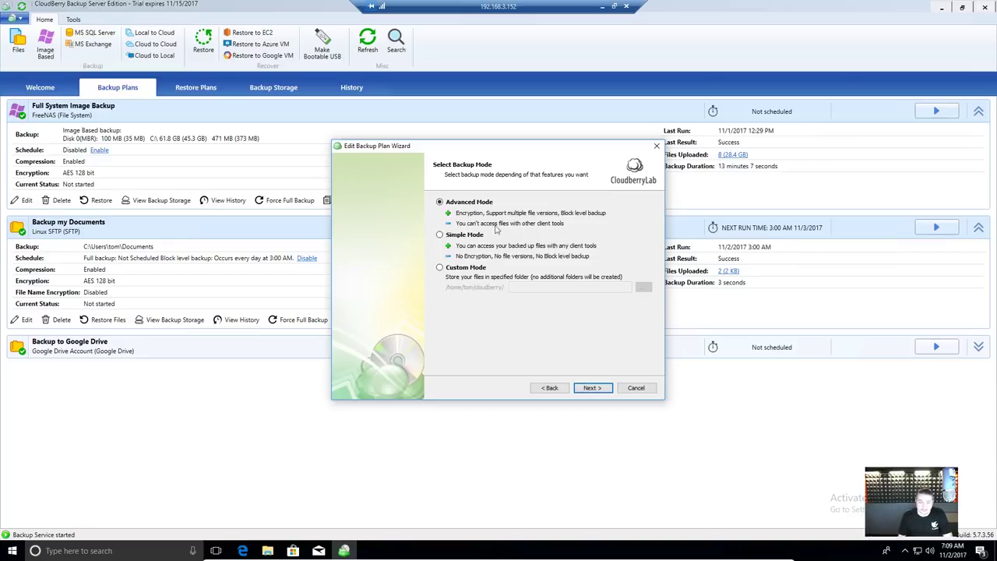
Step: Keep the plan in Advanced Mode after briefly trying Simple Mode
{"action": "left_click", "coordinate": [470, 240]}
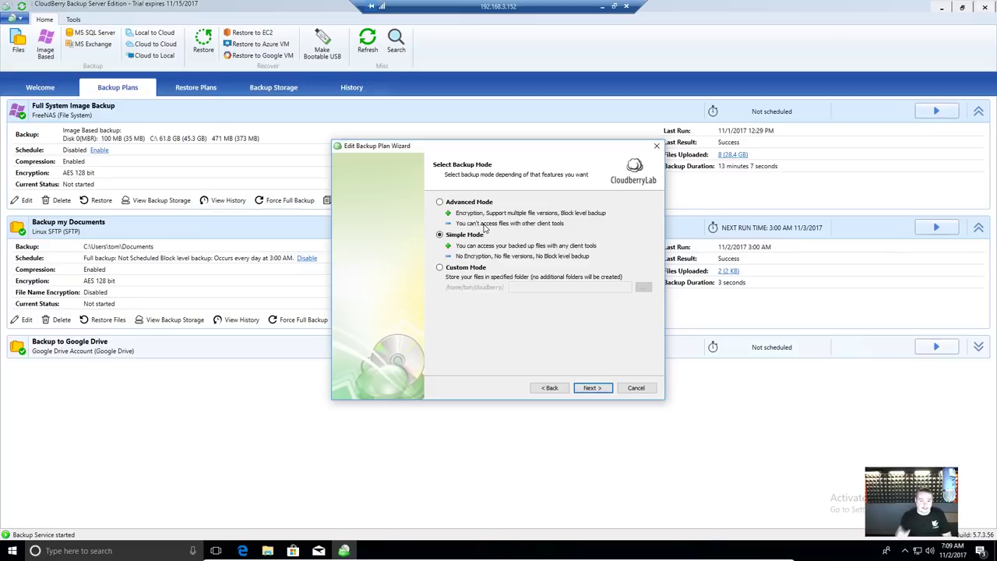
{"action": "left_click", "coordinate": [487, 204]}
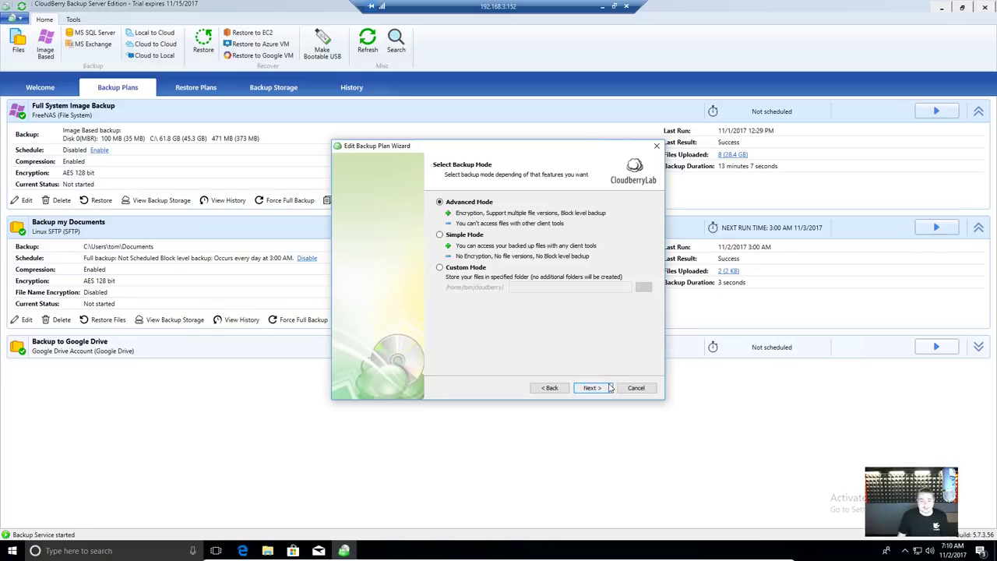
{"action": "left_click", "coordinate": [600, 391]}
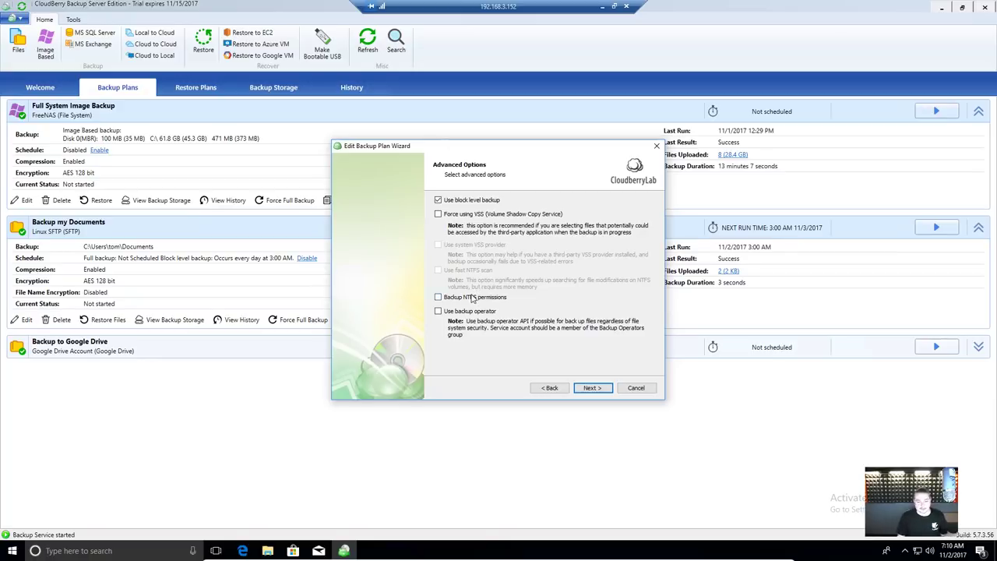
Step: Accept the Advanced Options with Use block level backup still checked
{"action": "left_click", "coordinate": [592, 388]}
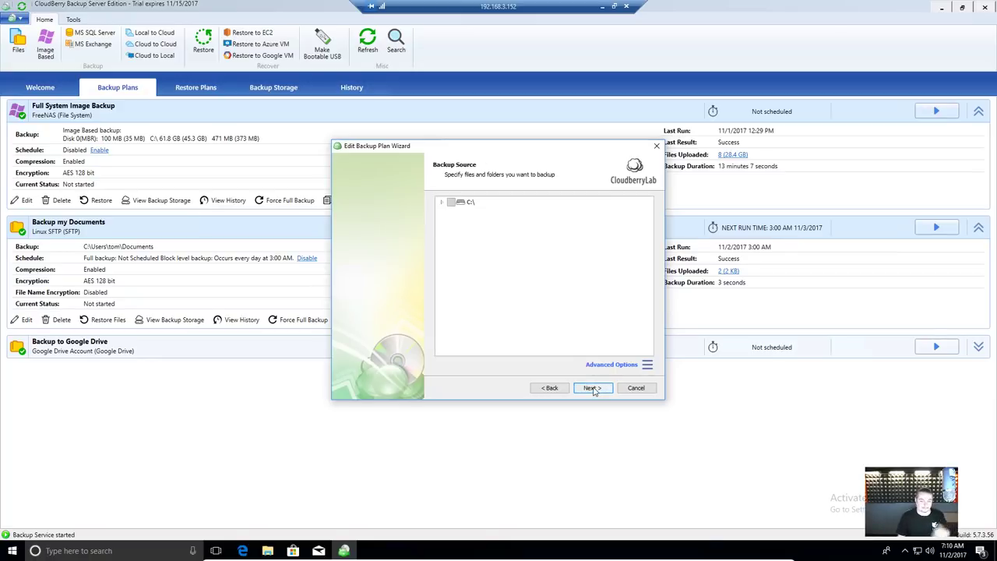
Step: Tick the Downloads folder under C:\ > Users > user folder alongside Documents
{"action": "left_click", "coordinate": [442, 204]}
{"action": "scroll", "coordinate": [539, 284], "scroll_direction": "down", "scroll_amount": 3}
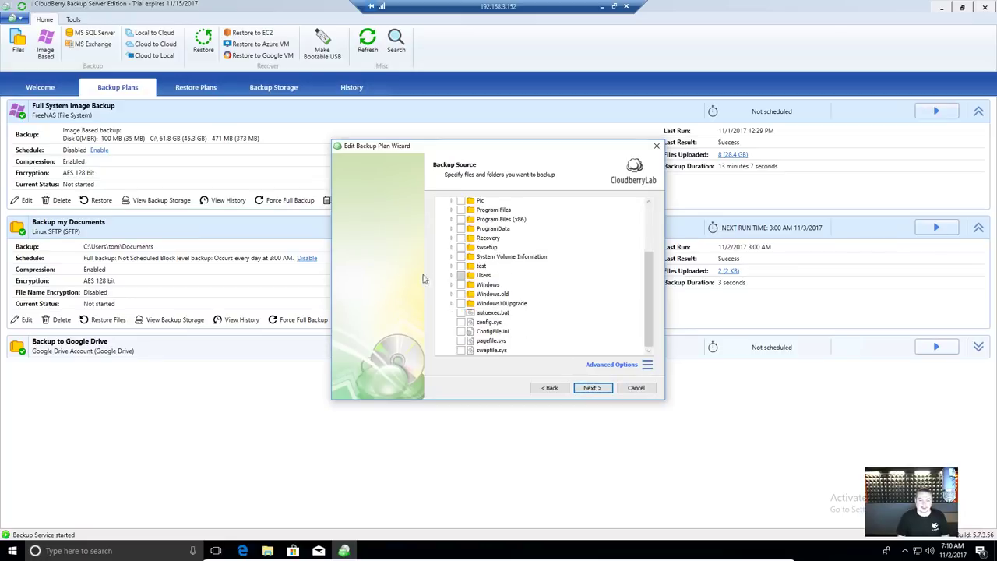
{"action": "left_click", "coordinate": [452, 276]}
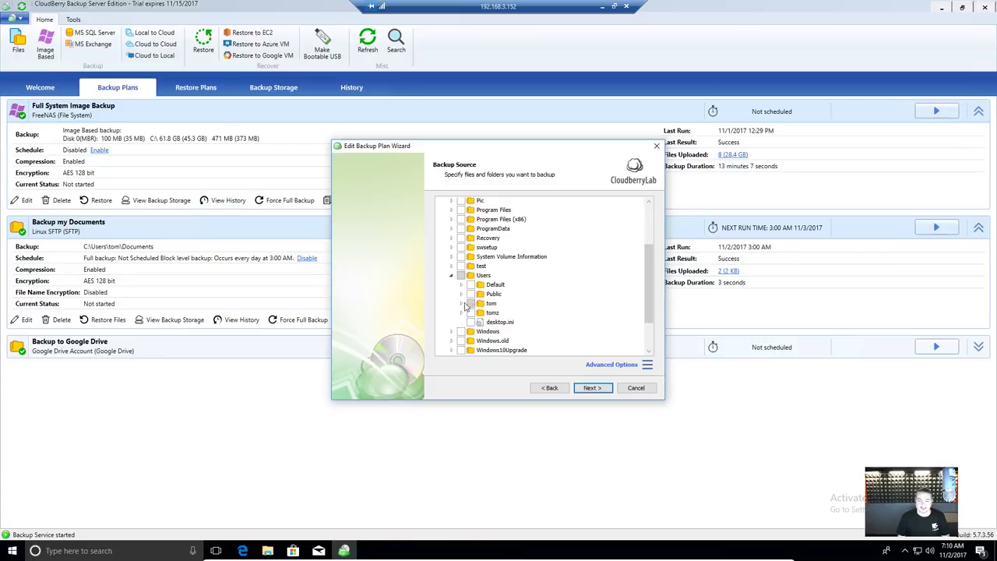
{"action": "left_click", "coordinate": [461, 303]}
{"action": "scroll", "coordinate": [585, 278], "scroll_direction": "down", "scroll_amount": 2}
{"action": "left_click", "coordinate": [482, 300]}
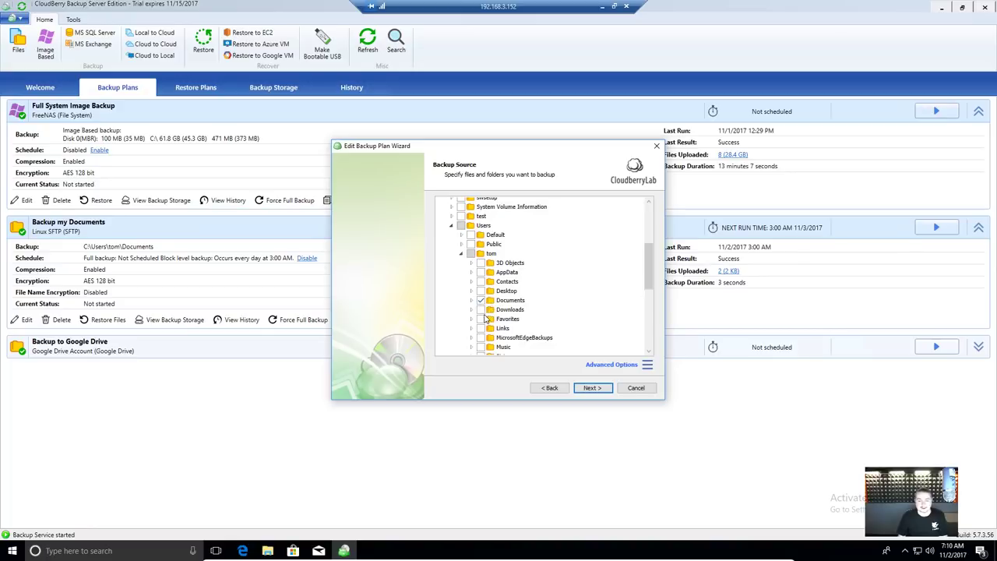
{"action": "left_click", "coordinate": [480, 310]}
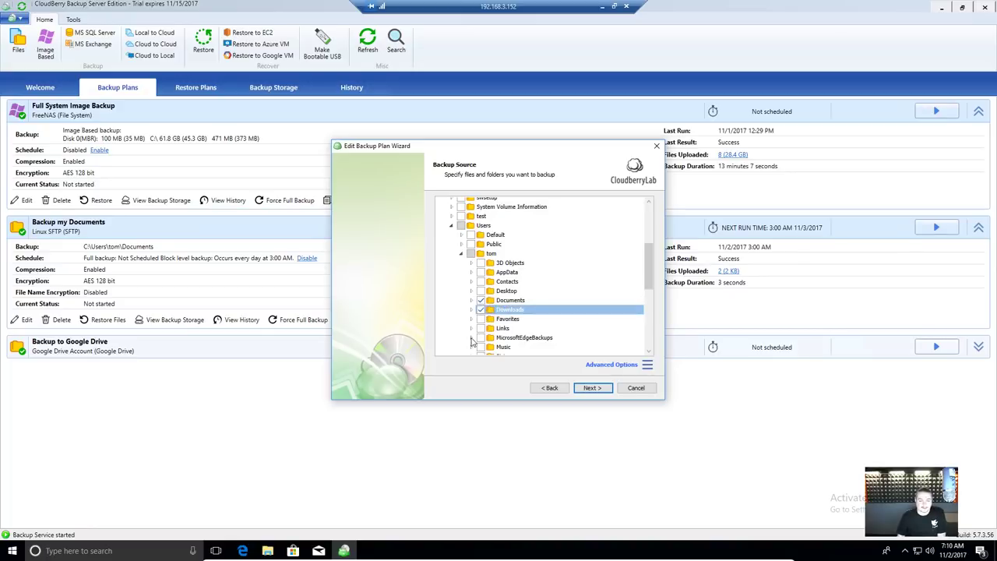
{"action": "left_click", "coordinate": [590, 388]}
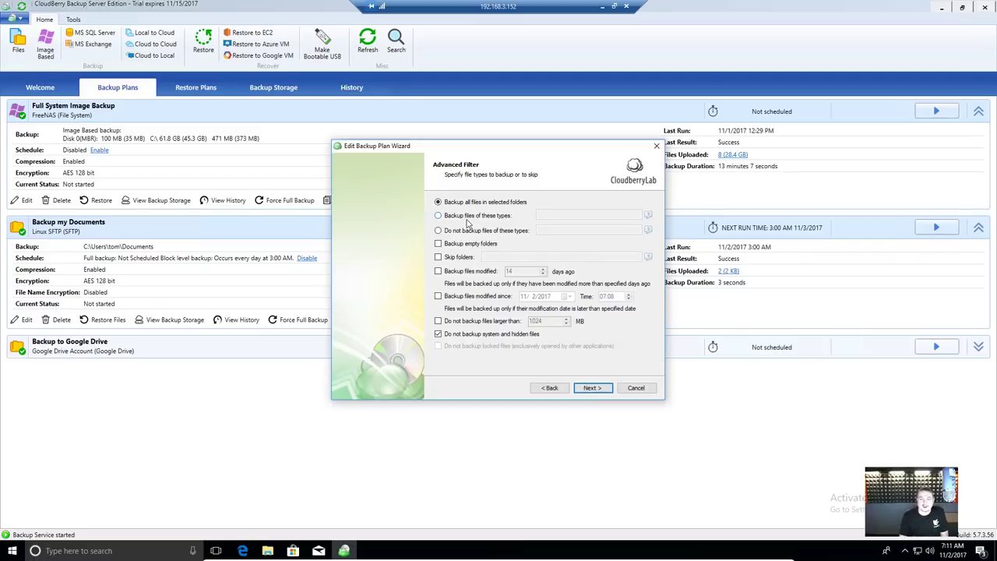
Step: Keep Backup all files in selected folders after trying the include and exclude file-type options
{"action": "left_click", "coordinate": [495, 216]}
{"action": "left_click", "coordinate": [468, 231]}
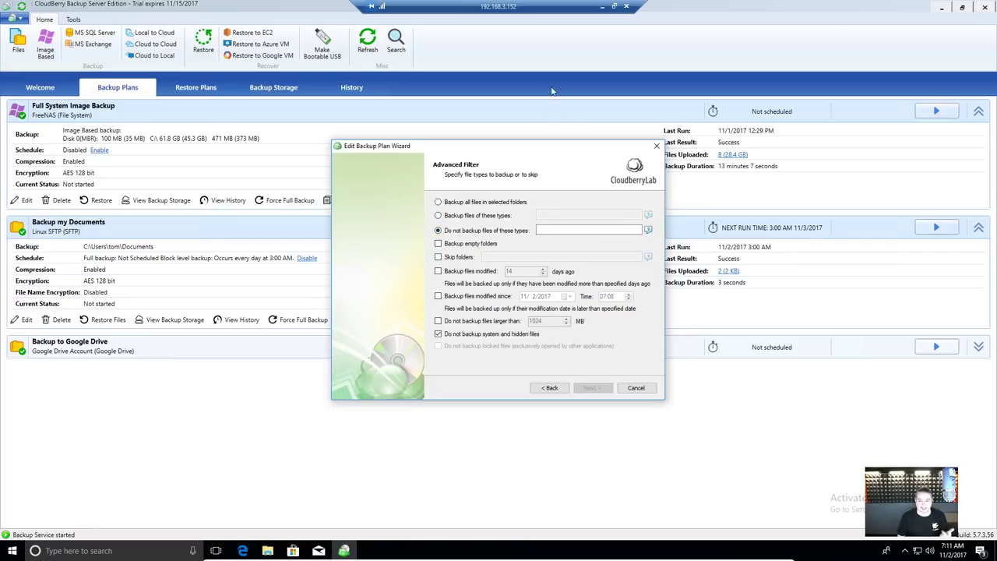
{"action": "mouse_move", "coordinate": [648, 232]}
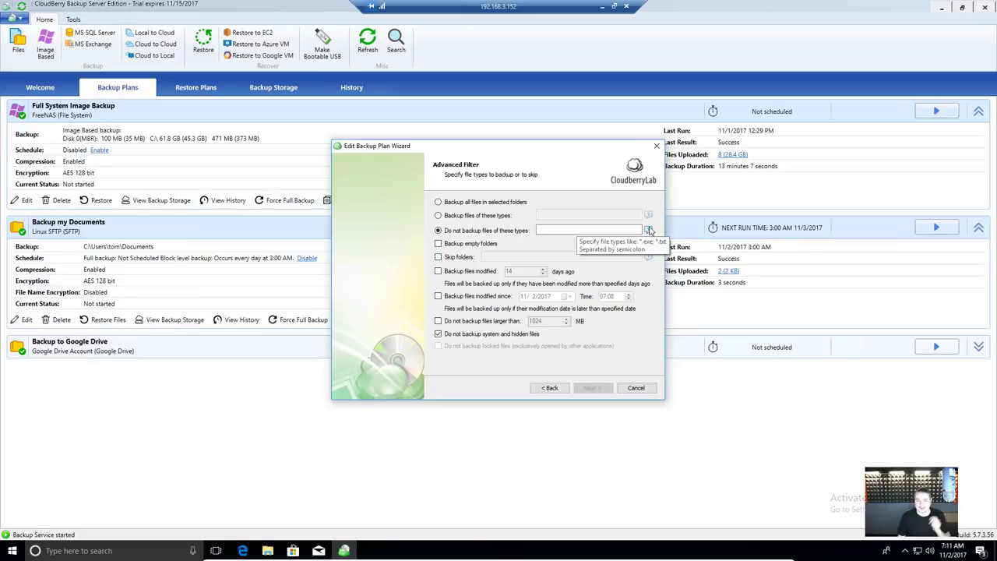
{"action": "left_click", "coordinate": [484, 245]}
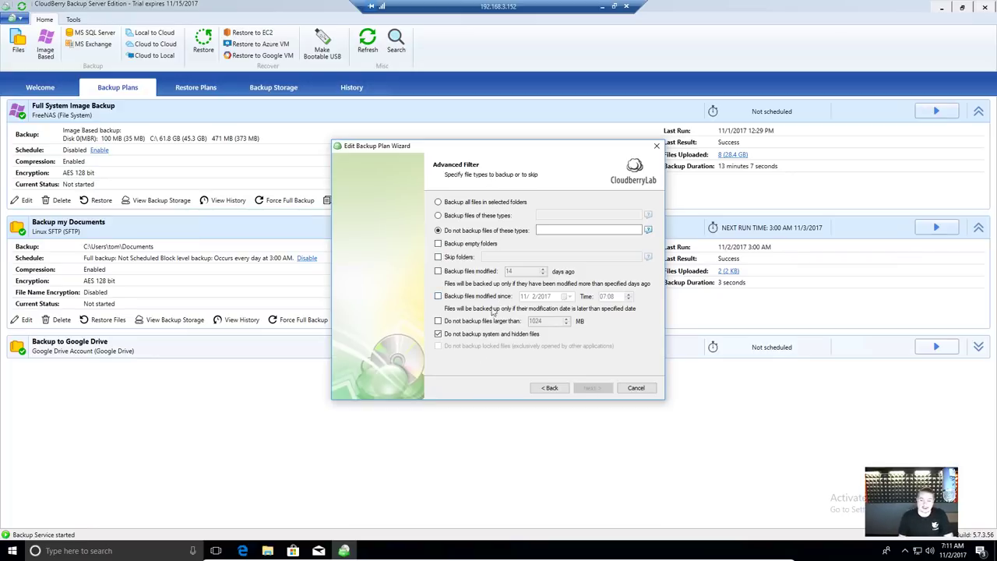
{"action": "left_click", "coordinate": [489, 203]}
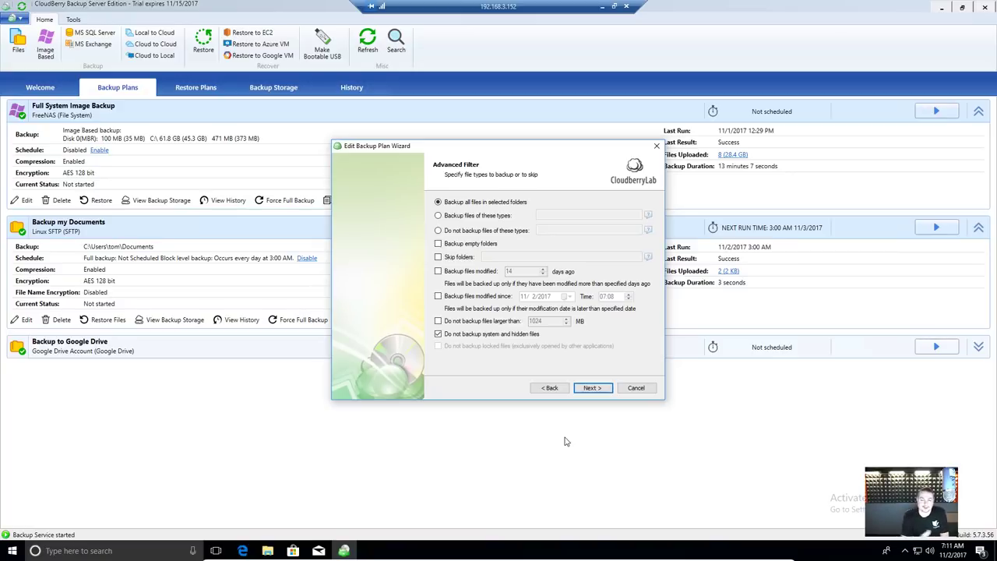
{"action": "left_click", "coordinate": [589, 389]}
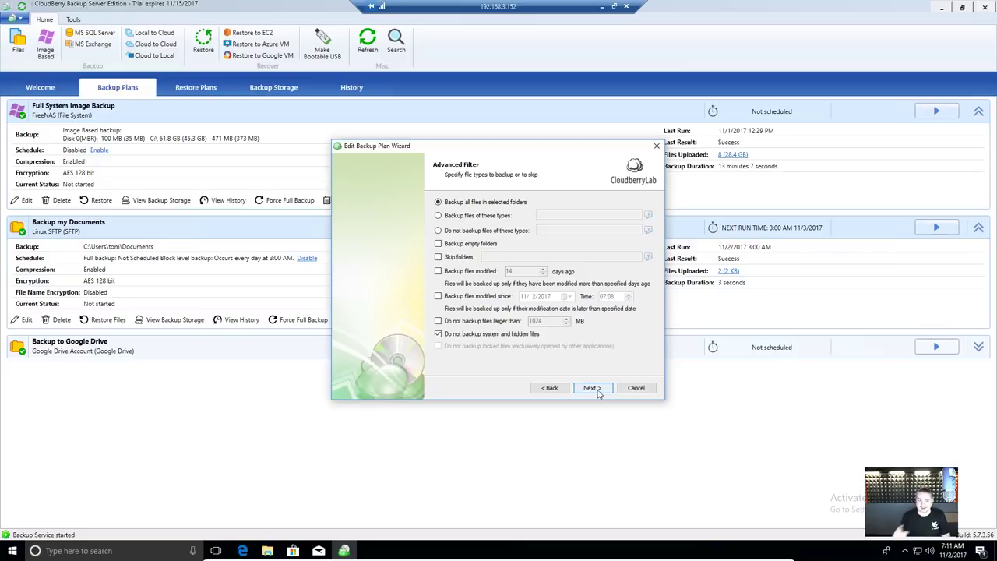
{"action": "left_click", "coordinate": [596, 390]}
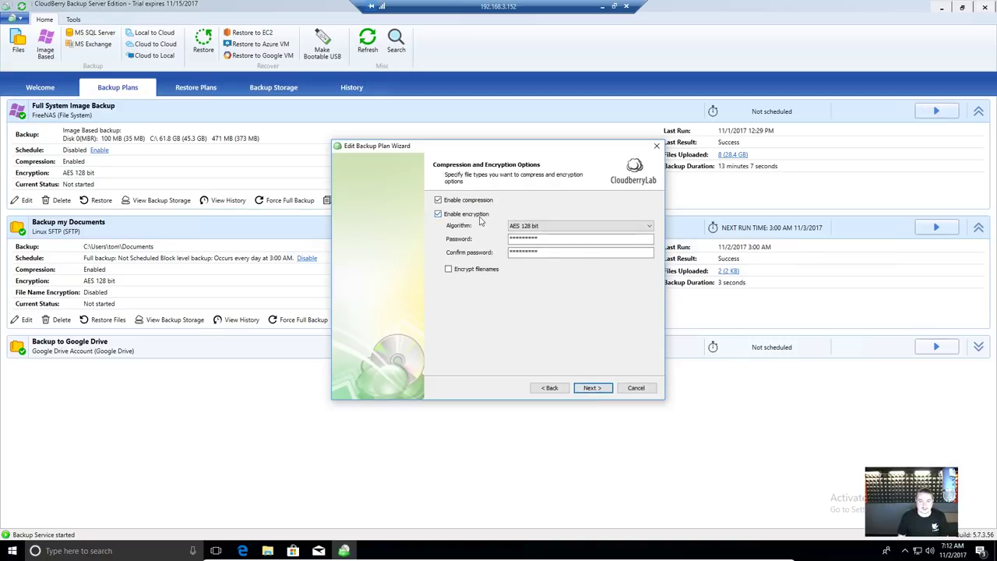
Step: Keep AES 128 bit as the encryption algorithm and enable Encrypt filenames
{"action": "left_click", "coordinate": [545, 225]}
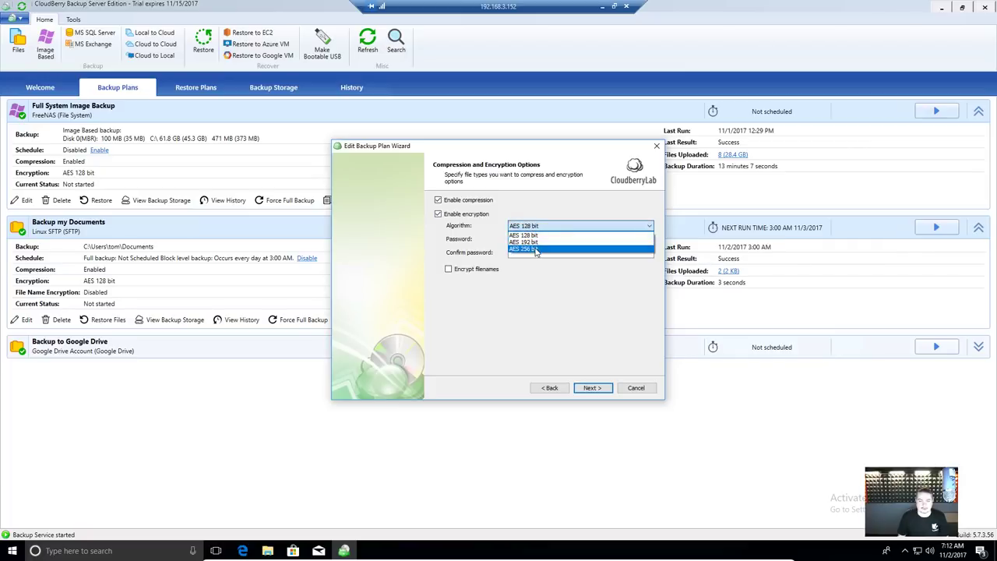
{"action": "left_click", "coordinate": [523, 234]}
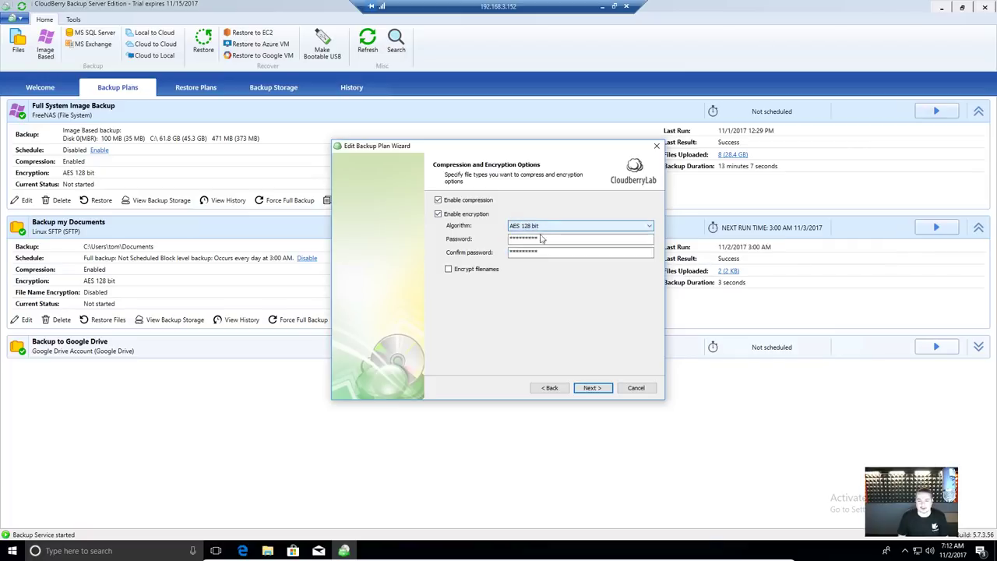
{"action": "left_click", "coordinate": [486, 272]}
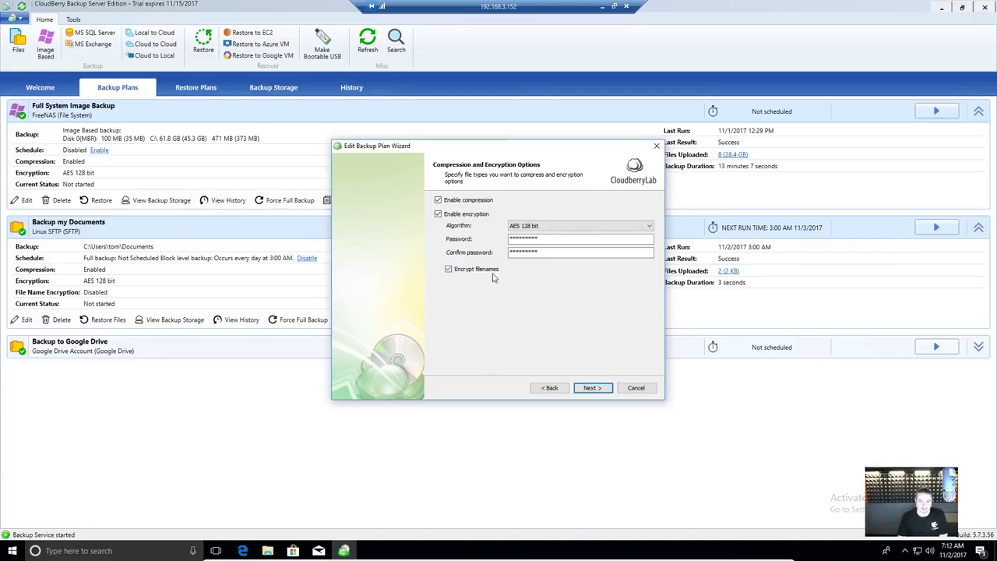
{"action": "left_click", "coordinate": [592, 388]}
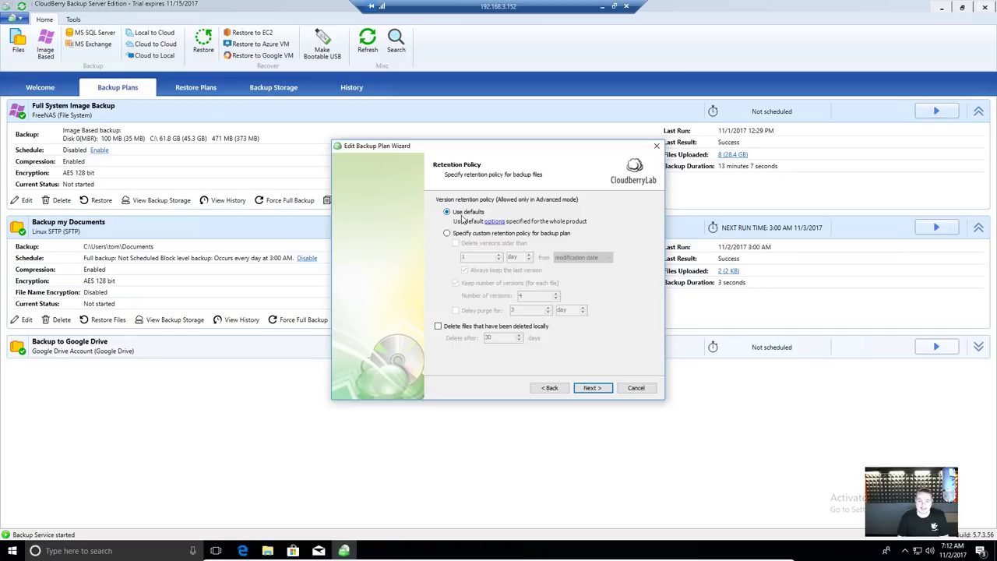
Step: Review the product-wide default retention settings without changes and keep Use defaults for the plan
{"action": "left_click", "coordinate": [494, 222]}
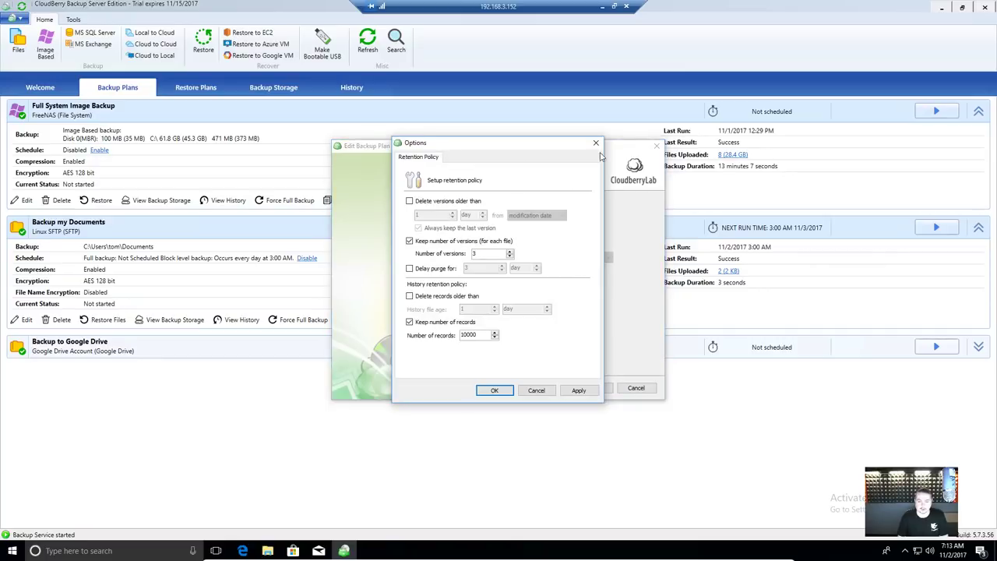
{"action": "left_click", "coordinate": [596, 143]}
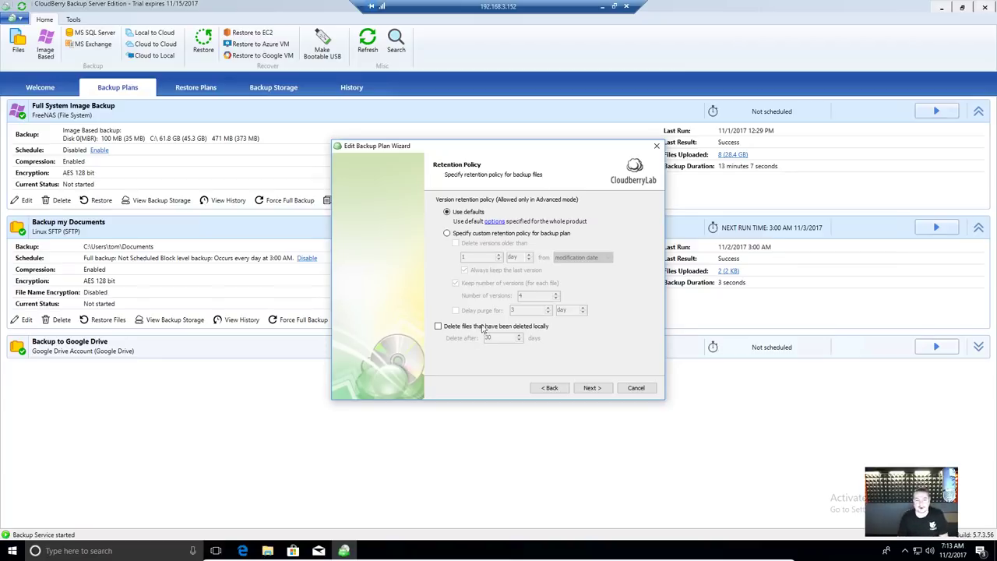
{"action": "left_click", "coordinate": [597, 389]}
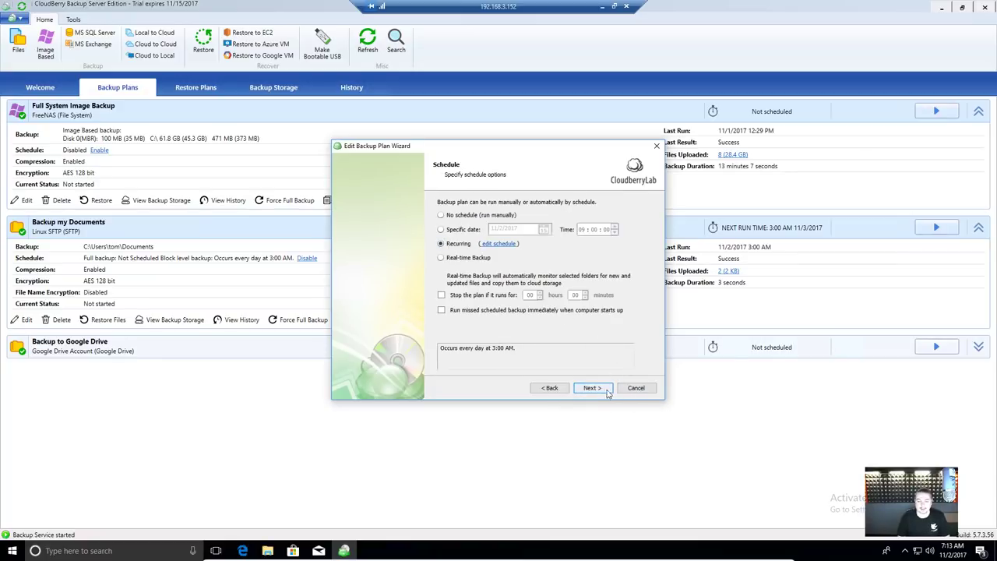
Step: Keep the daily 3:00 AM schedule, accept the remaining pages unchanged, and save the plan
{"action": "left_click", "coordinate": [502, 243]}
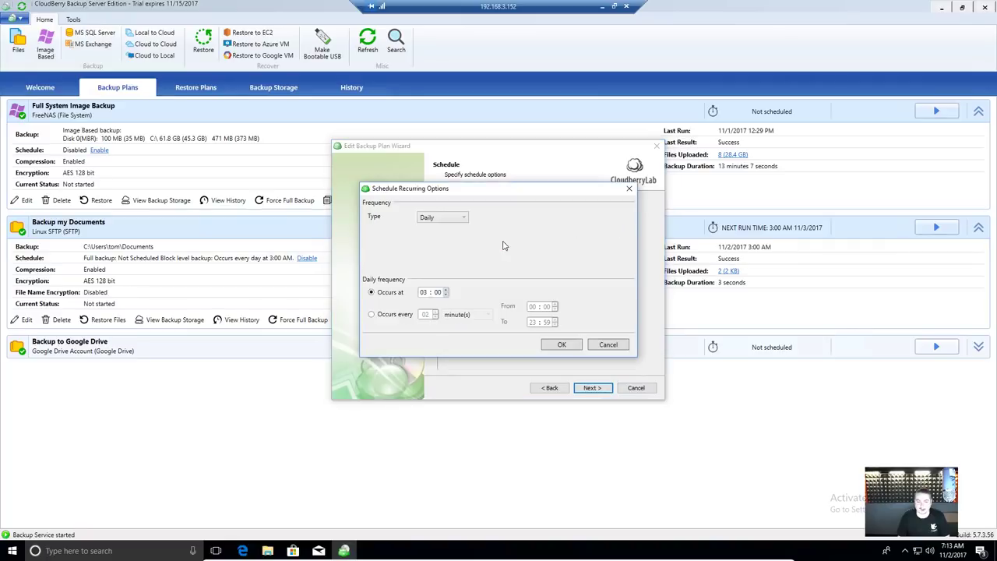
{"action": "left_click", "coordinate": [566, 343]}
{"action": "left_click", "coordinate": [592, 388]}
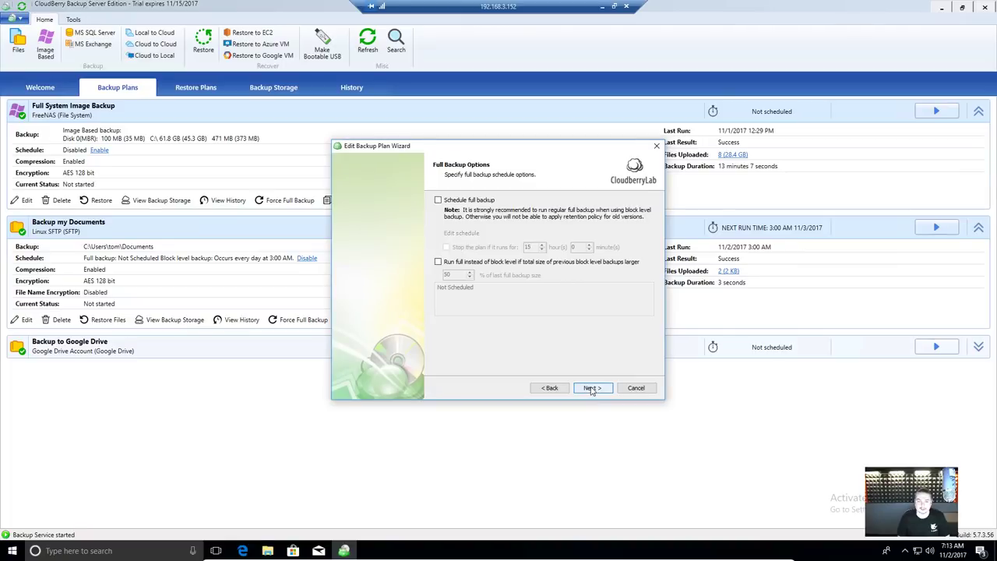
{"action": "left_click", "coordinate": [592, 388]}
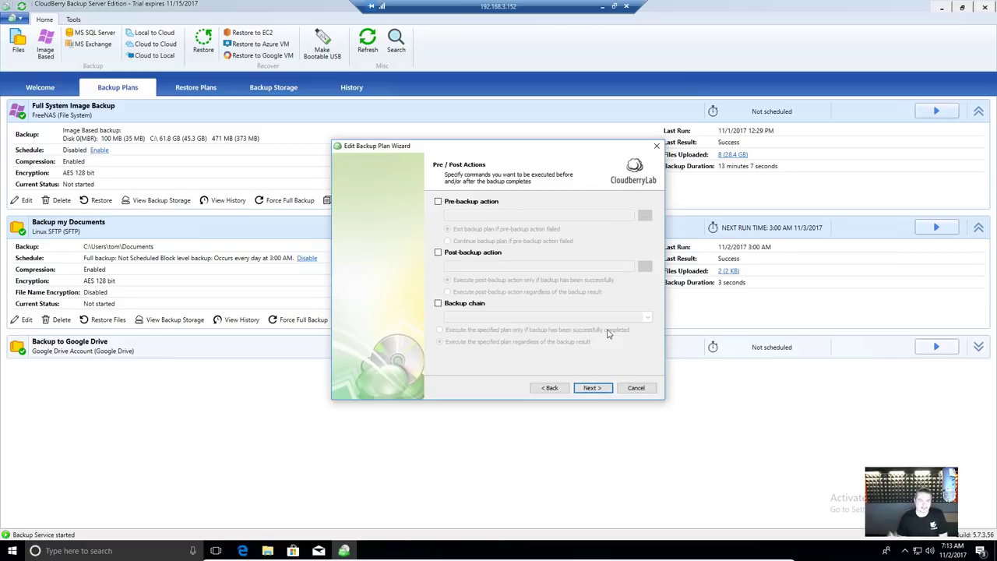
{"action": "left_click", "coordinate": [592, 388]}
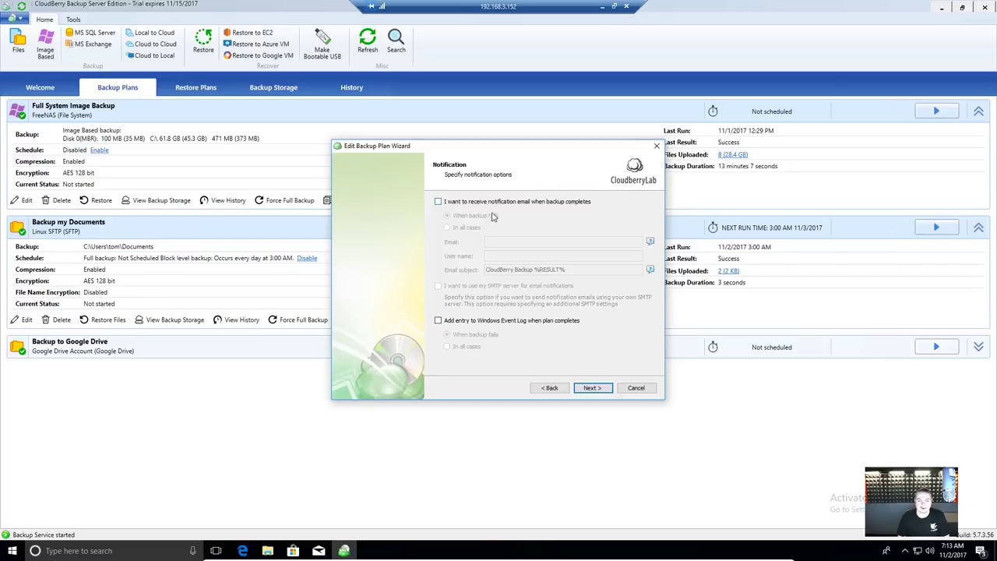
{"action": "left_click", "coordinate": [606, 393]}
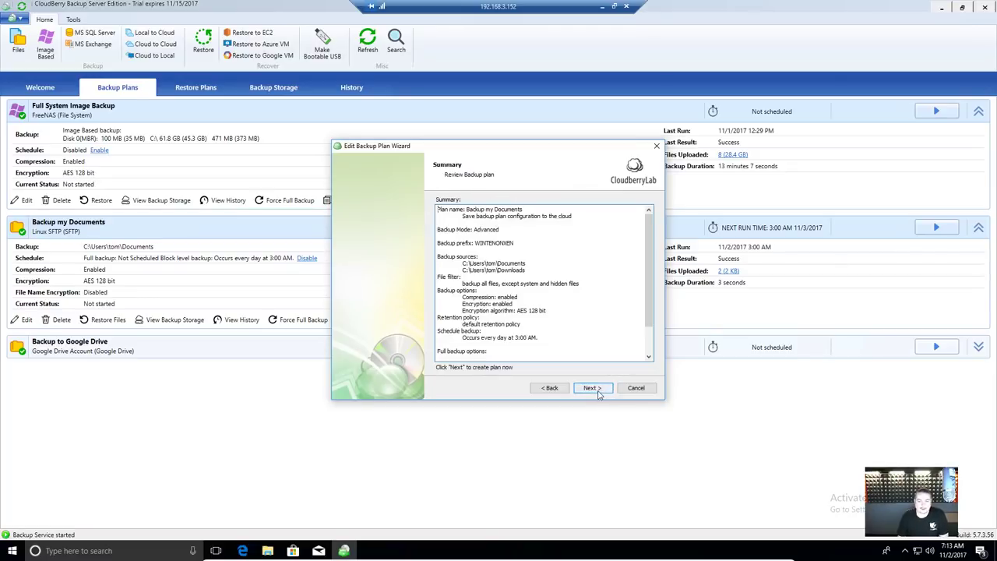
{"action": "left_click", "coordinate": [587, 394]}
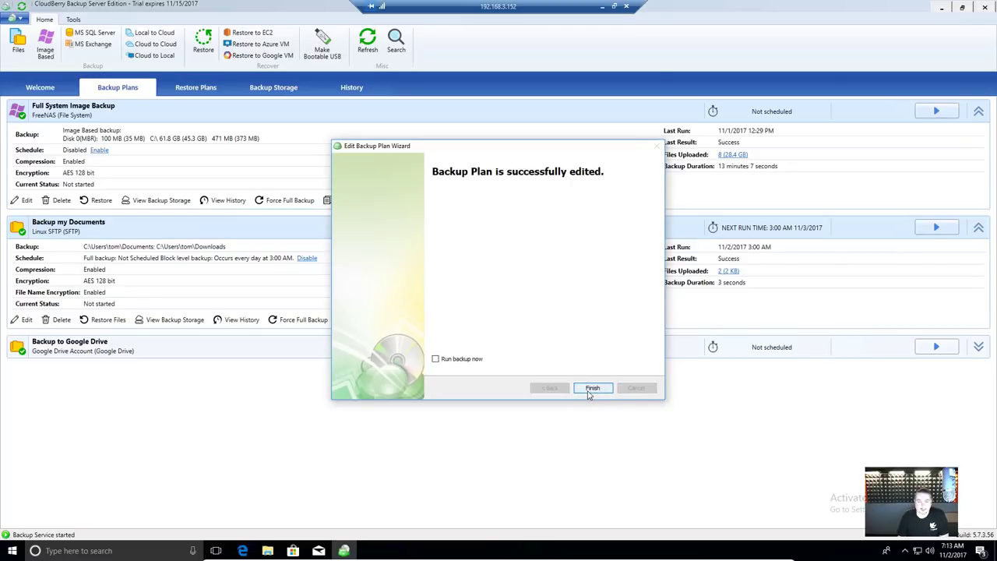
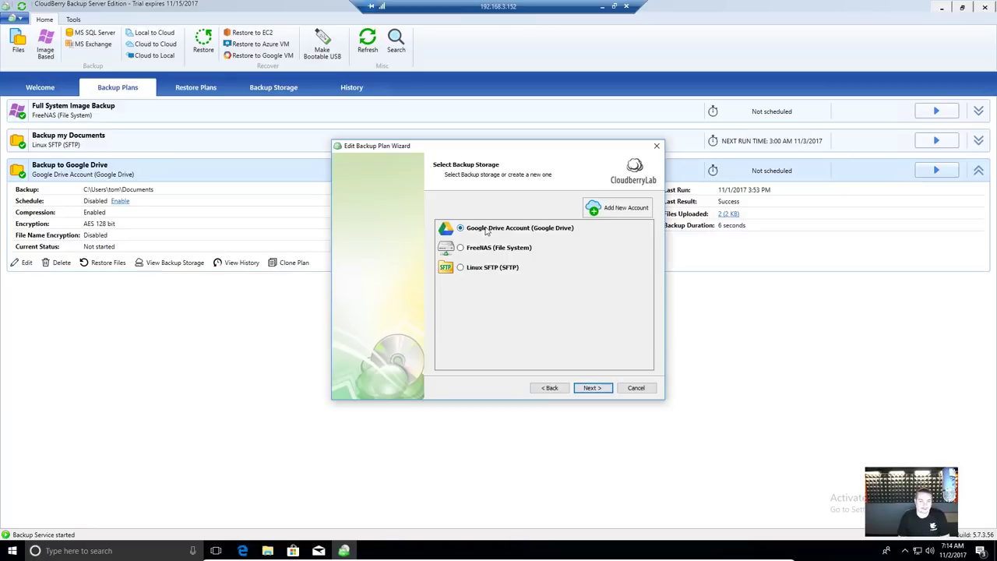
Step: Discard edits to Backup to Google Drive, run the plan now, and view the Welcome overview
{"action": "left_click", "coordinate": [635, 388]}
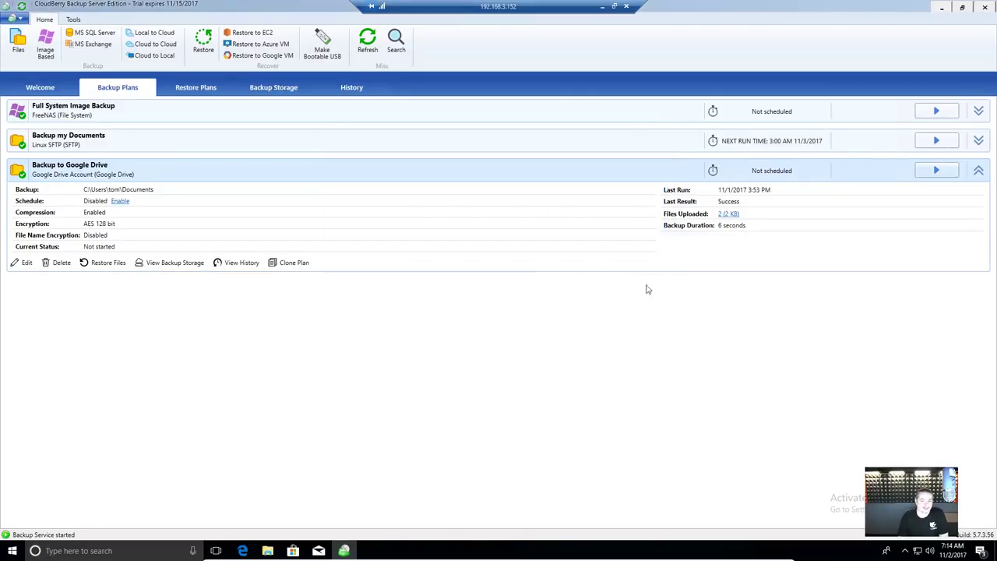
{"action": "left_click", "coordinate": [939, 176]}
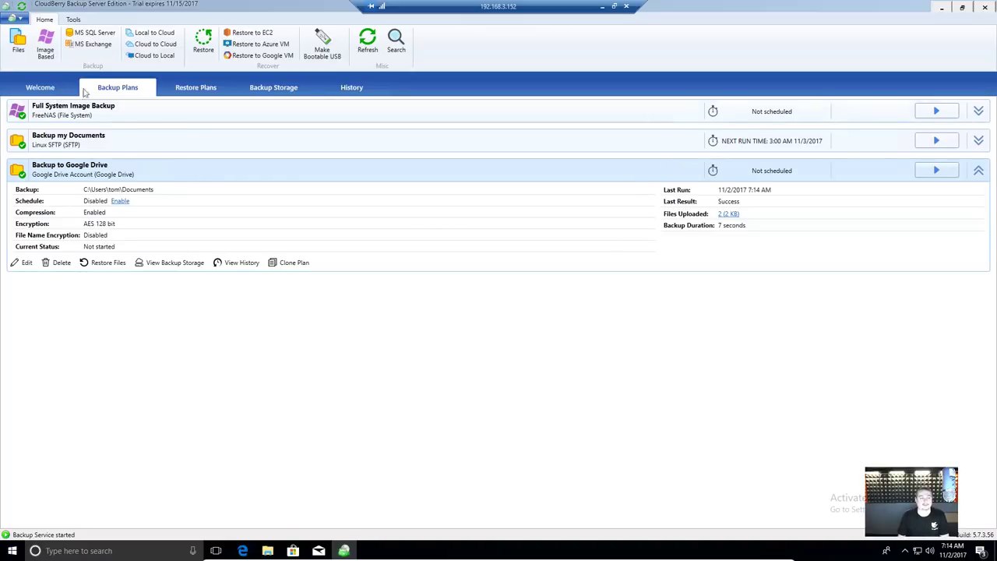
{"action": "left_click", "coordinate": [54, 91]}
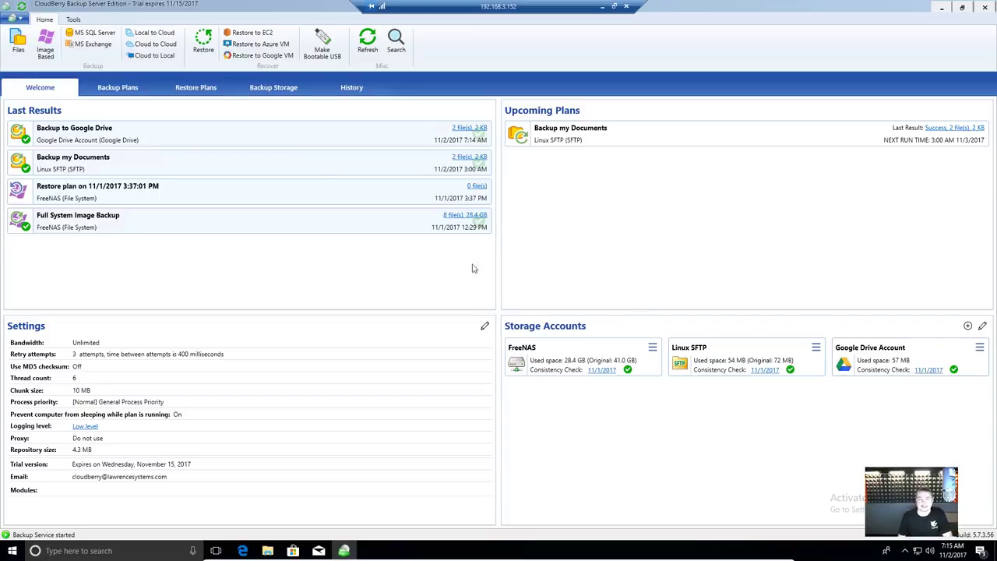
Step: Expand the FreeNAS restore plan on the Restore Plans tab to edit it
{"action": "left_click", "coordinate": [190, 88]}
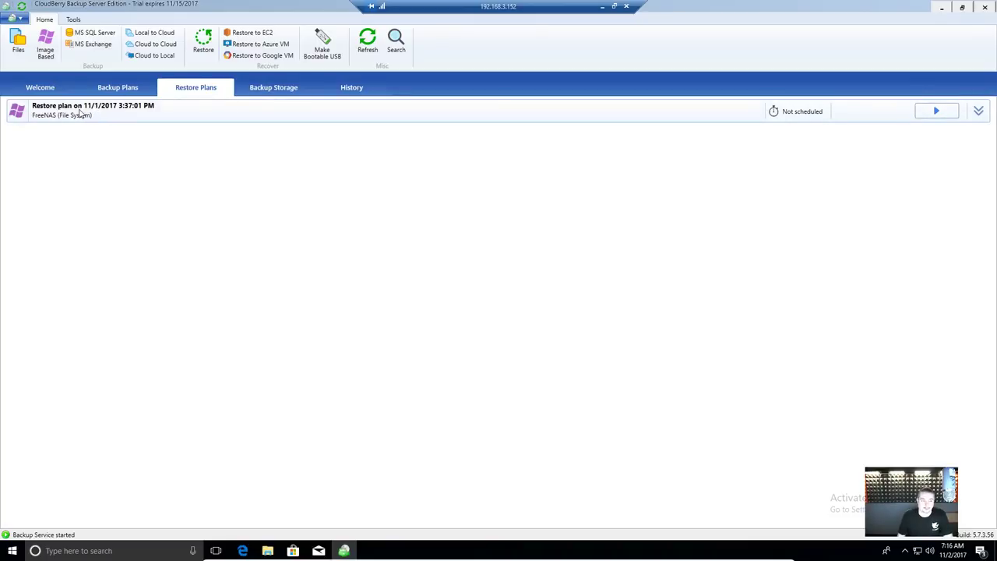
{"action": "left_click", "coordinate": [978, 113]}
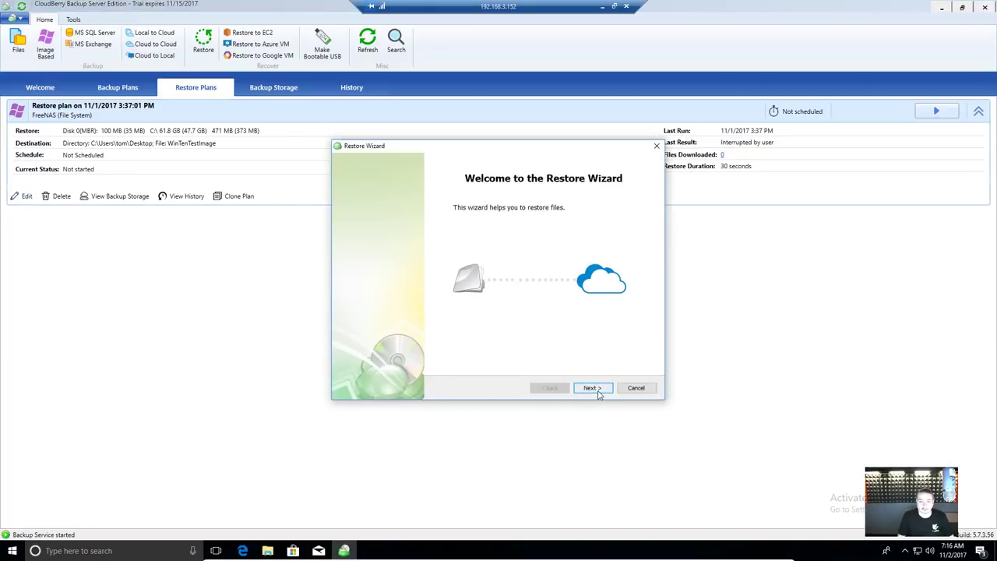
Step: Keep FreeNAS storage, save the restore plan, restore the latest version, and reach Type of Data
{"action": "left_click", "coordinate": [591, 388]}
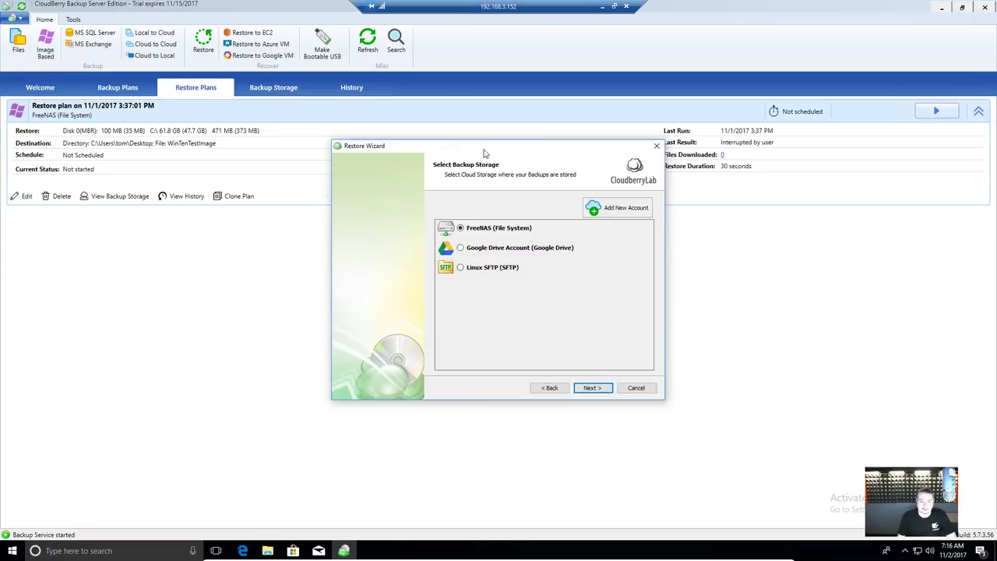
{"action": "left_click", "coordinate": [598, 388]}
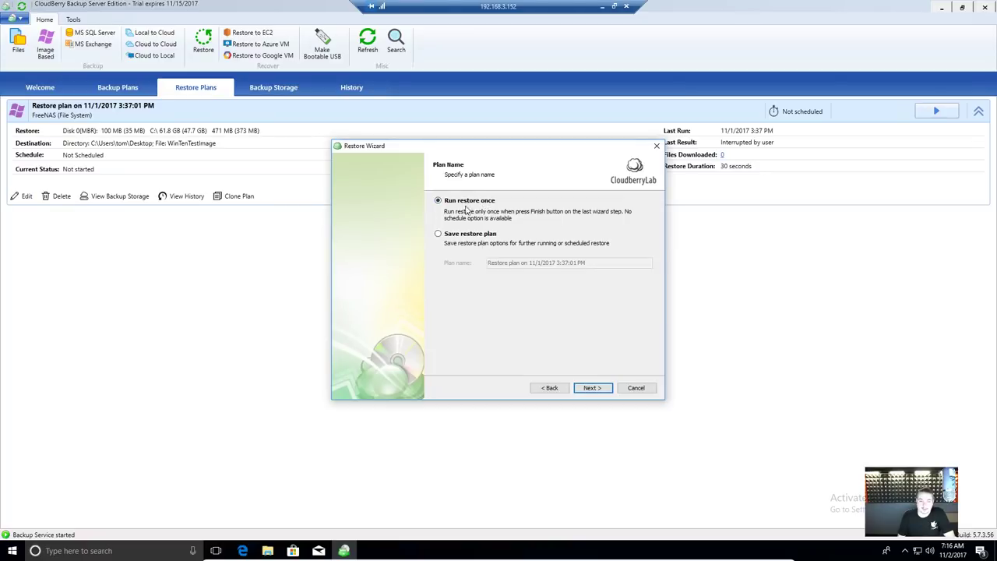
{"action": "left_click", "coordinate": [490, 236]}
{"action": "left_click", "coordinate": [592, 389]}
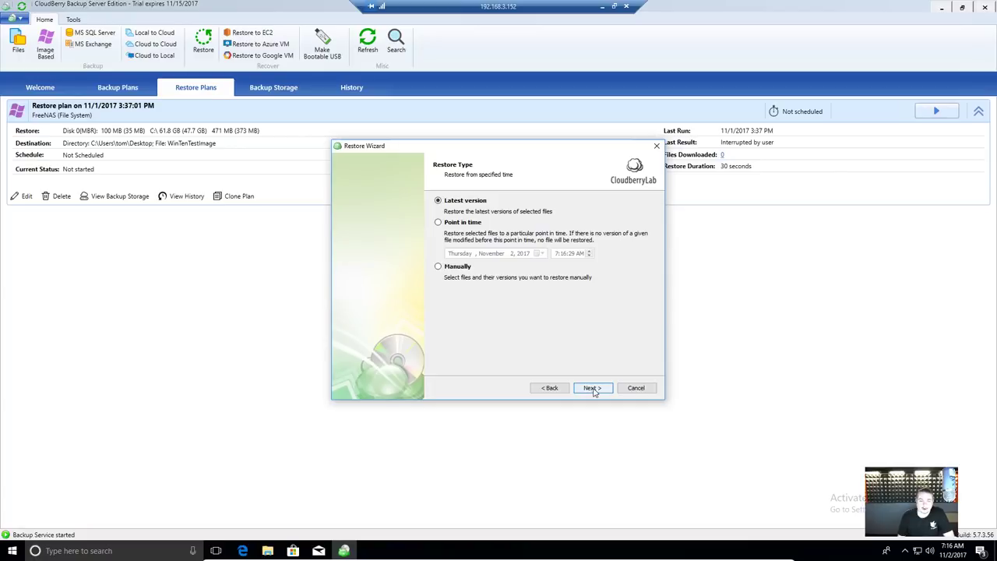
{"action": "left_click", "coordinate": [465, 225]}
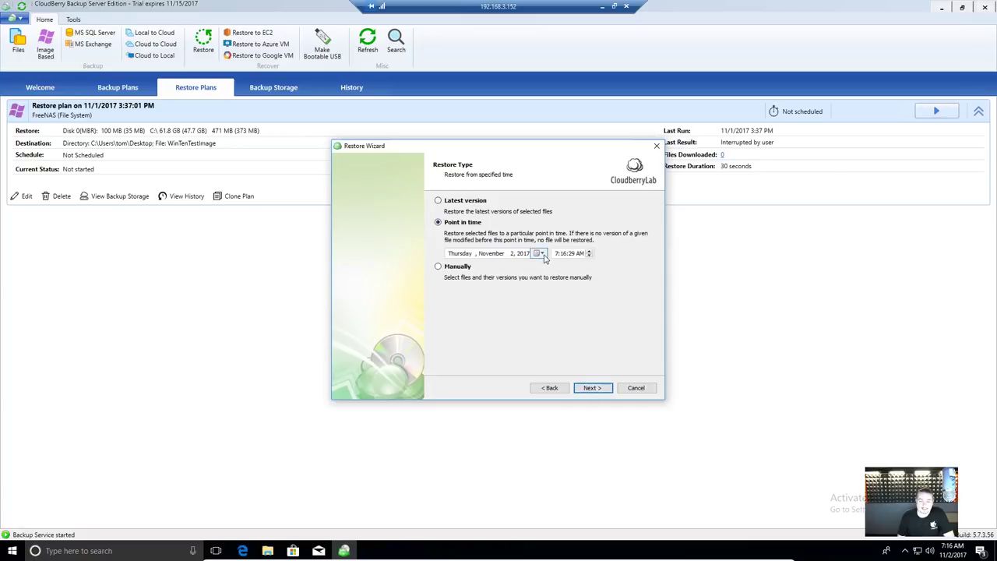
{"action": "left_click", "coordinate": [539, 254]}
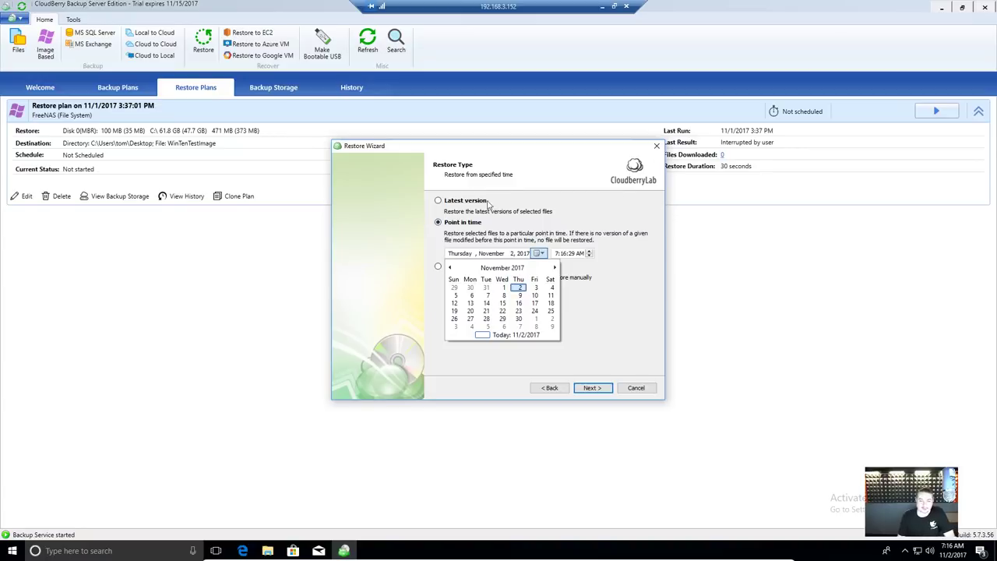
{"action": "left_click", "coordinate": [486, 204]}
{"action": "left_click", "coordinate": [478, 205]}
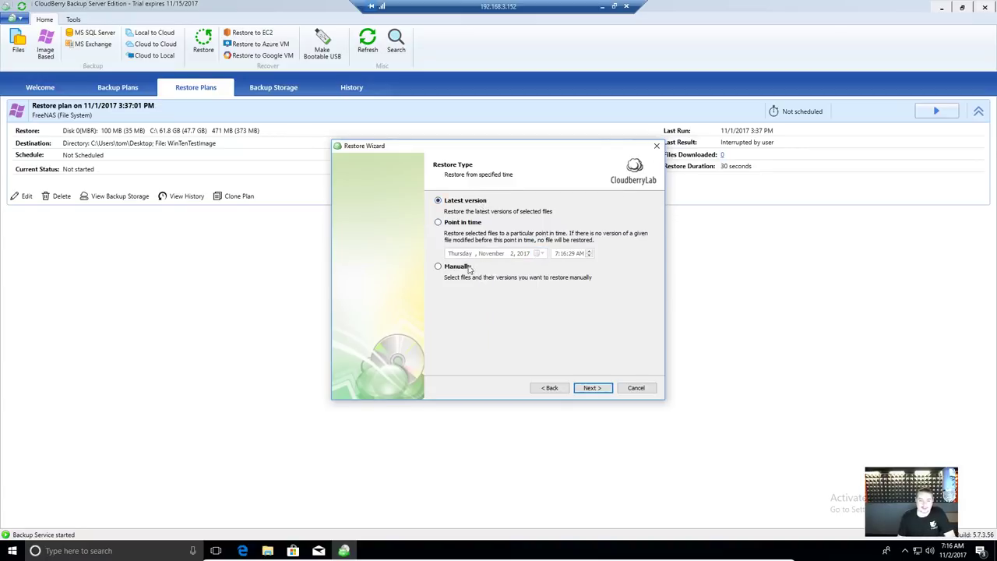
{"action": "left_click", "coordinate": [591, 389]}
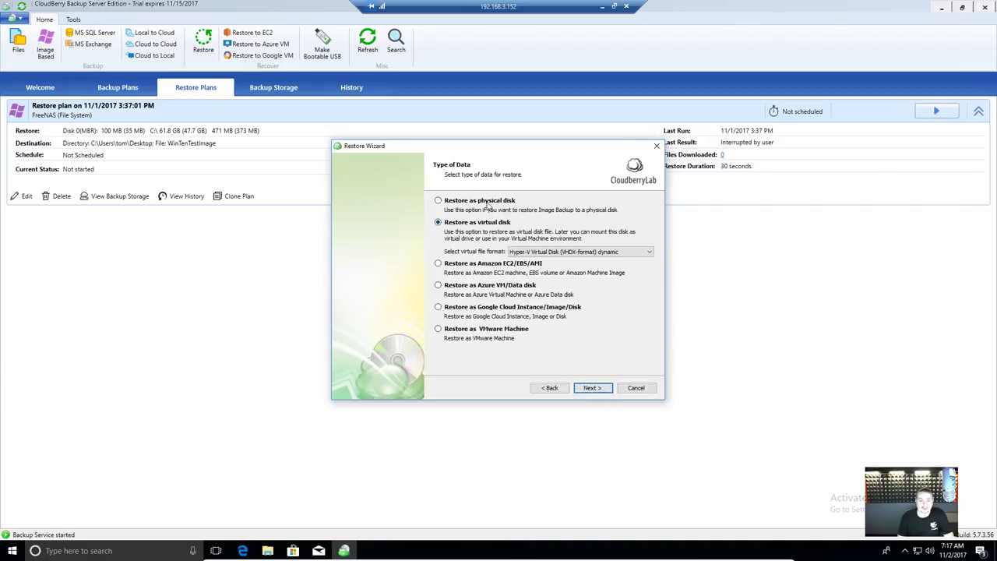
Step: Compare the restore types: physical disk, virtual disk, Amazon EC2, Azure, Google Cloud and VMware
{"action": "left_click", "coordinate": [484, 204]}
{"action": "left_click", "coordinate": [491, 224]}
{"action": "left_click", "coordinate": [547, 253]}
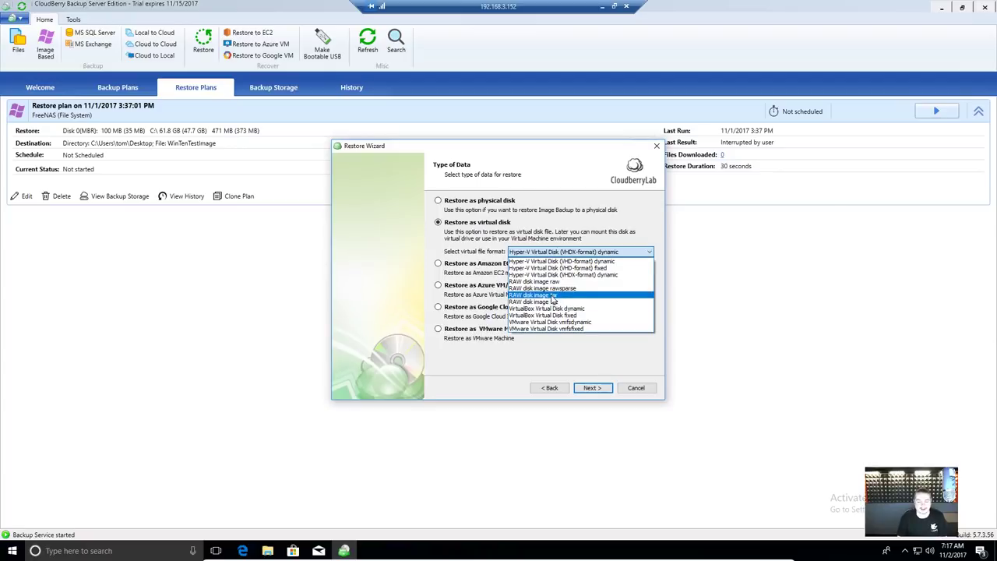
{"action": "left_click", "coordinate": [568, 156]}
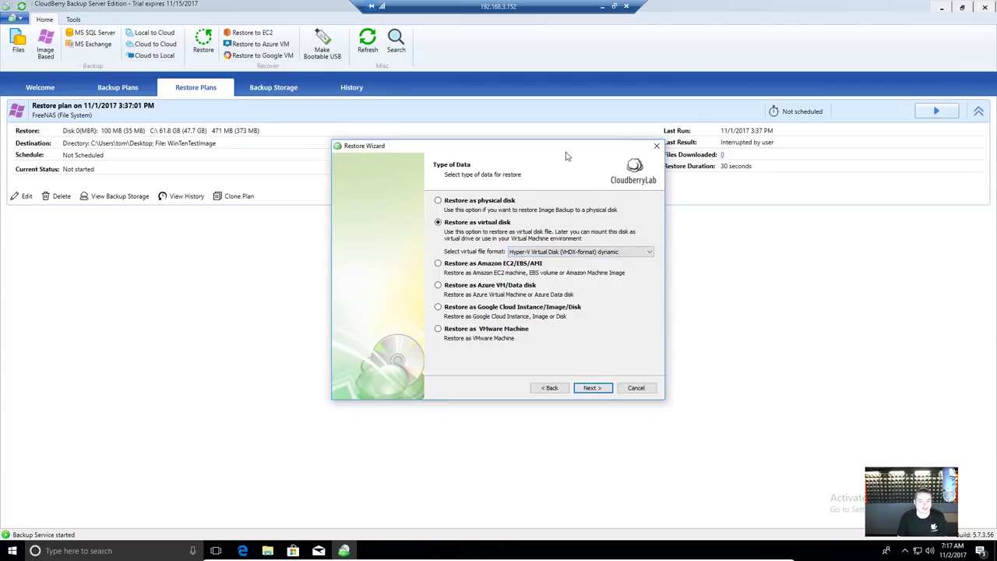
{"action": "left_click", "coordinate": [483, 264]}
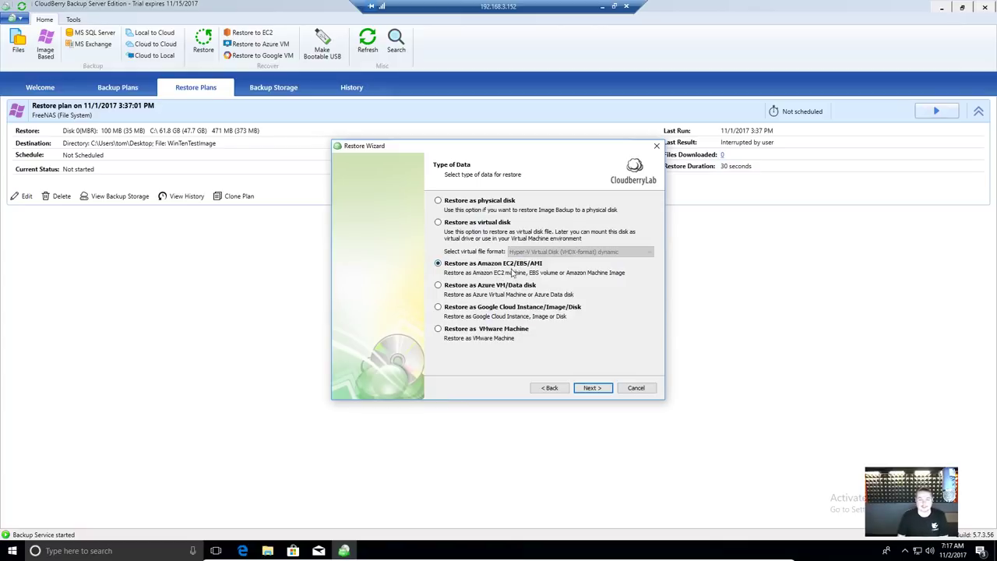
{"action": "left_click", "coordinate": [496, 287]}
{"action": "left_click", "coordinate": [506, 314]}
{"action": "left_click", "coordinate": [456, 331]}
Step: Restore as a virtual disk in VirtualBox Virtual Disk format and continue to Select Partitions
{"action": "left_click", "coordinate": [464, 224]}
{"action": "left_click", "coordinate": [634, 252]}
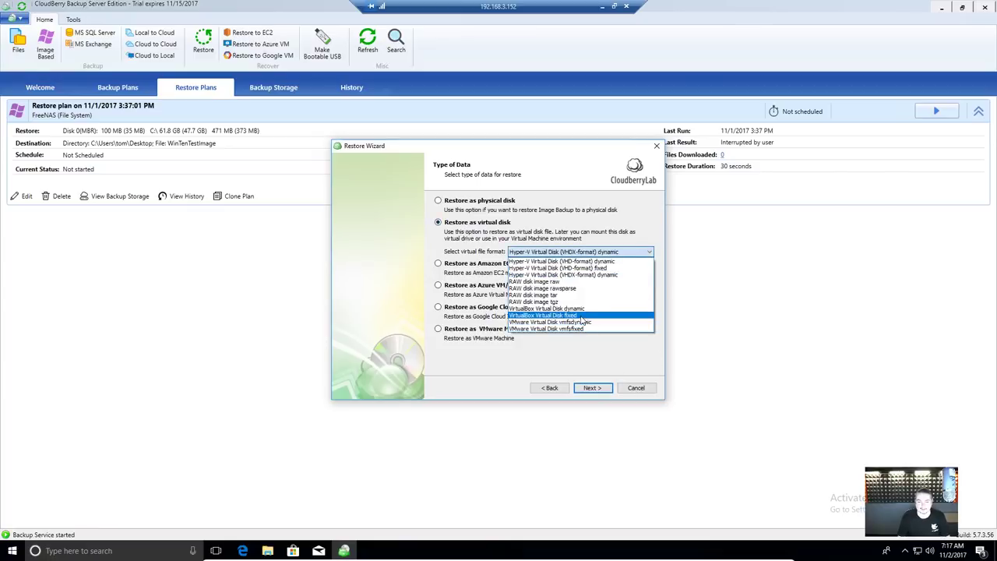
{"action": "left_click", "coordinate": [581, 316]}
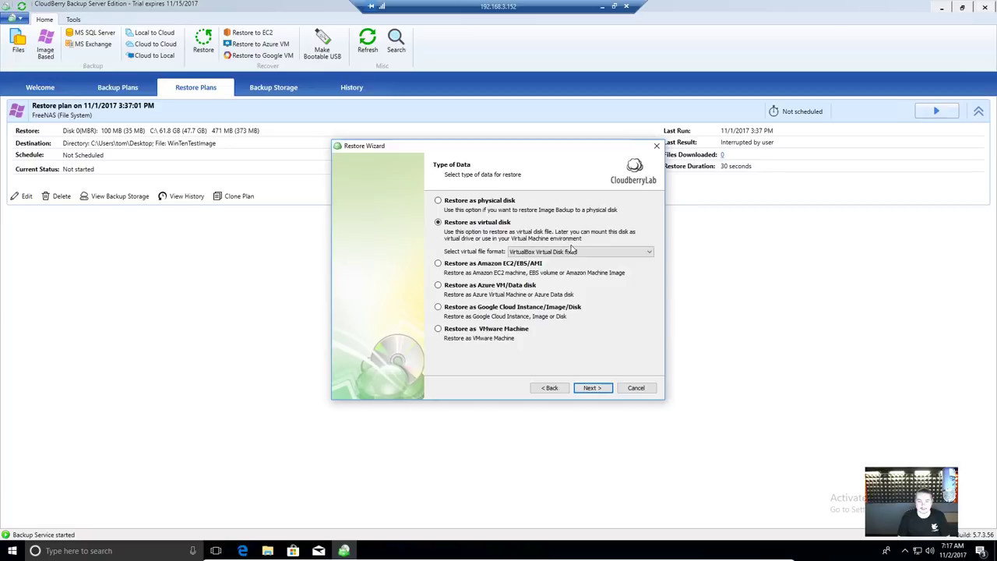
{"action": "left_click", "coordinate": [573, 251]}
{"action": "left_click", "coordinate": [614, 393]}
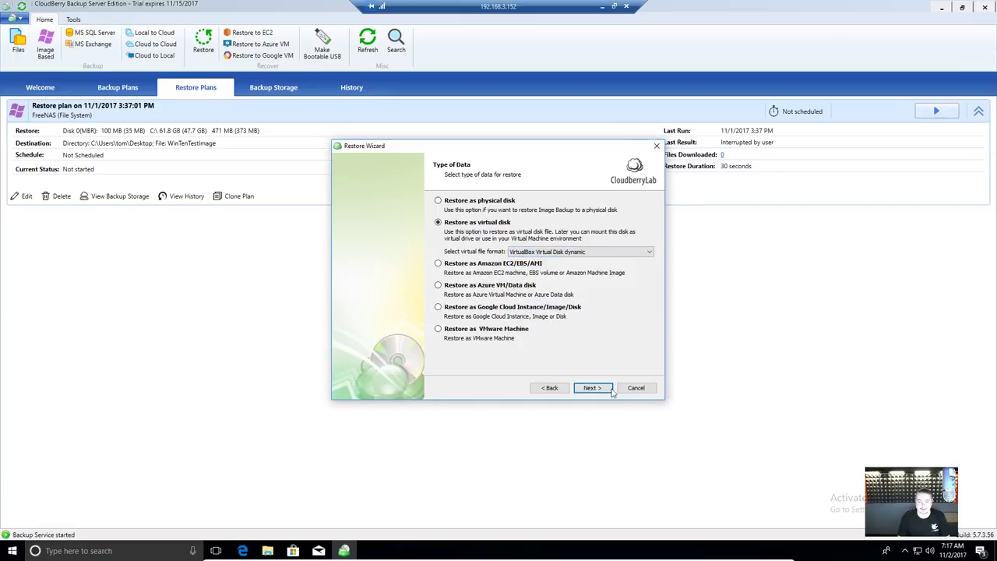
{"action": "left_click", "coordinate": [604, 392]}
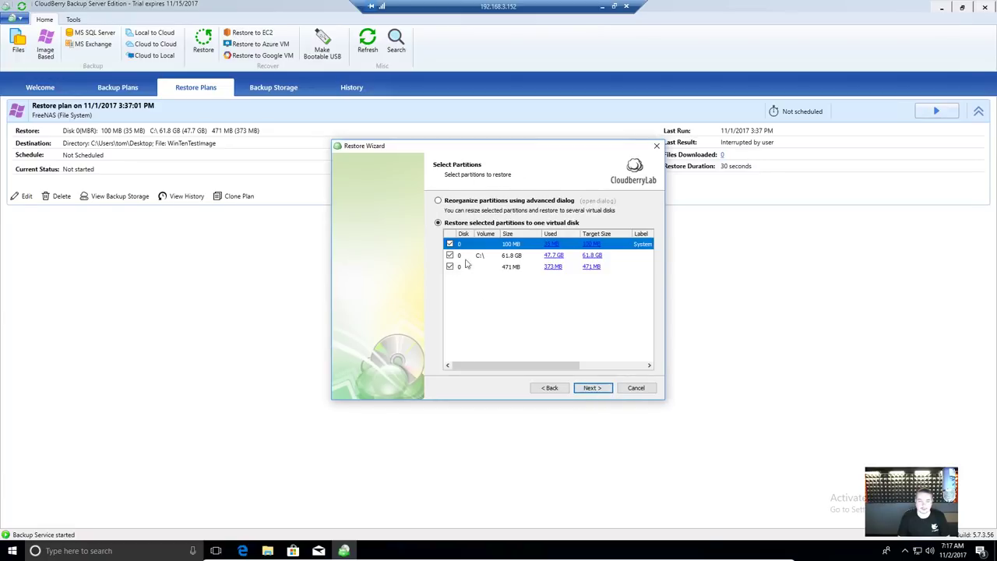
Step: Accept all partitions, the WinTenTestImage destination, network share check and decryption password
{"action": "left_click", "coordinate": [601, 393]}
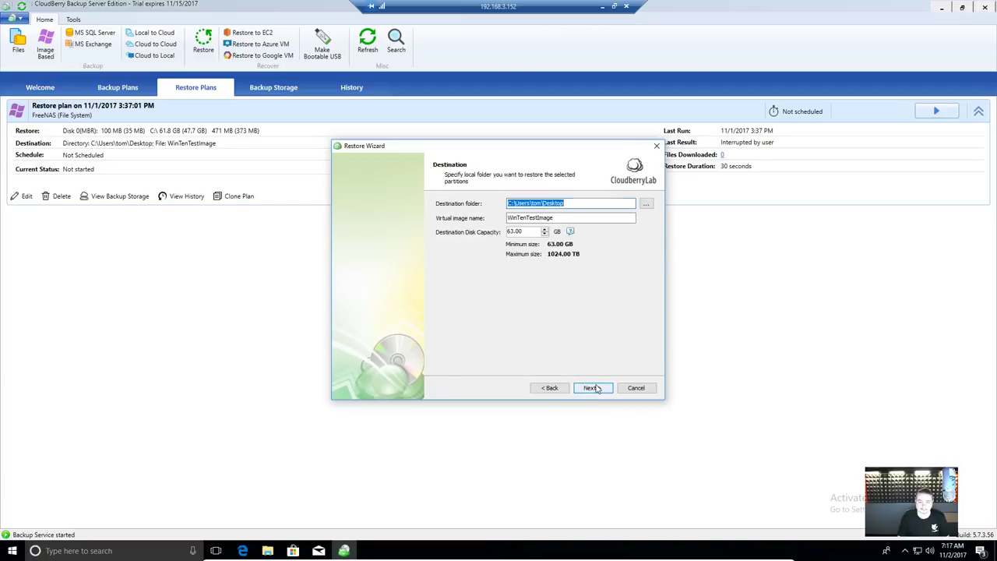
{"action": "left_click", "coordinate": [579, 215]}
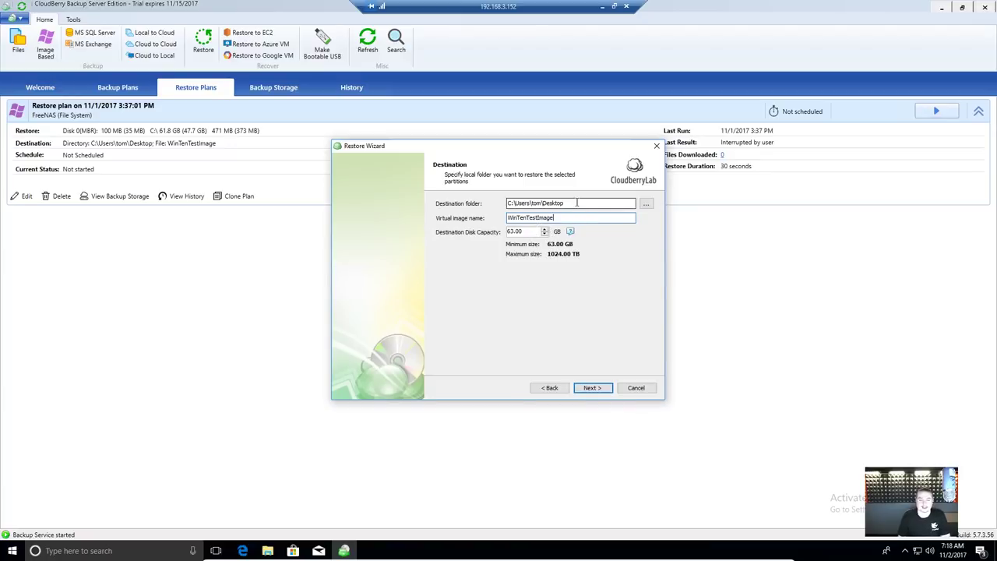
{"action": "left_click", "coordinate": [594, 388]}
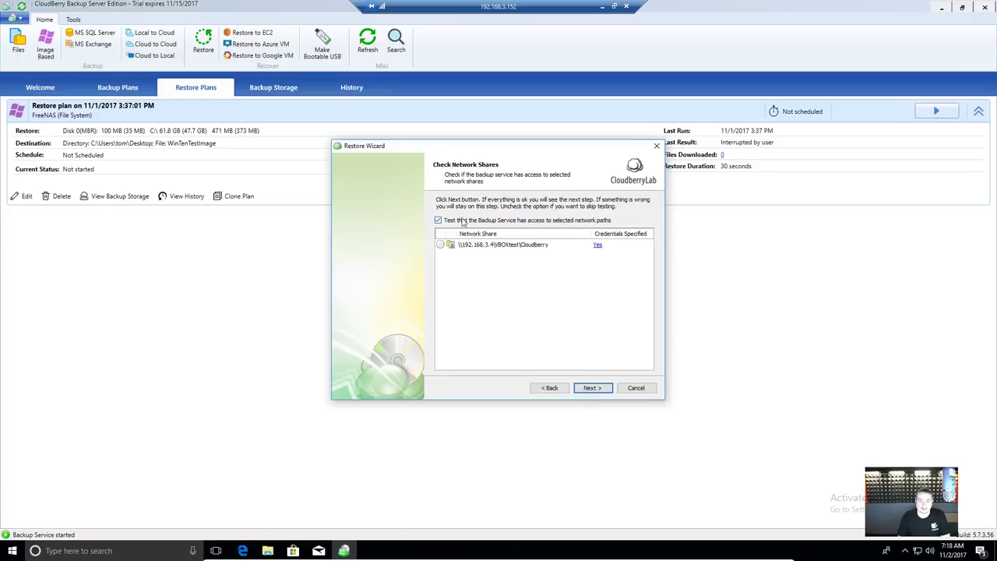
{"action": "left_click", "coordinate": [594, 388]}
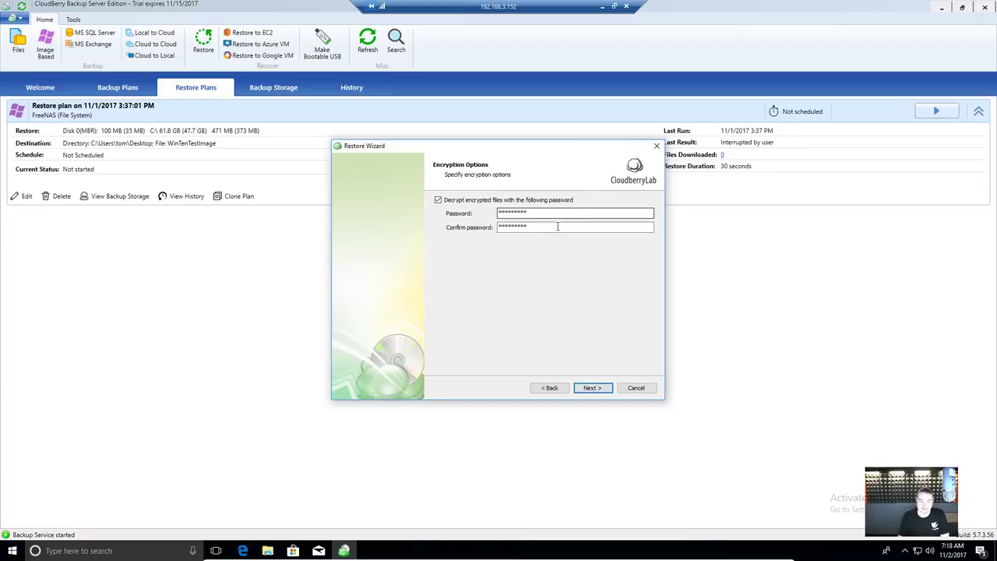
{"action": "left_click", "coordinate": [595, 388]}
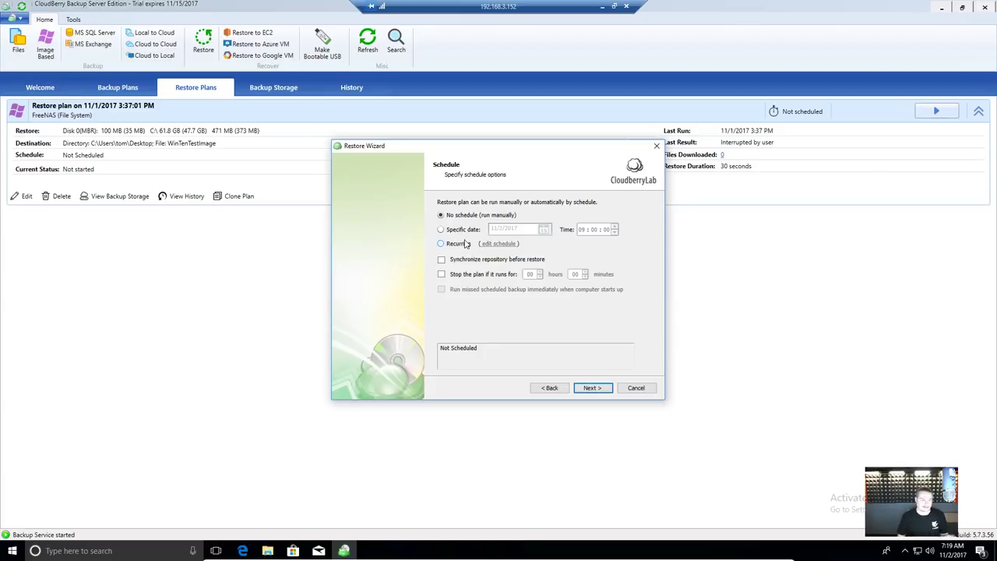
Step: Keep no schedule and default notifications, create the VirtualBox restore plan, and finish
{"action": "left_click_drag", "start_coordinate": [556, 147], "coordinate": [519, 128]}
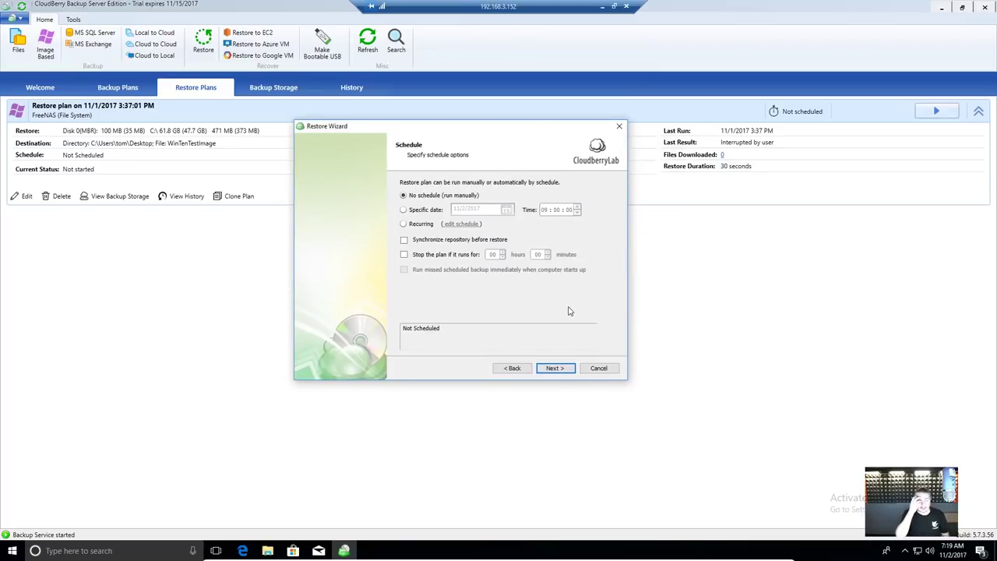
{"action": "left_click", "coordinate": [556, 369]}
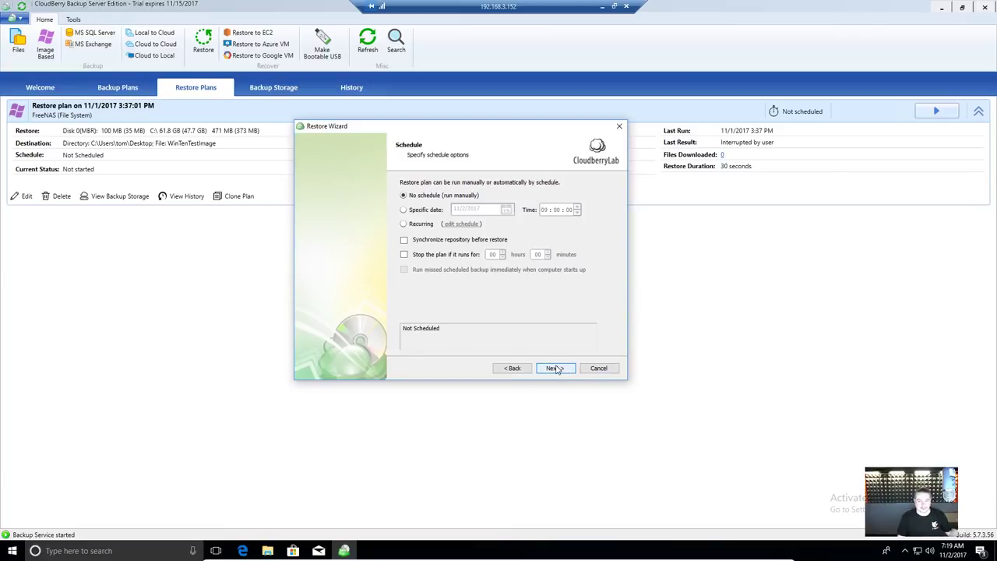
{"action": "left_click", "coordinate": [557, 371]}
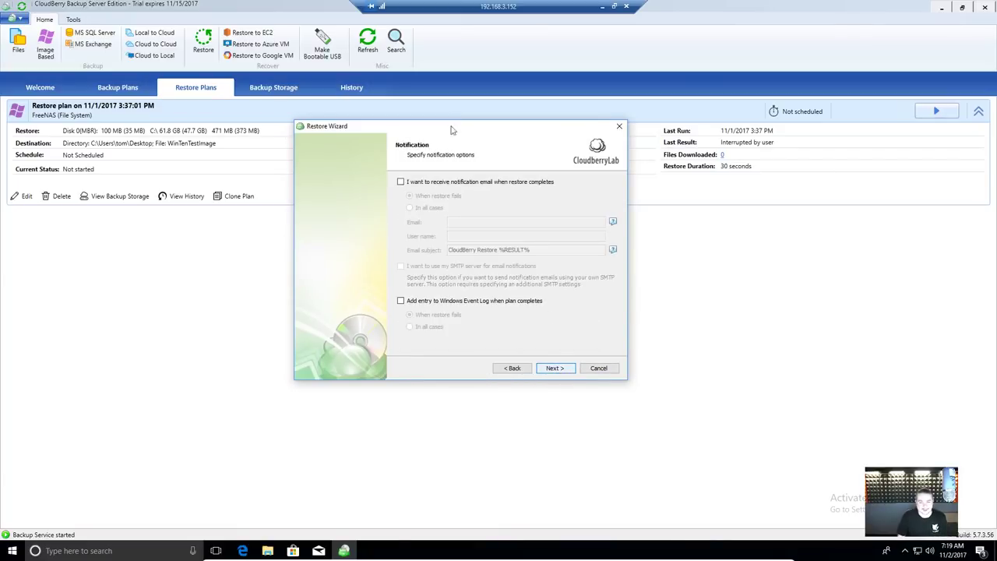
{"action": "left_click", "coordinate": [553, 371]}
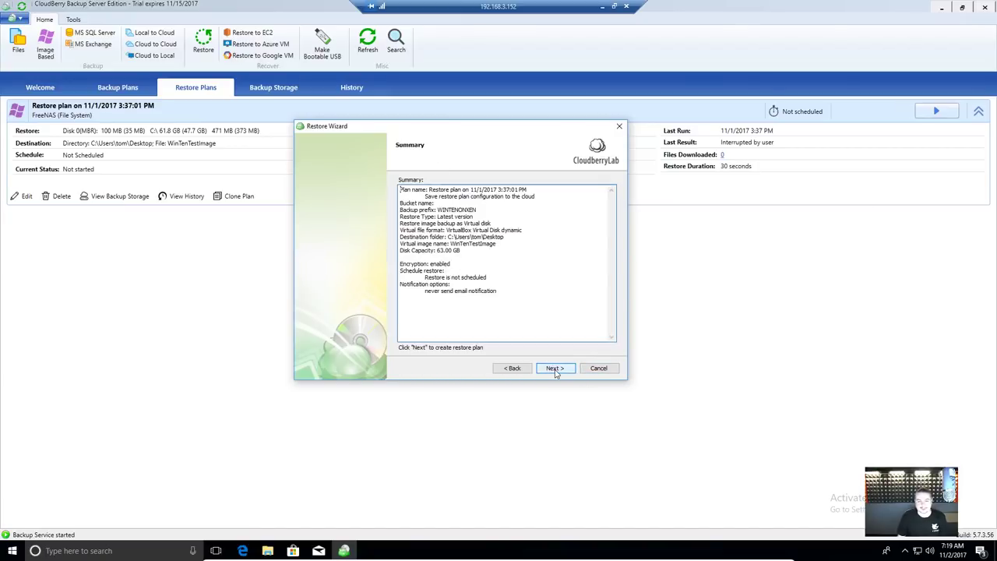
{"action": "left_click", "coordinate": [554, 369]}
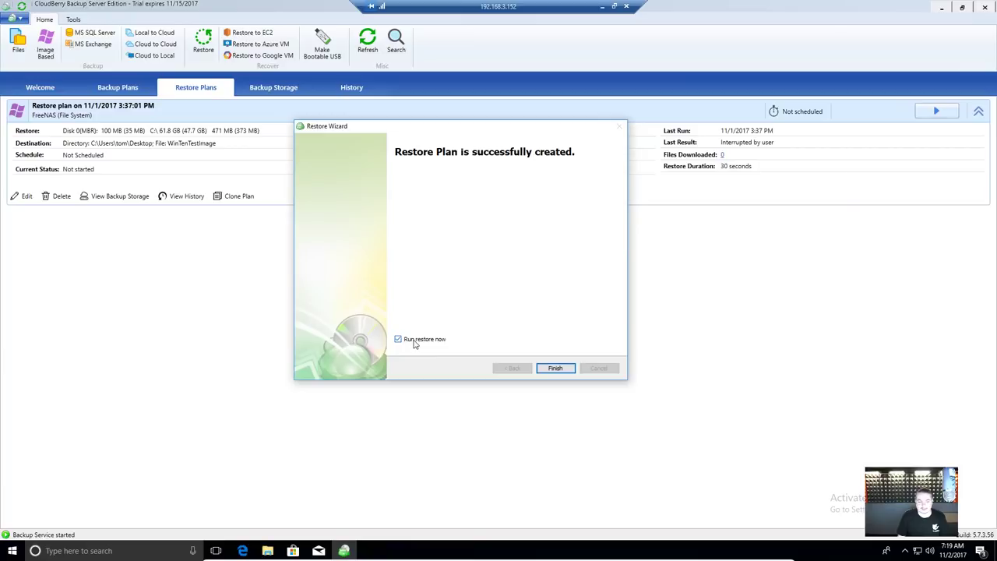
{"action": "left_click", "coordinate": [555, 369]}
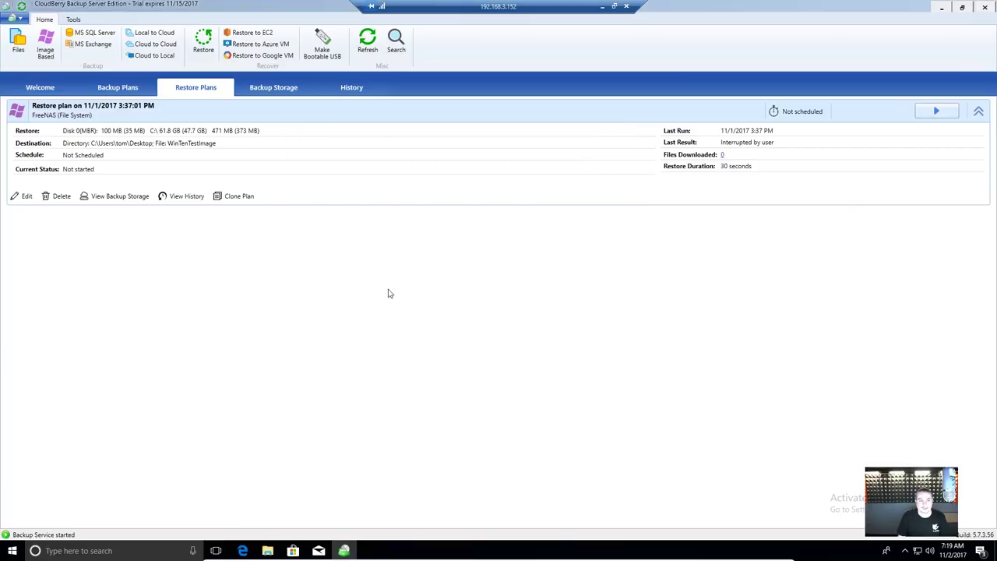
Step: Start a new restore from Google Drive, keeping the default plan name and choosing files manually
{"action": "left_click", "coordinate": [205, 49]}
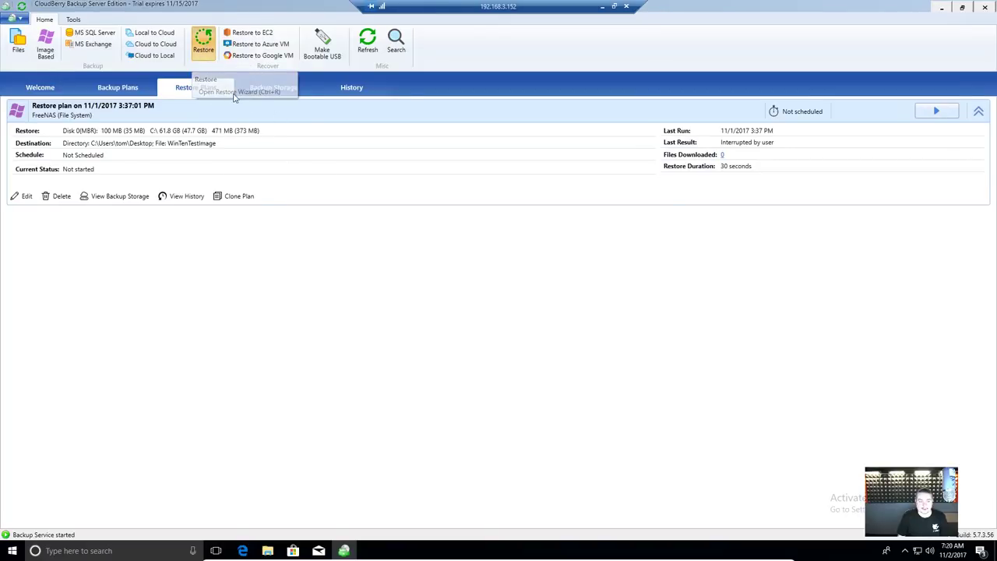
{"action": "left_click", "coordinate": [590, 387]}
{"action": "left_click", "coordinate": [493, 250]}
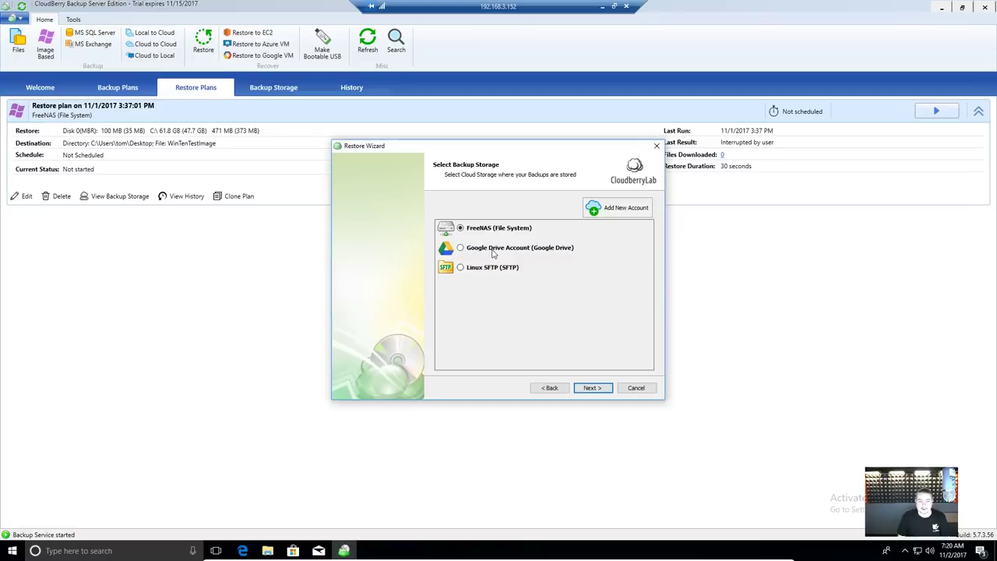
{"action": "left_click", "coordinate": [605, 388]}
{"action": "left_click", "coordinate": [592, 387]}
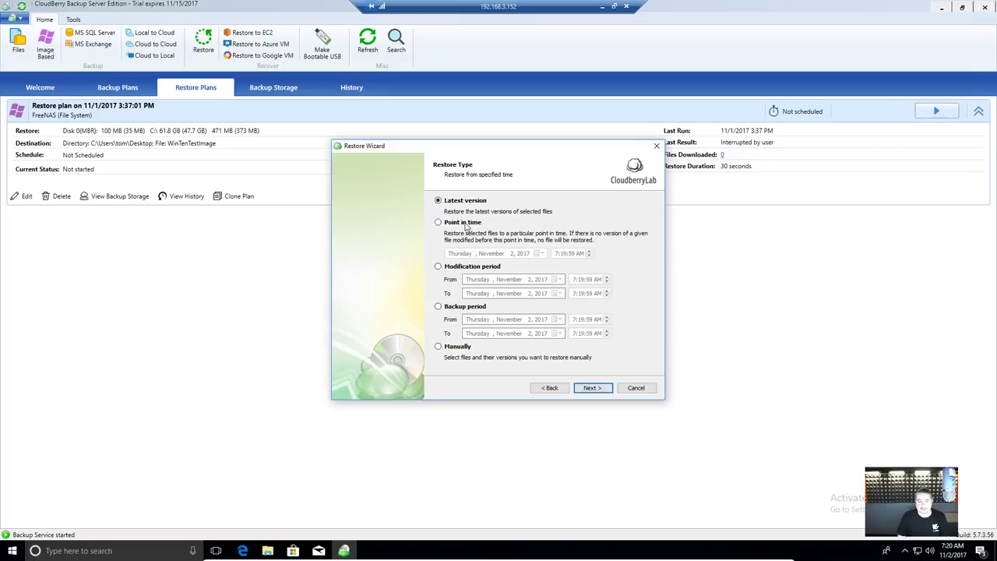
{"action": "left_click", "coordinate": [479, 267]}
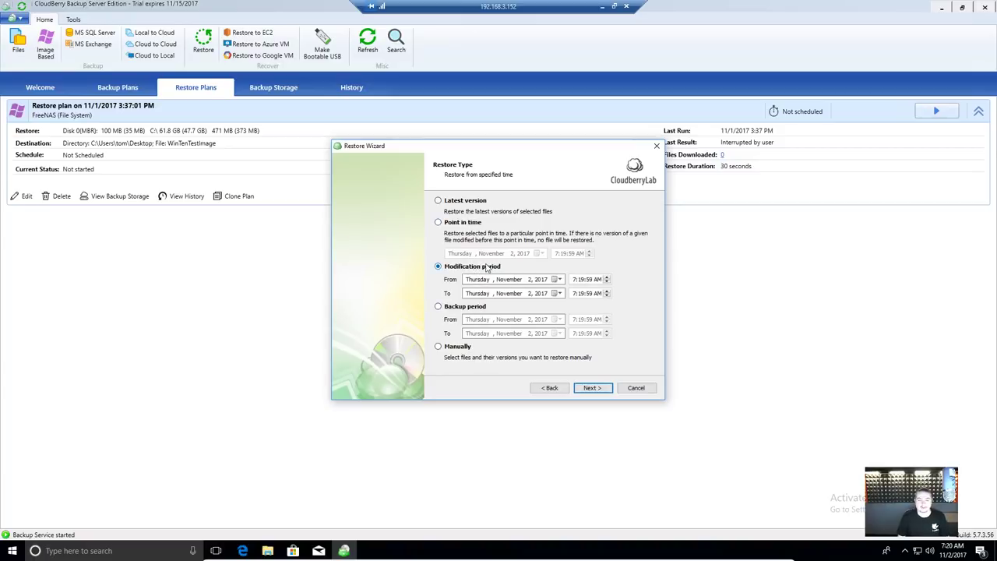
{"action": "left_click", "coordinate": [470, 350]}
{"action": "left_click", "coordinate": [597, 388]}
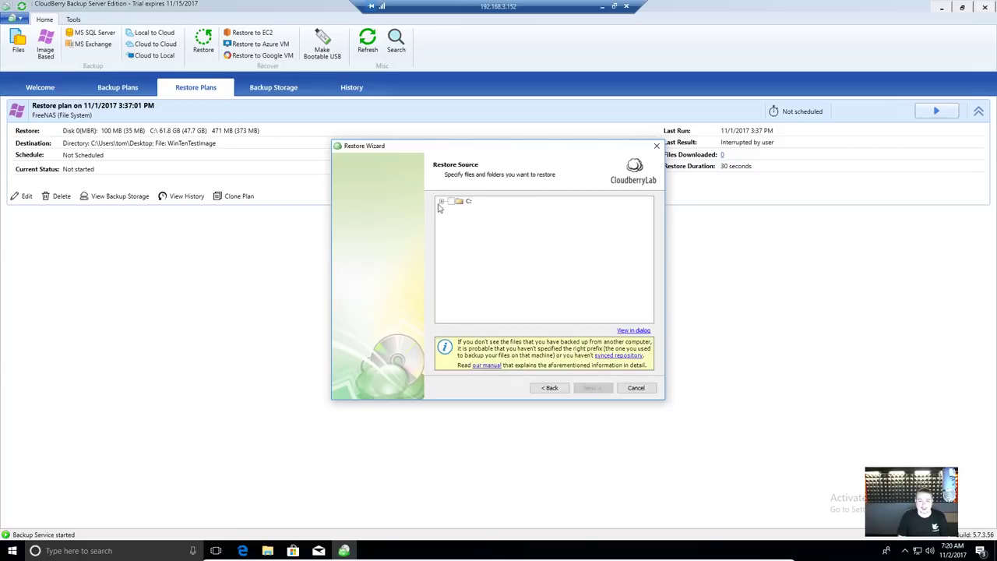
Step: Select the whole C:\test folder and restore it to its original location
{"action": "left_click", "coordinate": [442, 203]}
{"action": "left_click", "coordinate": [451, 209]}
{"action": "left_click", "coordinate": [460, 210]}
{"action": "left_click", "coordinate": [600, 389]}
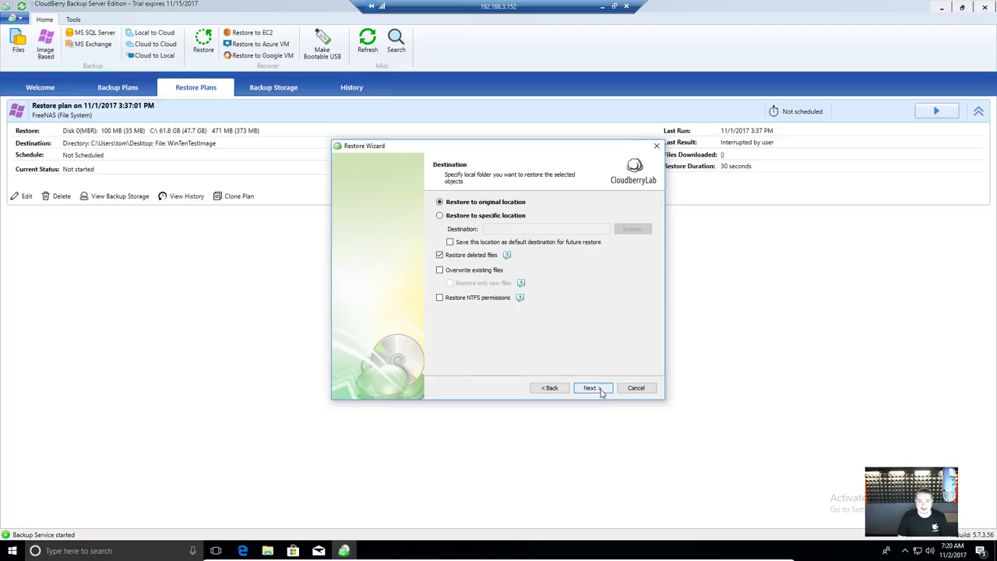
{"action": "left_click", "coordinate": [502, 216]}
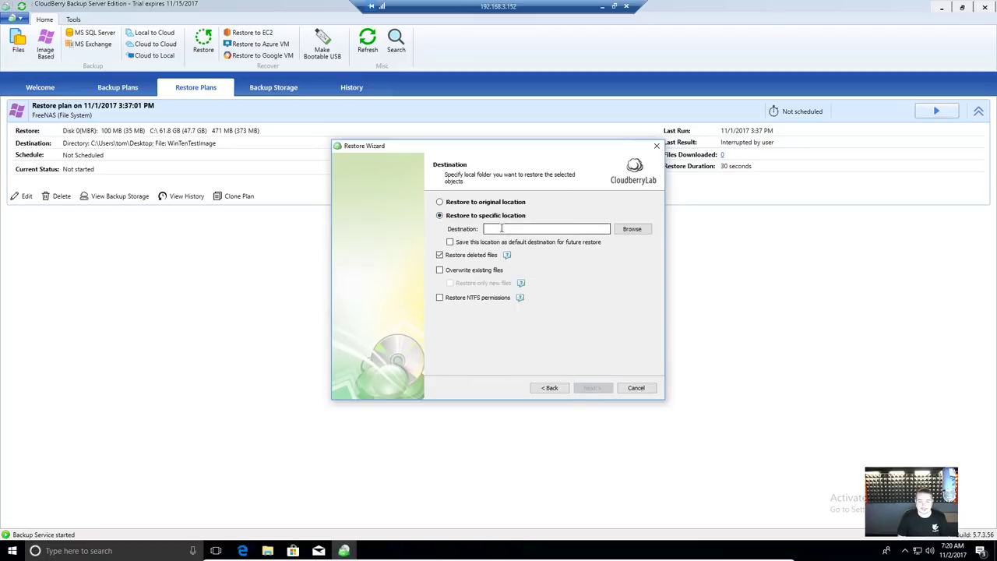
{"action": "left_click", "coordinate": [471, 201]}
{"action": "left_click", "coordinate": [592, 388]}
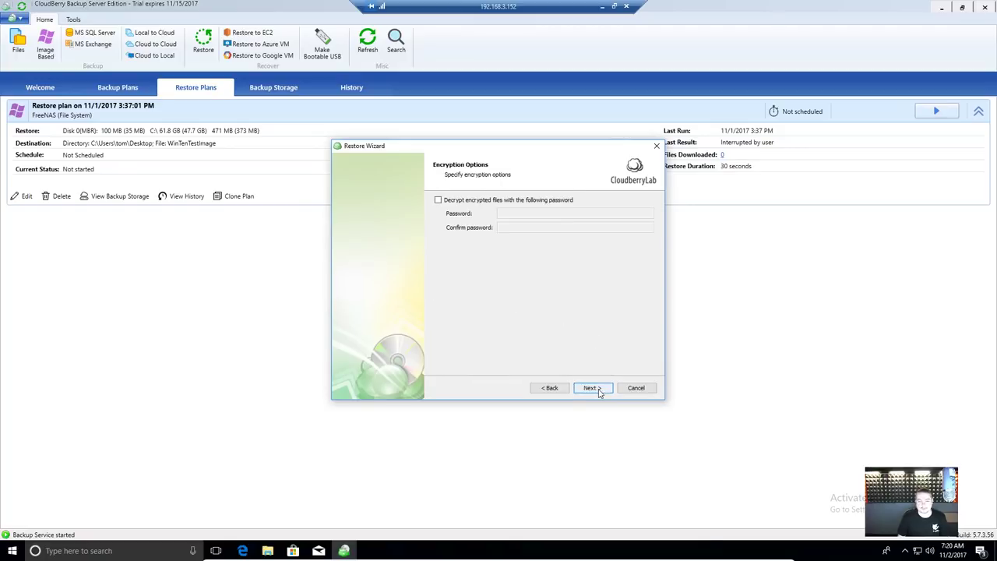
Step: Enable decryption with the password, turn off notification emails, and proceed through the Summary
{"action": "left_click", "coordinate": [492, 200]}
{"action": "left_click", "coordinate": [507, 217]}
{"action": "type", "text": "*****"}
{"action": "key", "text": "Tab"}
{"action": "type", "text": "*********"}
{"action": "left_click", "coordinate": [599, 391]}
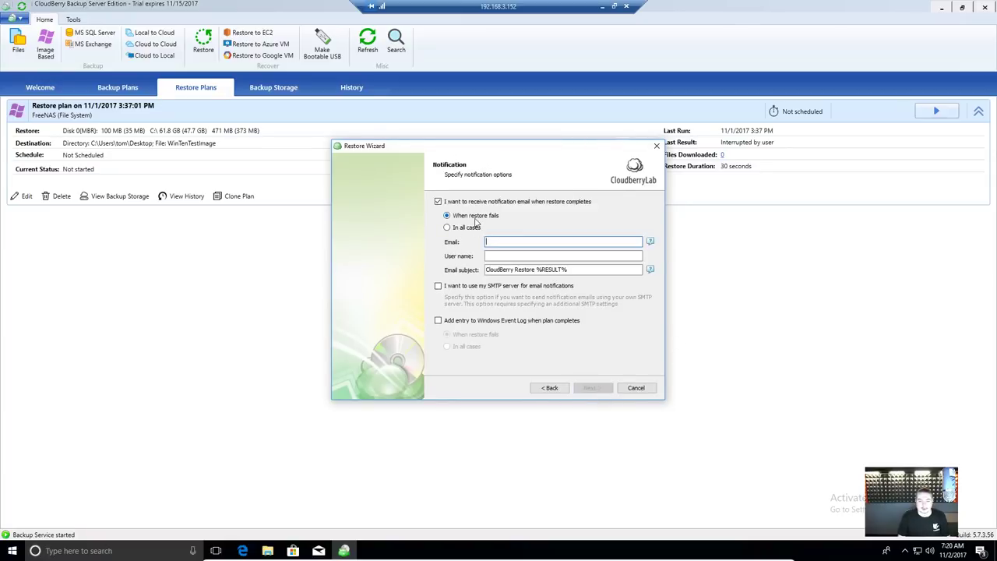
{"action": "left_click", "coordinate": [468, 204]}
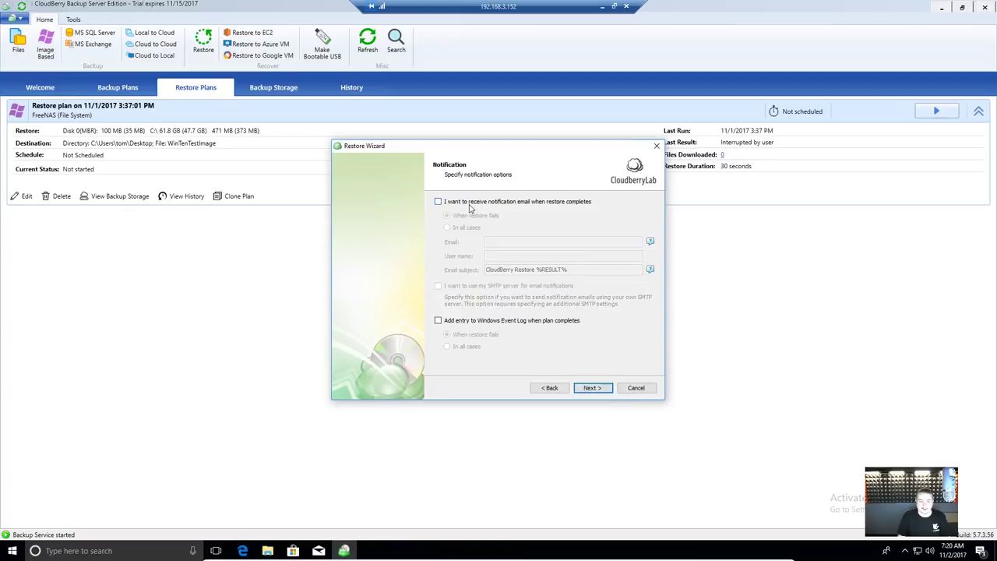
{"action": "left_click", "coordinate": [600, 387]}
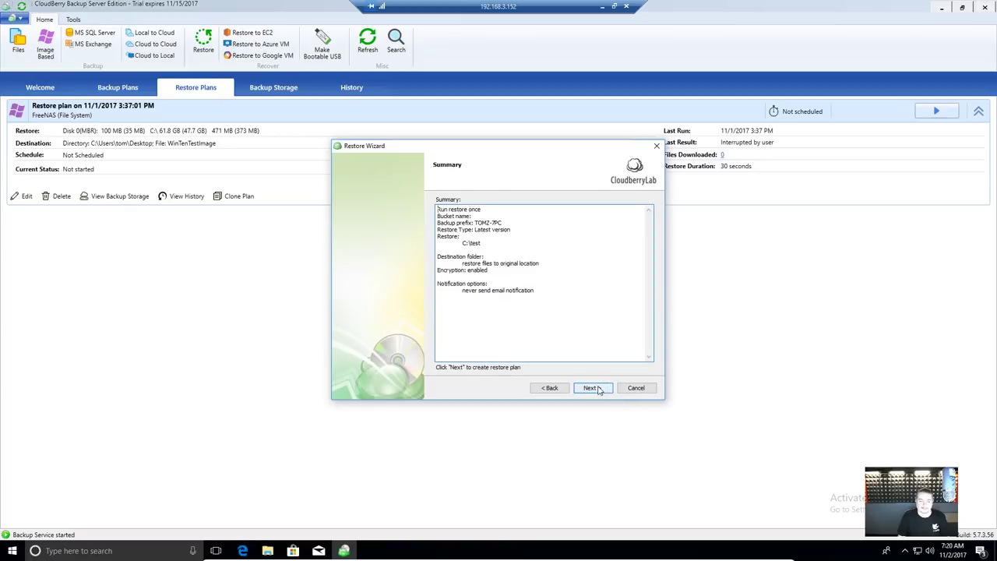
{"action": "left_click", "coordinate": [592, 388]}
Step: Finish the wizard so the Google Drive restore runs immediately, then stop it
{"action": "left_click", "coordinate": [592, 387]}
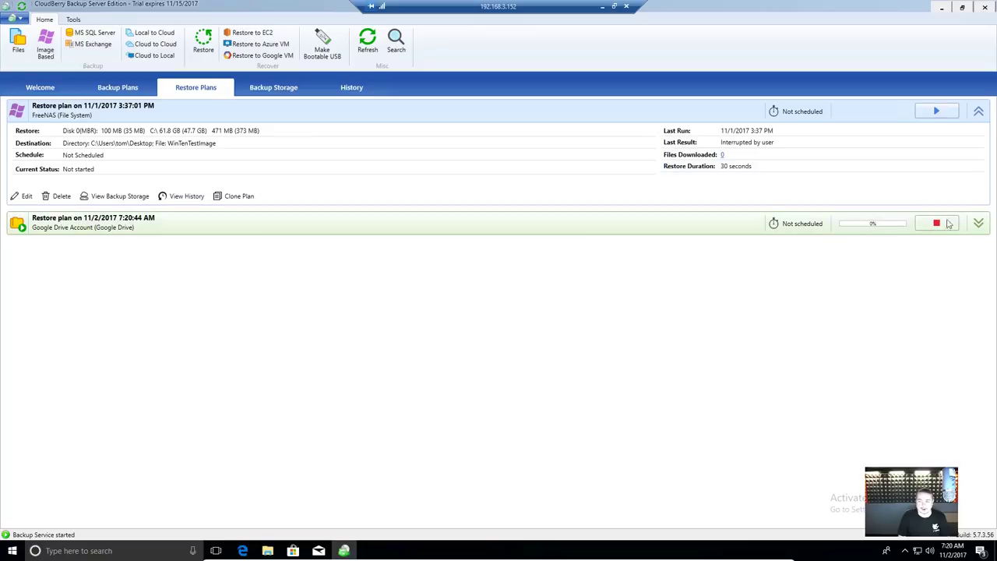
{"action": "left_click", "coordinate": [939, 223]}
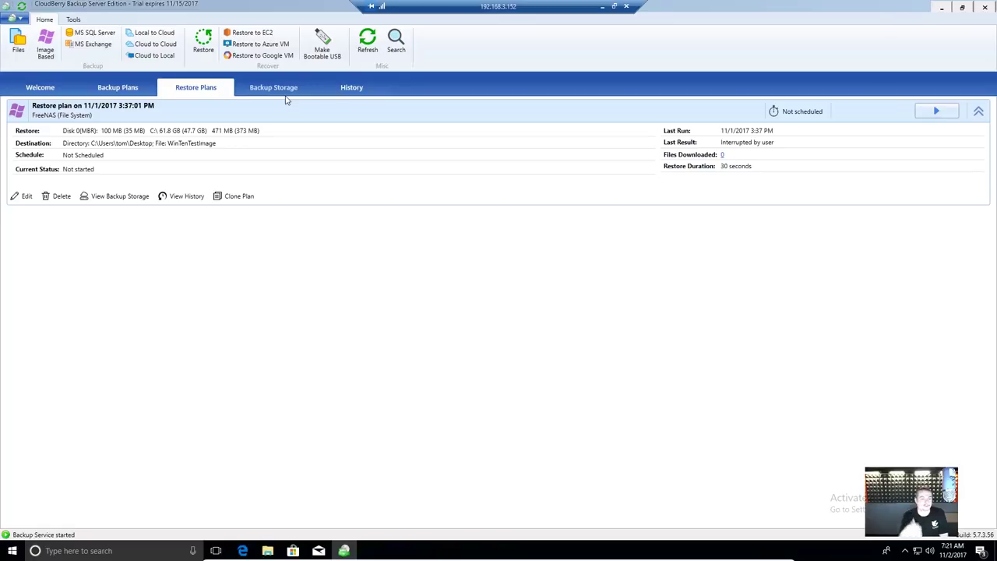
{"action": "left_click", "coordinate": [352, 88]}
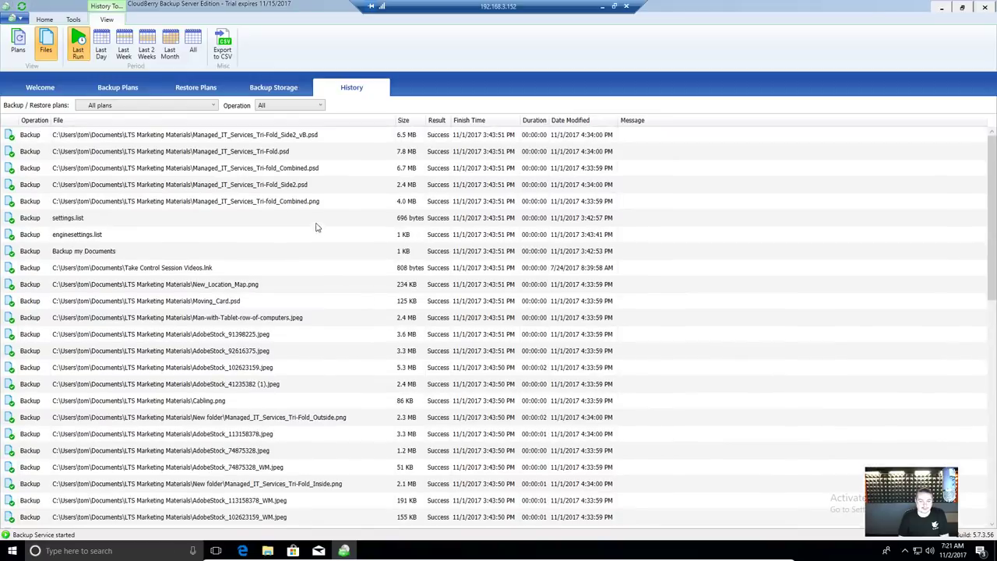
Step: Scroll the history and inspect the failed enginesettings.list and a successful backup entry
{"action": "scroll", "coordinate": [316, 234], "scroll_direction": "down", "scroll_amount": 5}
{"action": "left_click", "coordinate": [295, 304]}
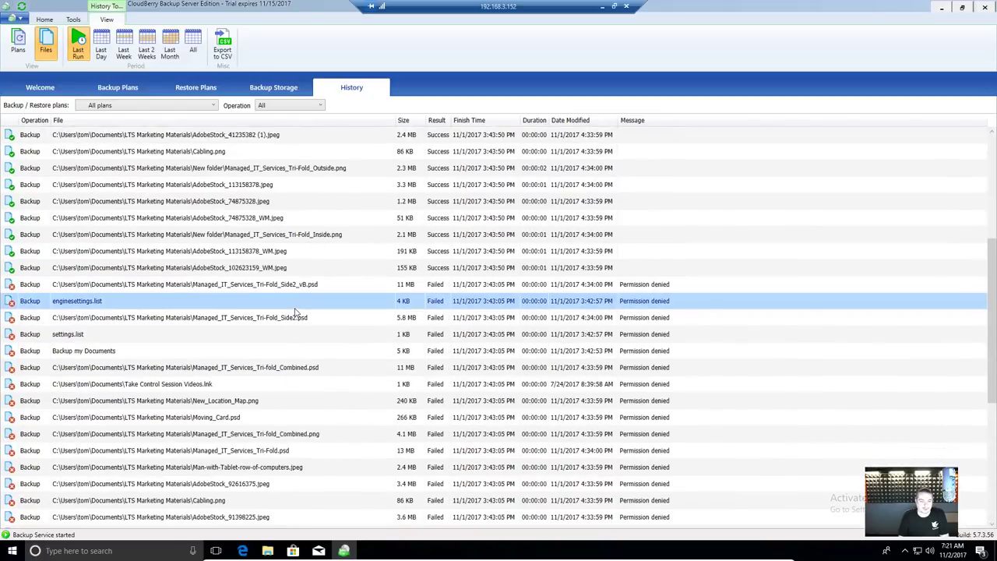
{"action": "left_click", "coordinate": [316, 287]}
{"action": "scroll", "coordinate": [314, 291], "scroll_direction": "down", "scroll_amount": 6}
{"action": "scroll", "coordinate": [316, 303], "scroll_direction": "up", "scroll_amount": 10}
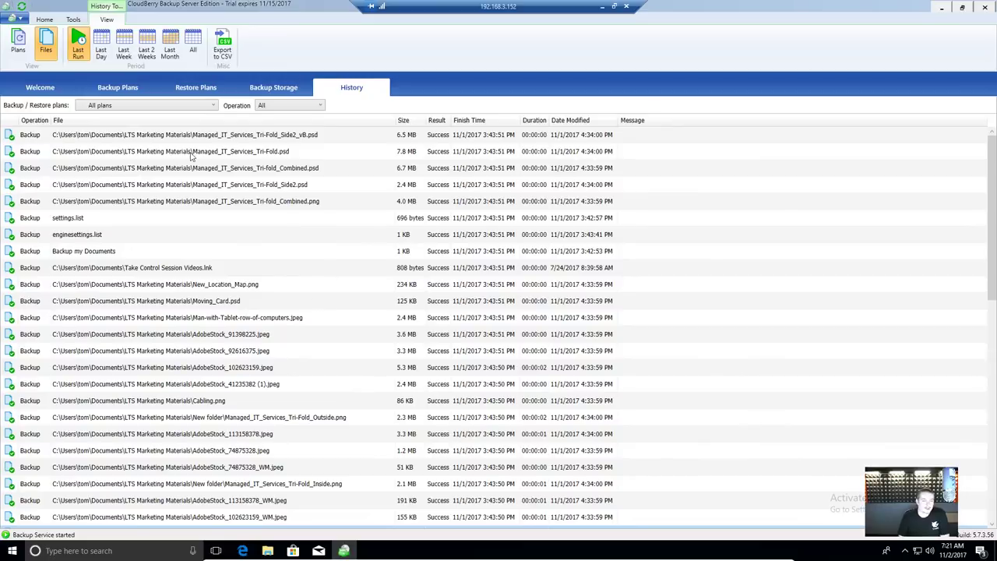
{"action": "left_click", "coordinate": [211, 134]}
Step: Filter history by several plans, then show only Failed operations for All plans
{"action": "left_click", "coordinate": [209, 105]}
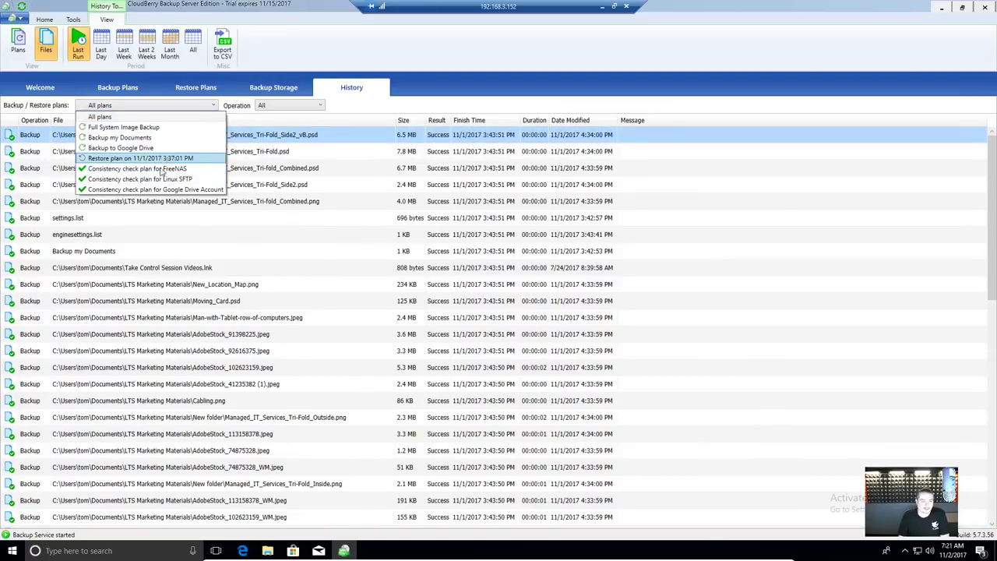
{"action": "left_click", "coordinate": [155, 168]}
{"action": "left_click", "coordinate": [192, 106]}
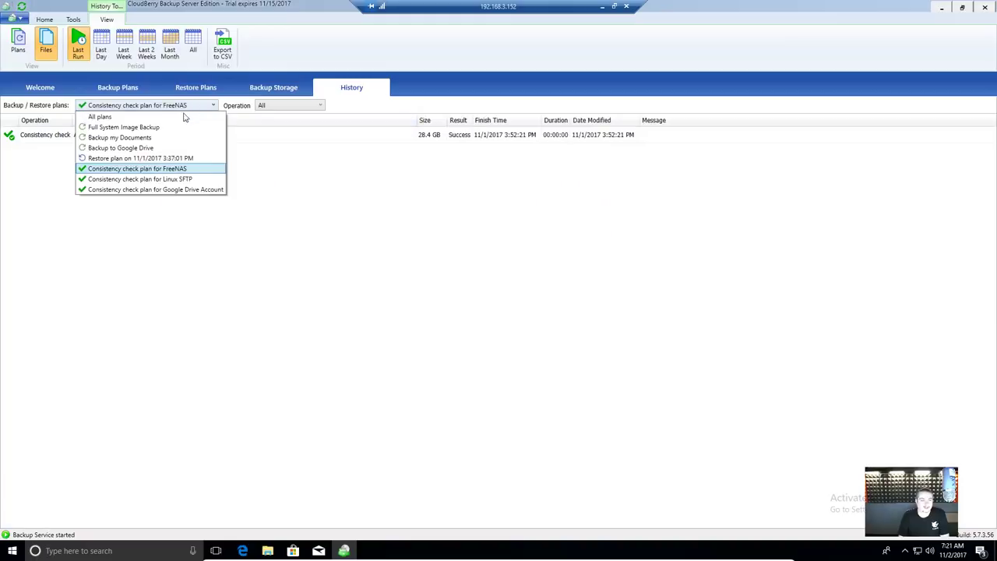
{"action": "left_click", "coordinate": [179, 127]}
{"action": "left_click", "coordinate": [159, 105]}
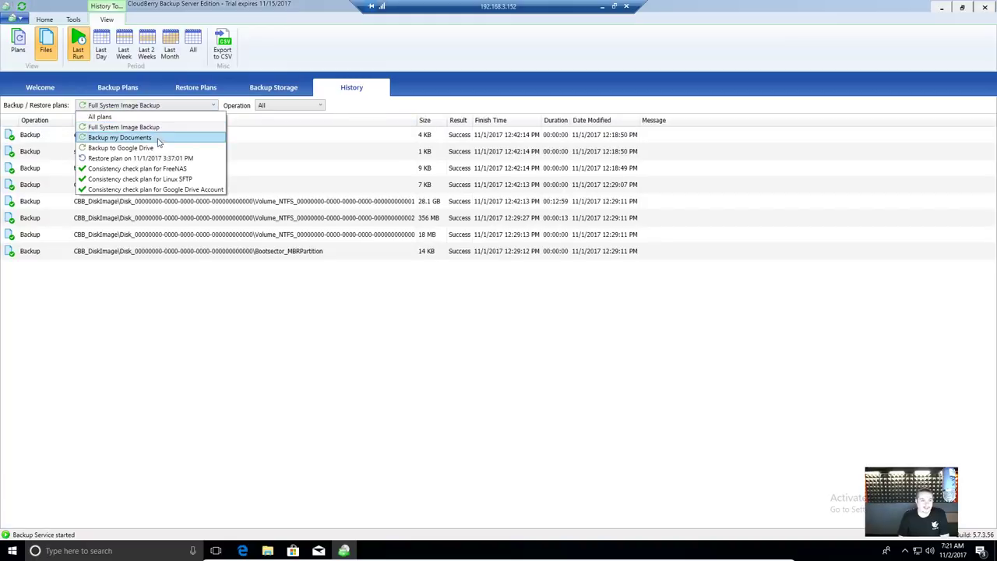
{"action": "left_click", "coordinate": [132, 137]}
{"action": "left_click", "coordinate": [278, 105]}
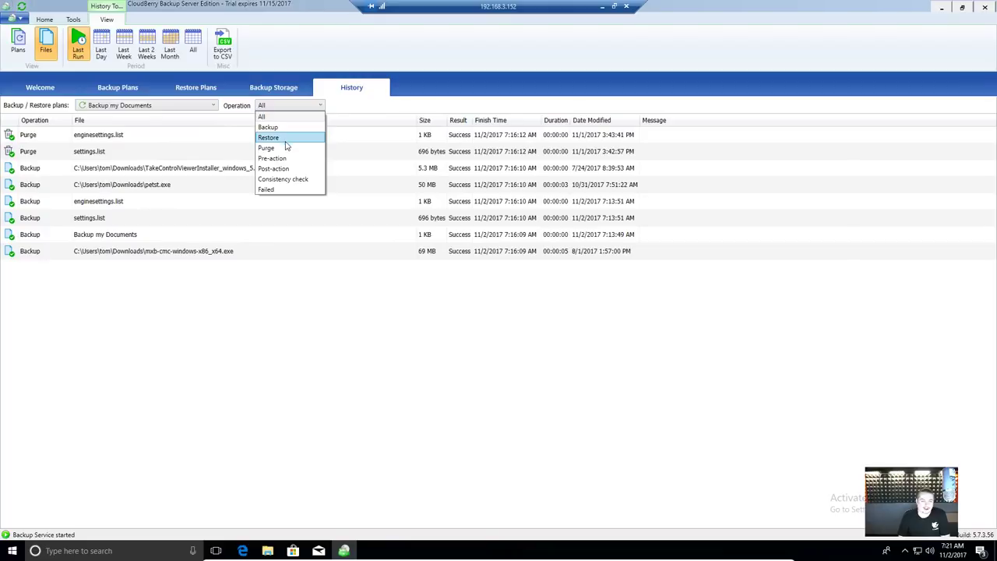
{"action": "left_click", "coordinate": [297, 190]}
{"action": "left_click", "coordinate": [198, 107]}
{"action": "left_click", "coordinate": [161, 117]}
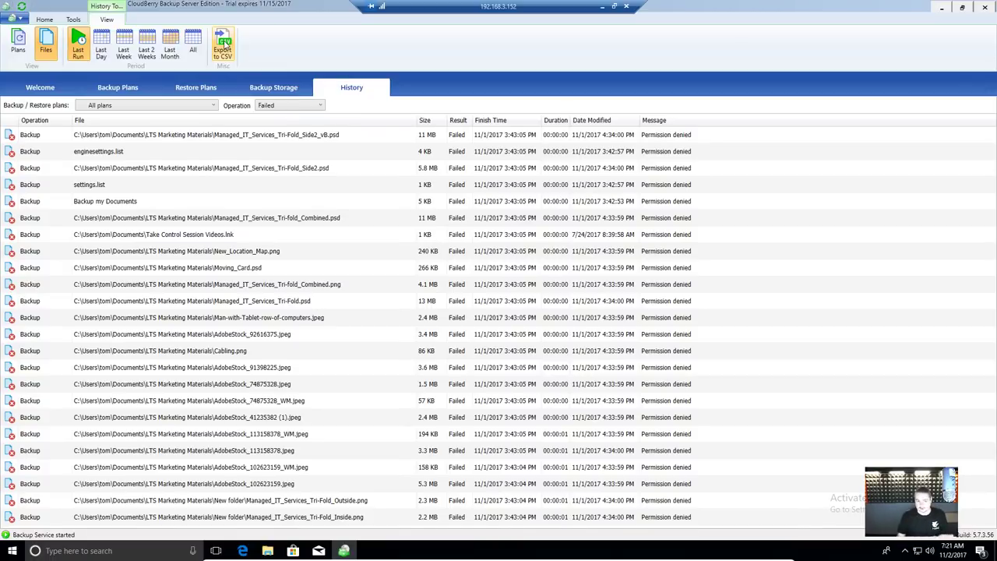
{"action": "left_click", "coordinate": [278, 90]}
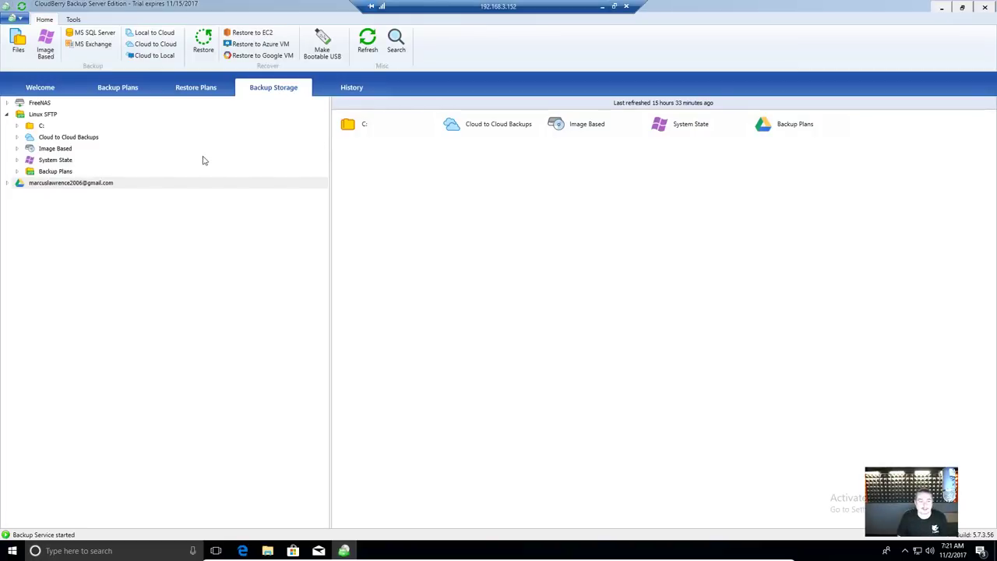
Step: Browse Linux SFTP's C:\Users backups, viewing Downloads, Documents and LTS Marketing Materials files
{"action": "left_click", "coordinate": [70, 138]}
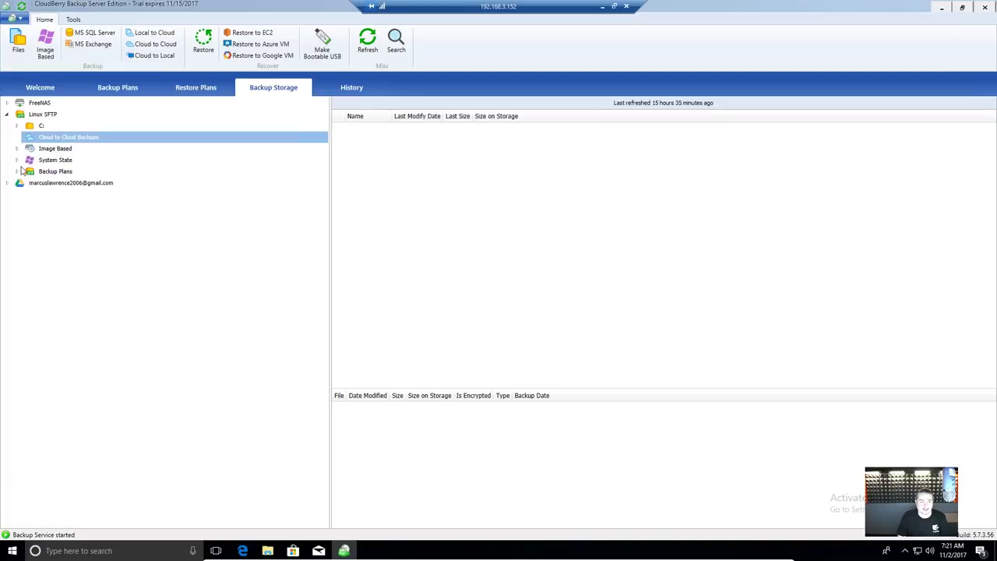
{"action": "left_click", "coordinate": [17, 127]}
{"action": "left_click", "coordinate": [27, 137]}
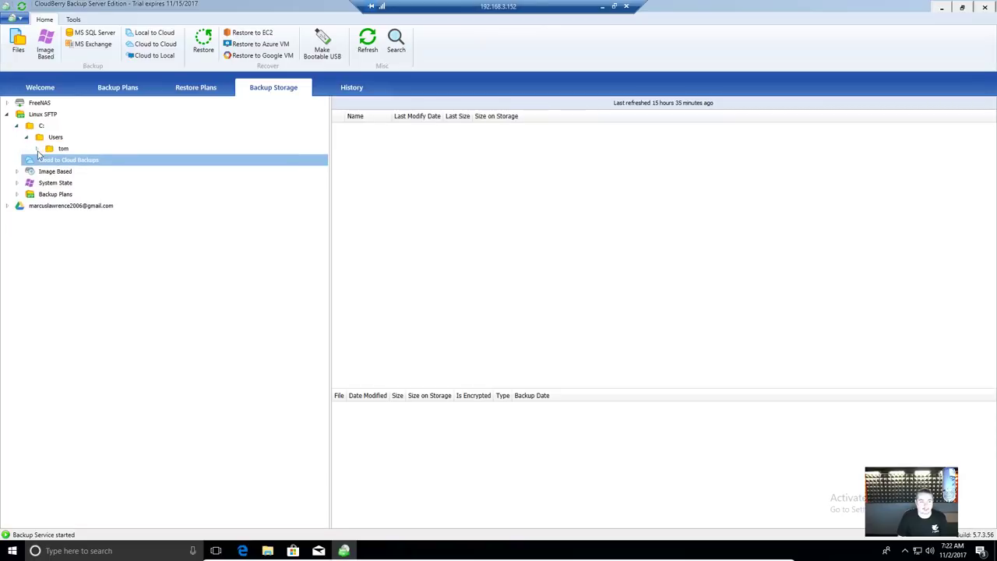
{"action": "left_click", "coordinate": [36, 148]}
{"action": "left_click", "coordinate": [78, 172]}
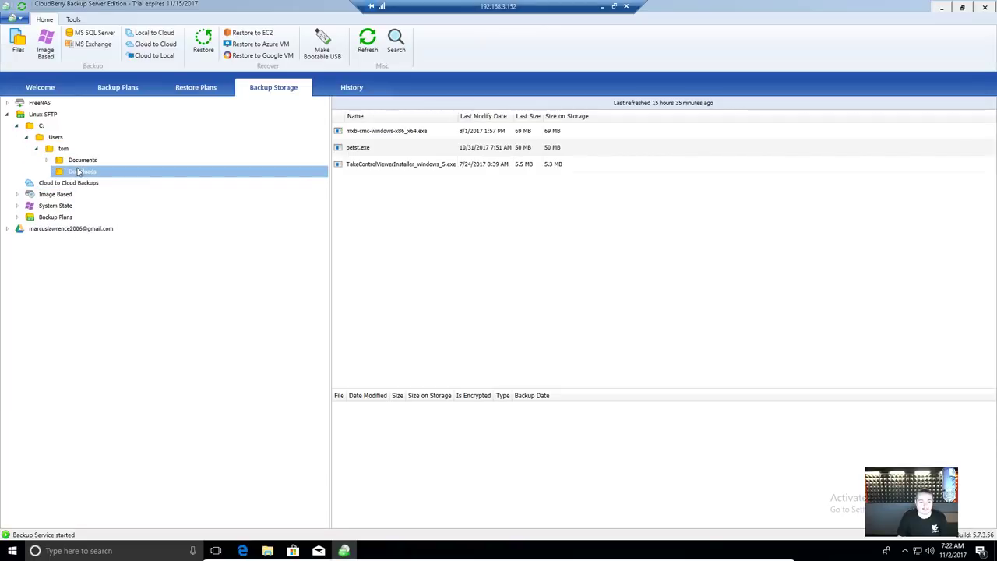
{"action": "left_click", "coordinate": [96, 160]}
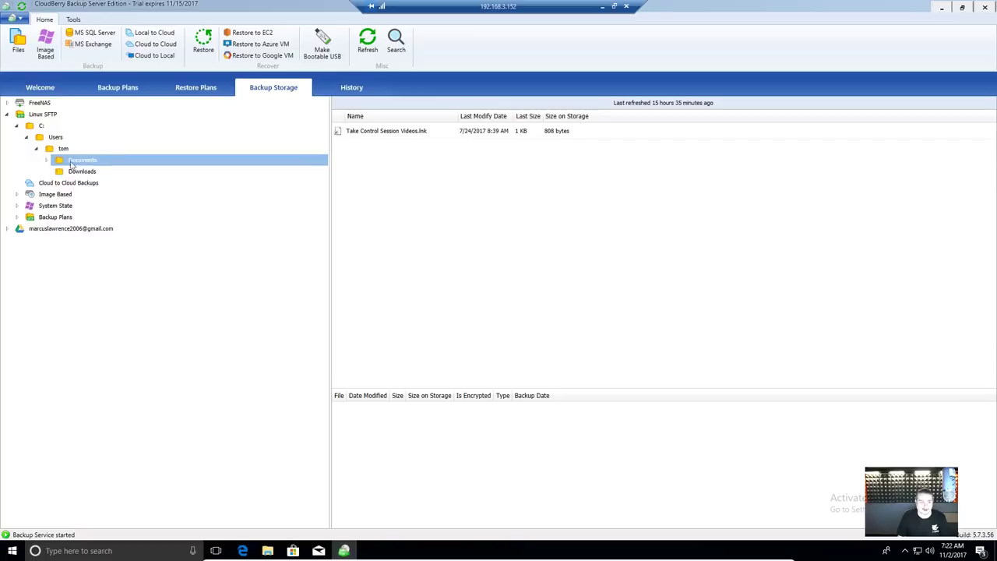
{"action": "left_click", "coordinate": [46, 161]}
{"action": "left_click", "coordinate": [101, 173]}
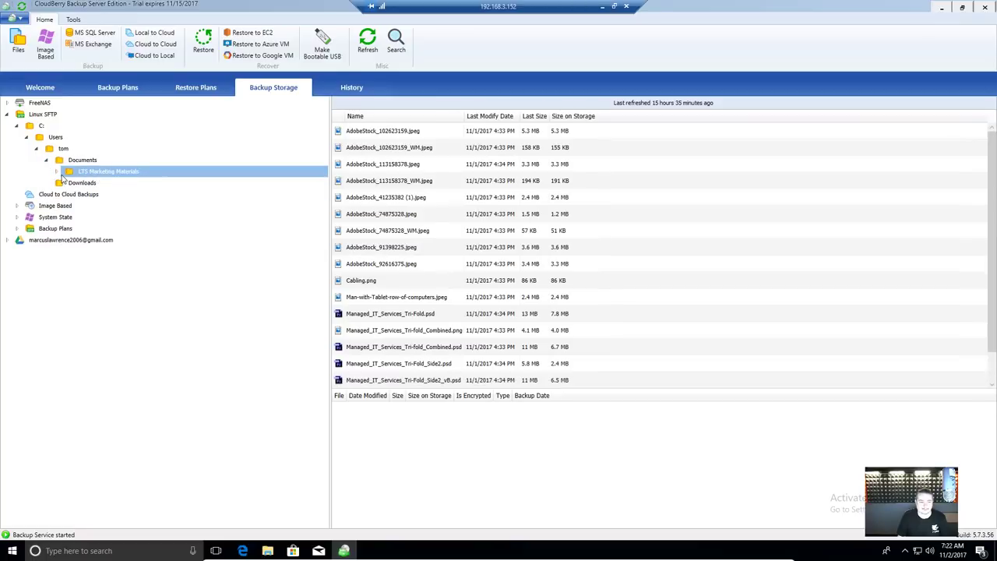
{"action": "left_click", "coordinate": [399, 181]}
{"action": "right_click", "coordinate": [399, 183]}
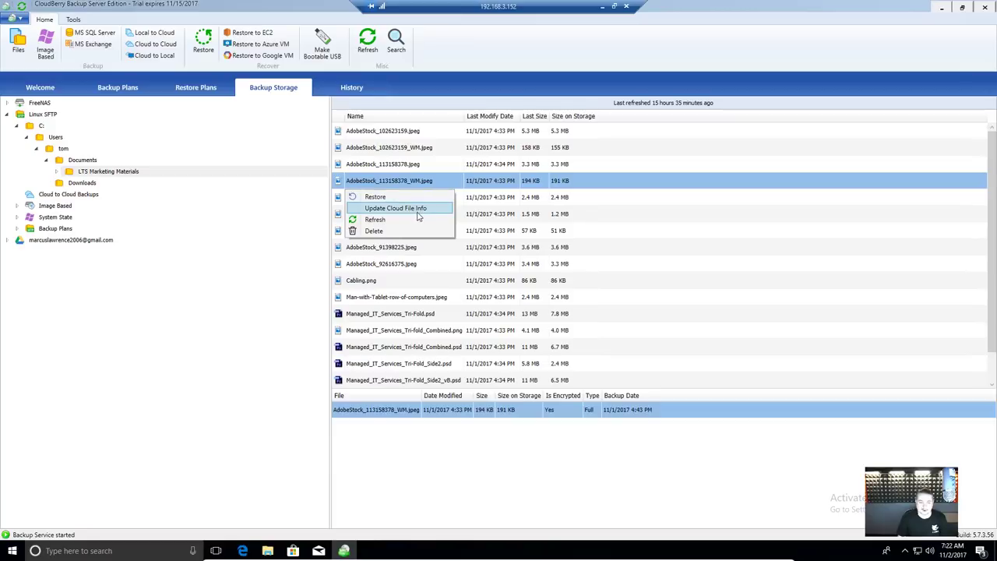
{"action": "left_click", "coordinate": [611, 261]}
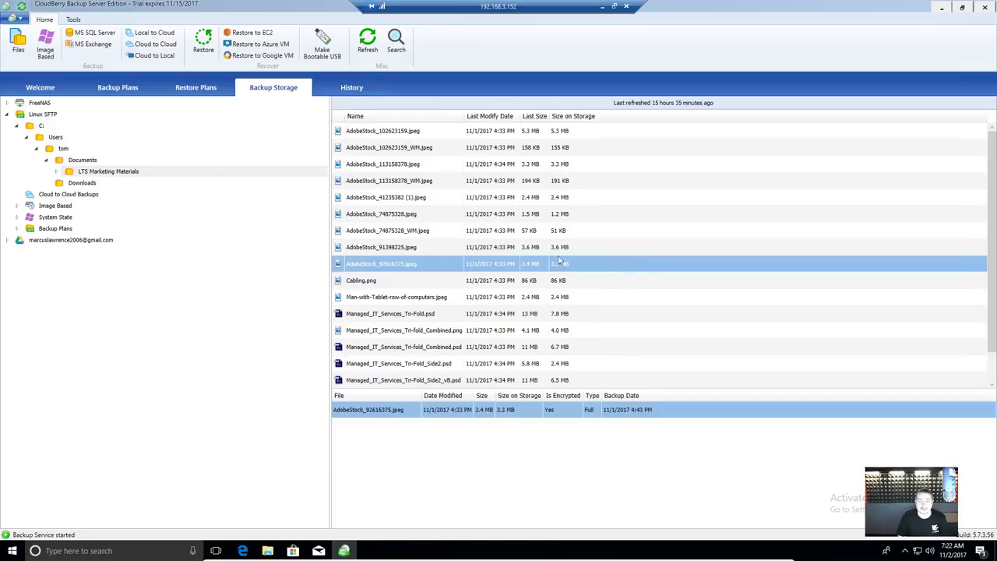
Step: Expand FreeNAS and select the Full system image under Image Based
{"action": "left_click", "coordinate": [7, 103]}
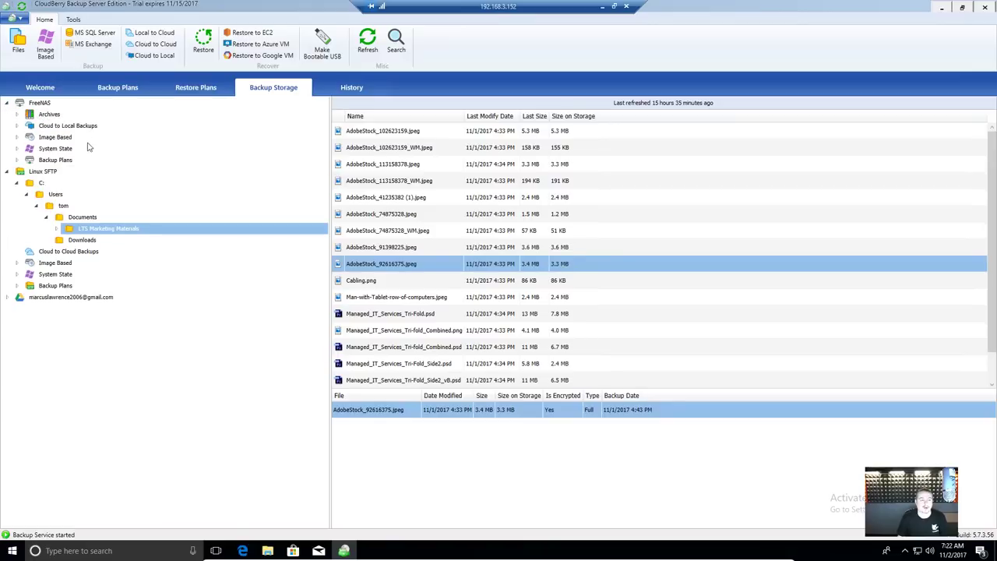
{"action": "left_click", "coordinate": [62, 137]}
{"action": "left_click", "coordinate": [483, 135]}
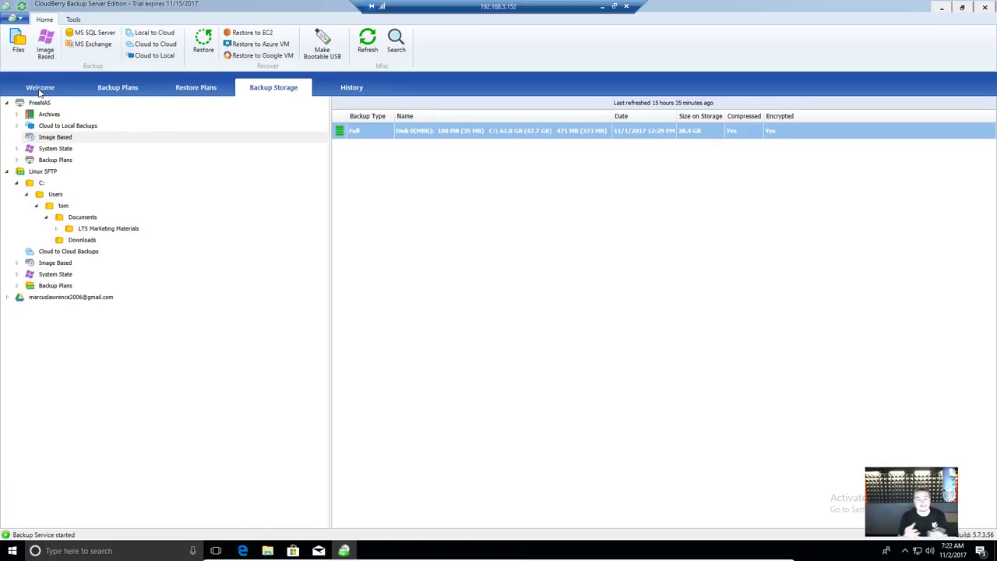
Step: Switch to the Welcome tab to see last results, the upcoming plan and three storage accounts
{"action": "left_click", "coordinate": [40, 88]}
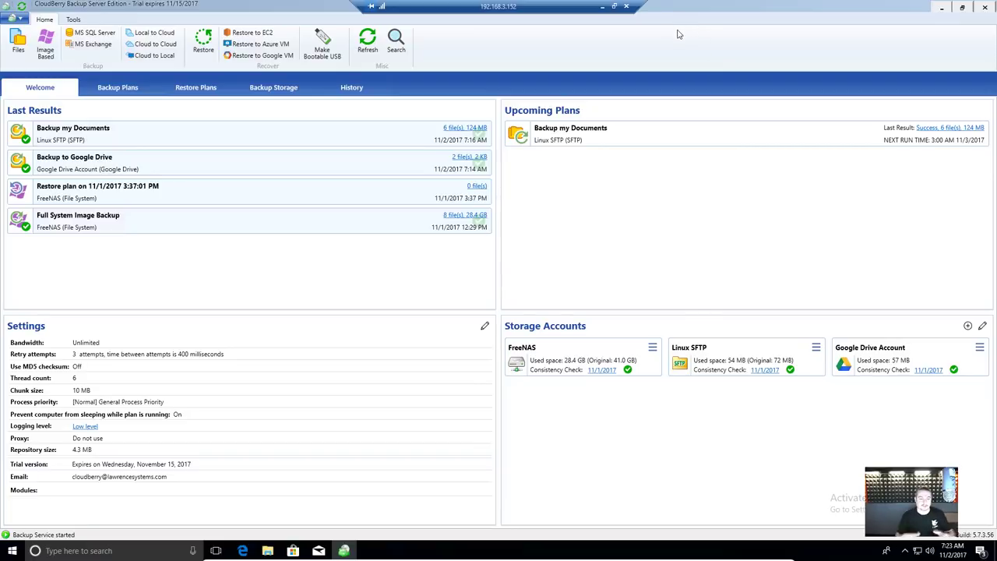
{"action": "left_click", "coordinate": [323, 46]}
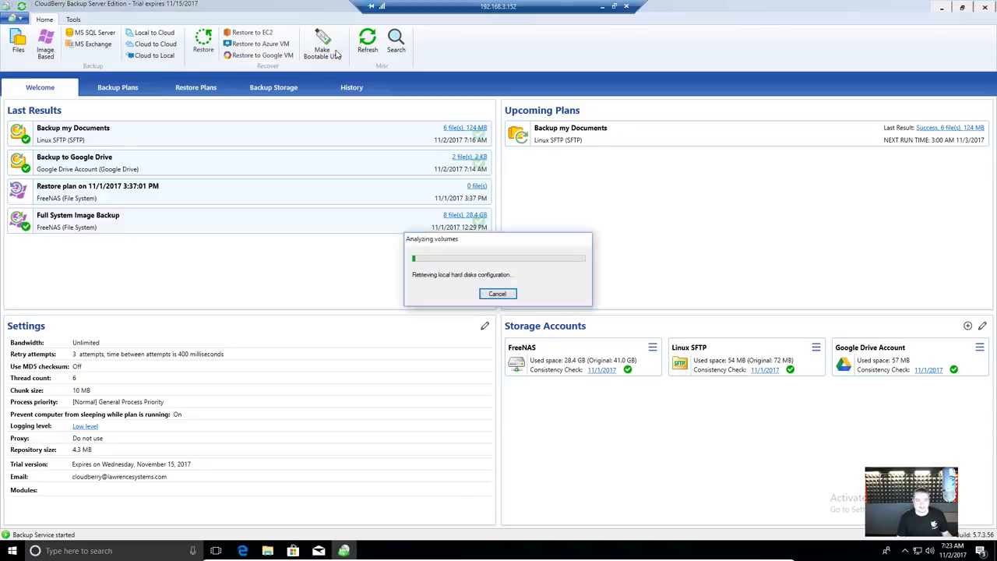
{"action": "left_click_drag", "start_coordinate": [532, 130], "coordinate": [510, 123]}
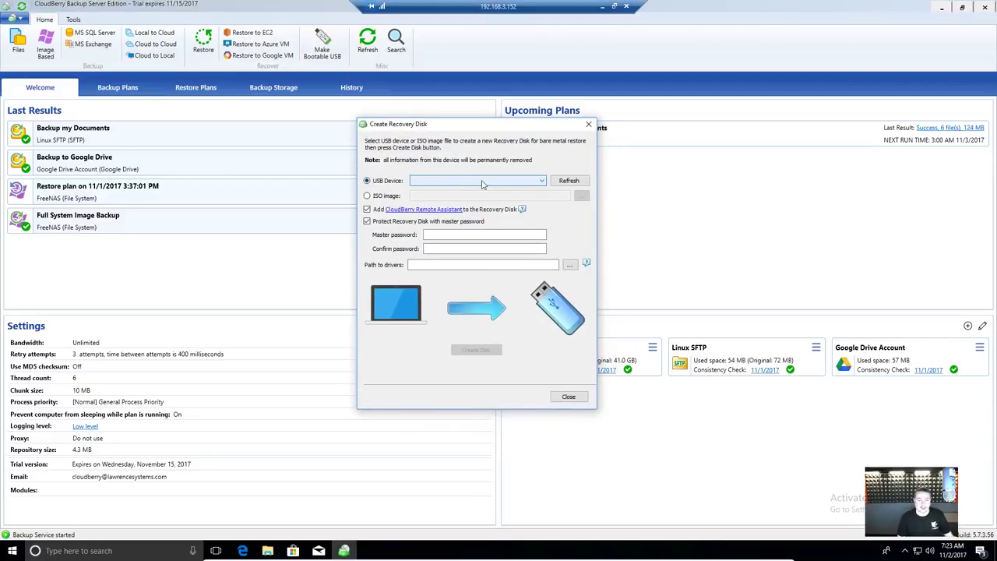
{"action": "left_click", "coordinate": [386, 195]}
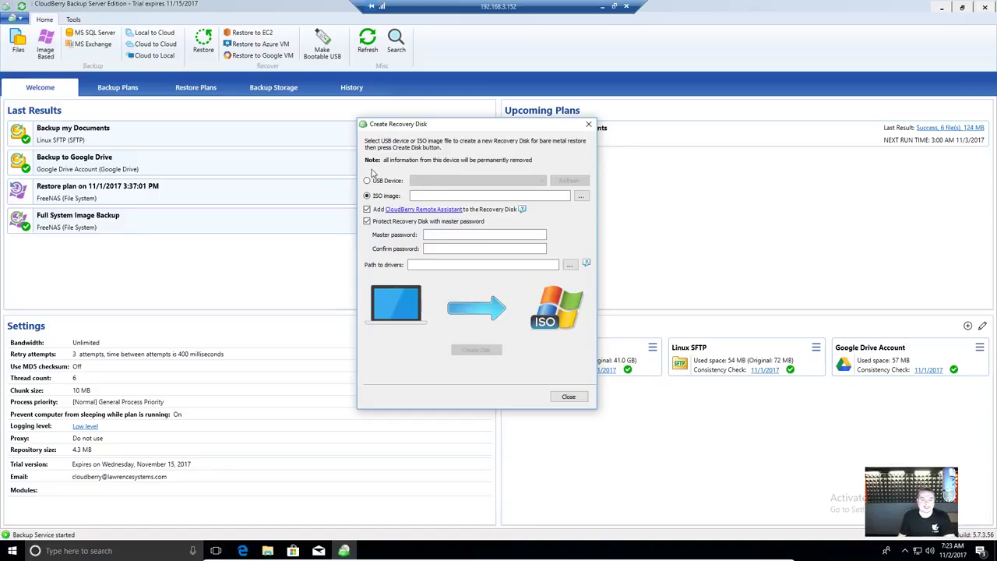
{"action": "left_click", "coordinate": [387, 181]}
{"action": "left_click", "coordinate": [392, 195]}
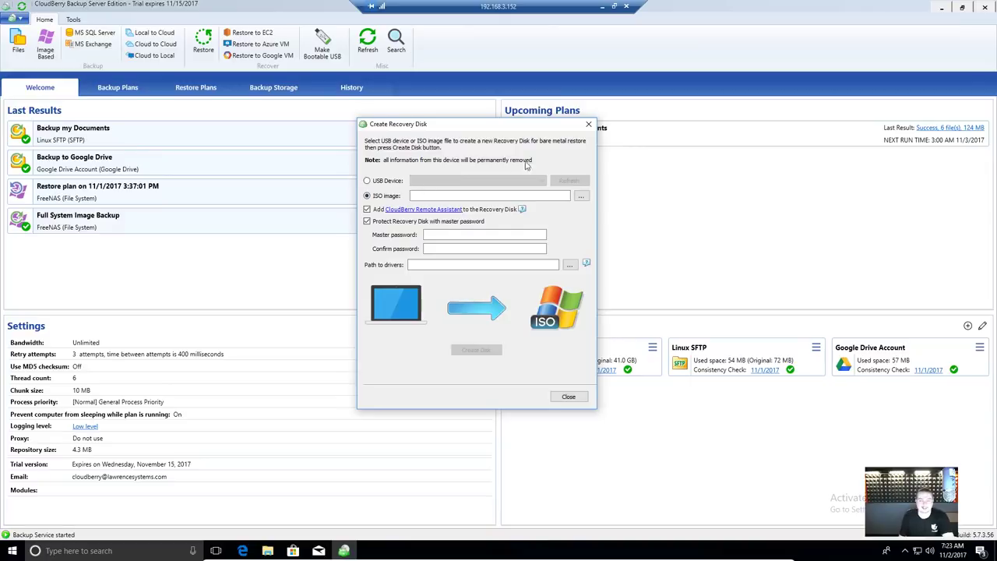
{"action": "left_click_drag", "start_coordinate": [527, 128], "coordinate": [504, 139]}
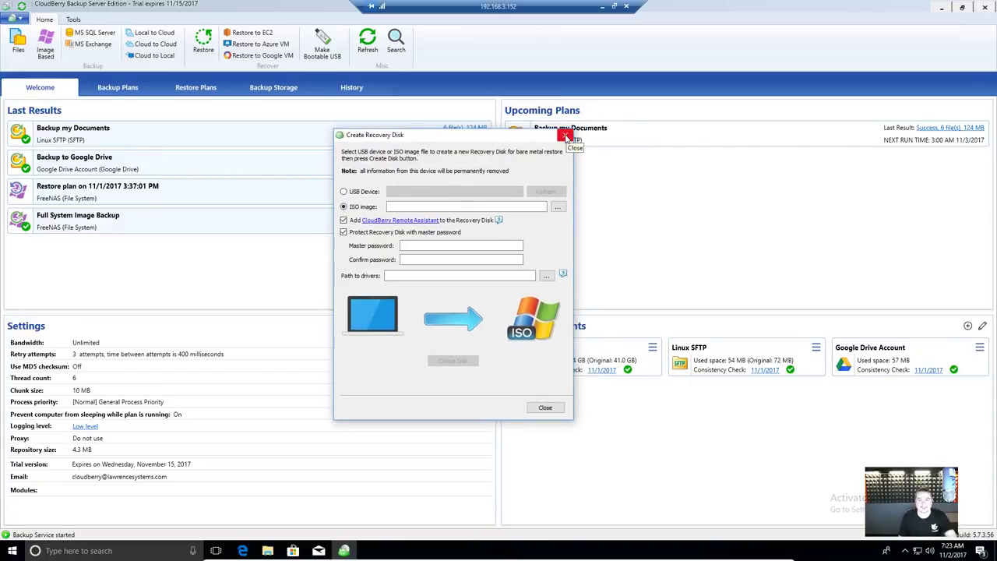
{"action": "left_click", "coordinate": [566, 137]}
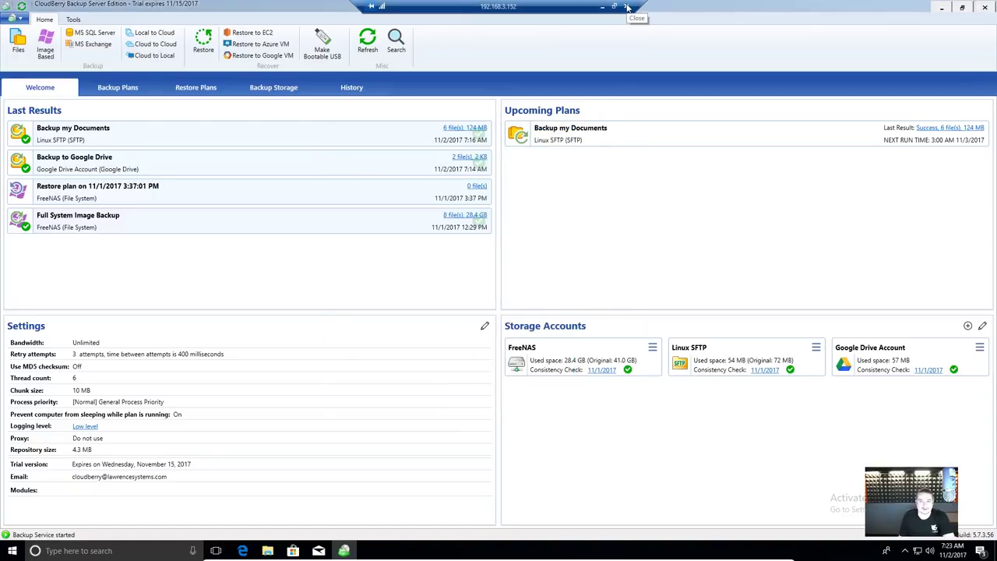
Step: Disconnect the remote session, keep CB_Bootable.iso in the VM's DVD Drive 1, then reconnect Remote Desktop
{"action": "left_click", "coordinate": [627, 8]}
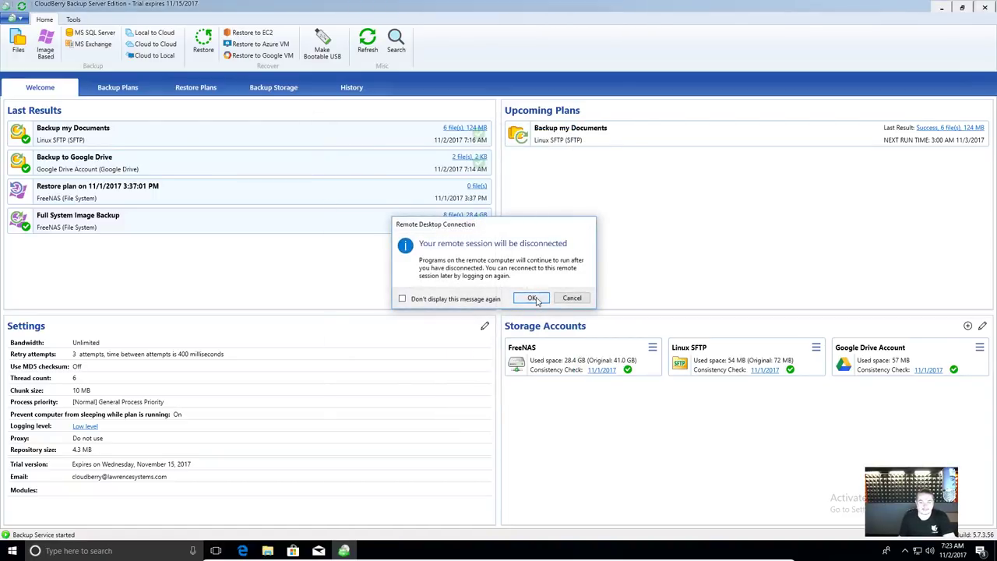
{"action": "left_click", "coordinate": [532, 298]}
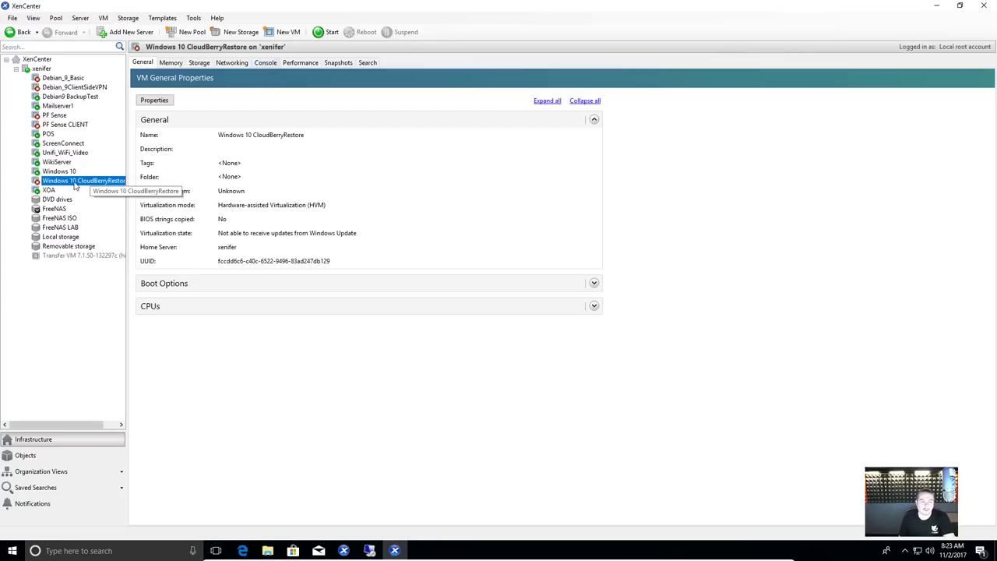
{"action": "left_click", "coordinate": [266, 65]}
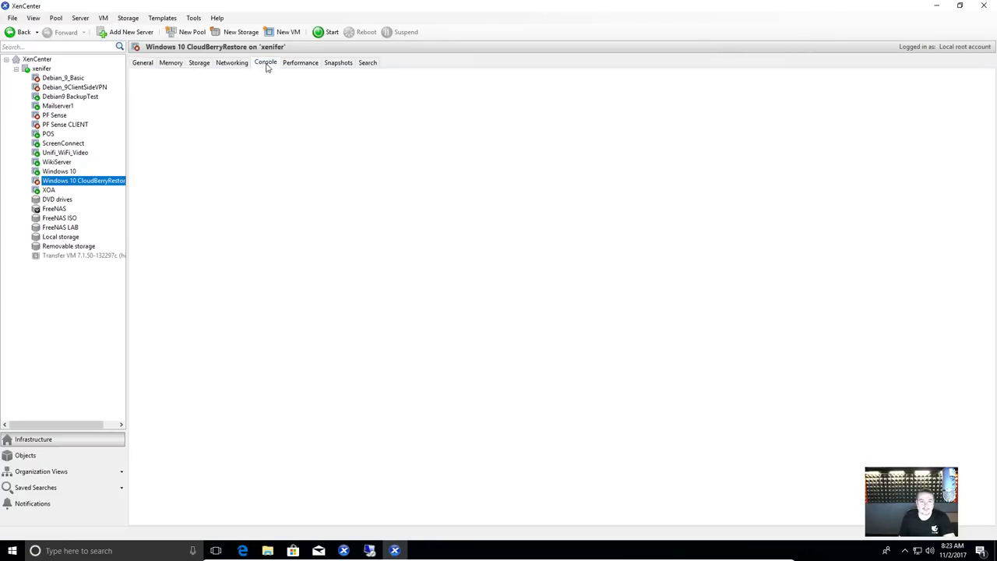
{"action": "left_click", "coordinate": [257, 79]}
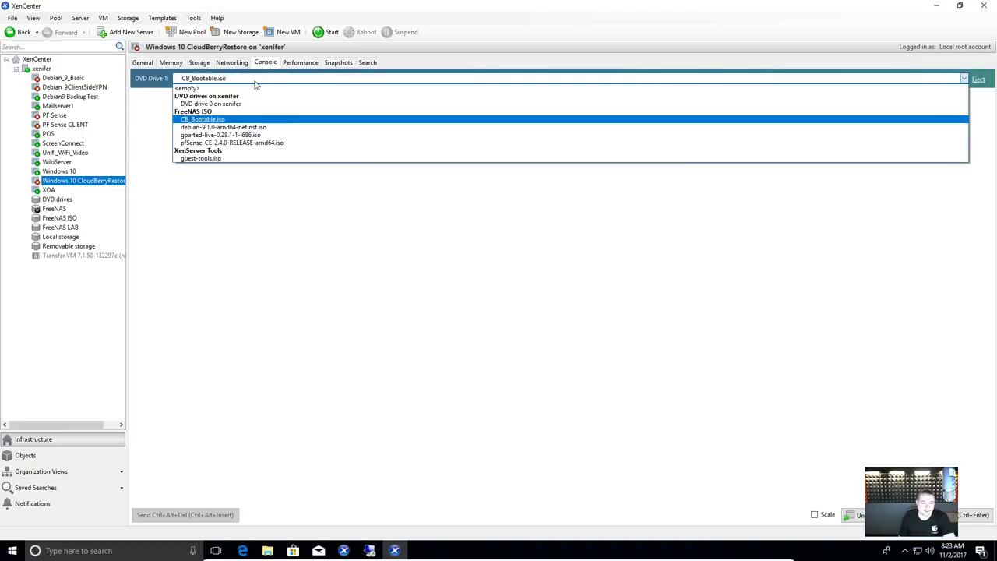
{"action": "left_click", "coordinate": [260, 70]}
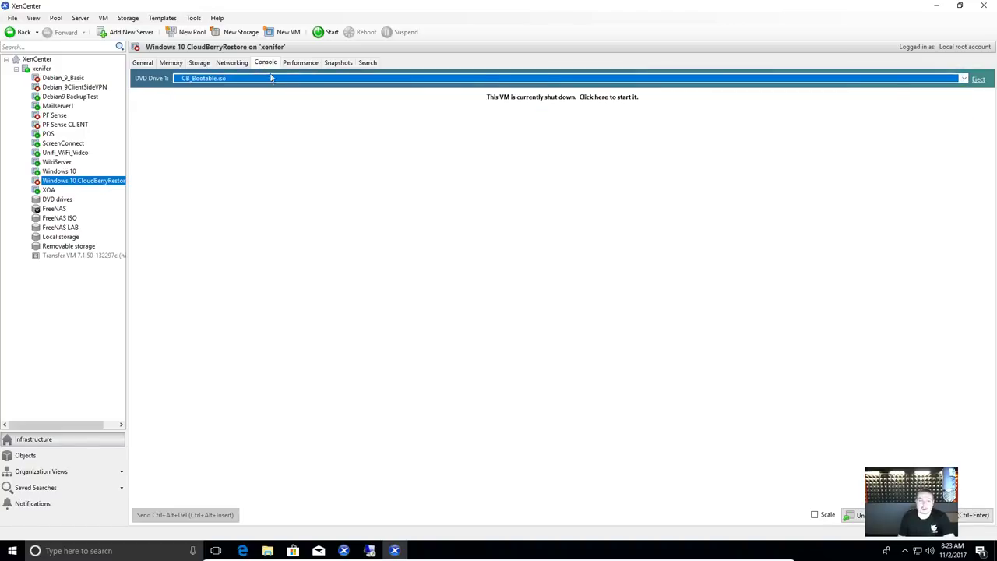
{"action": "left_click", "coordinate": [369, 551]}
{"action": "left_click", "coordinate": [536, 222]}
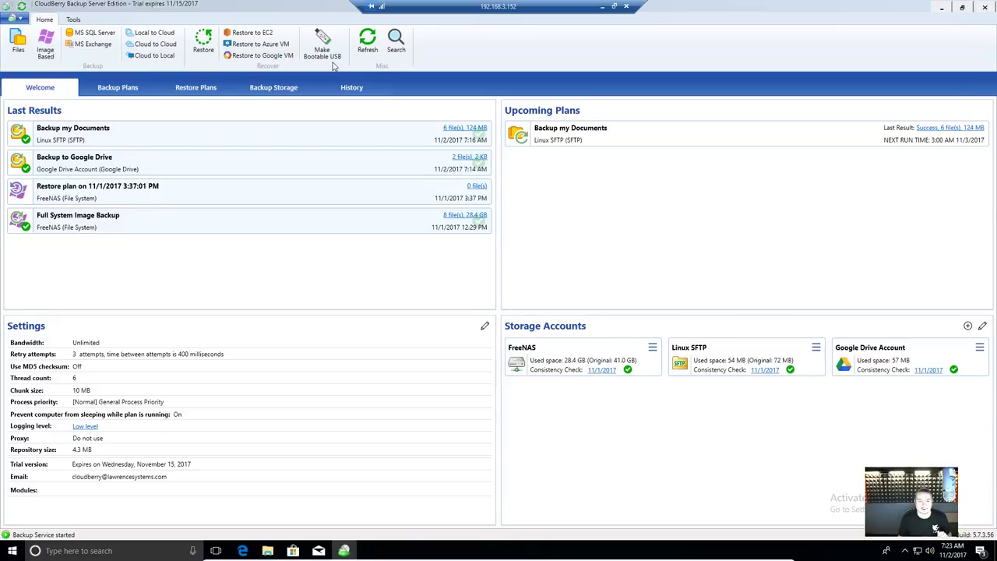
Step: Set up a bootable recovery disk as an ISO image, entering and confirming the master password
{"action": "left_click", "coordinate": [327, 40]}
{"action": "left_click", "coordinate": [487, 241]}
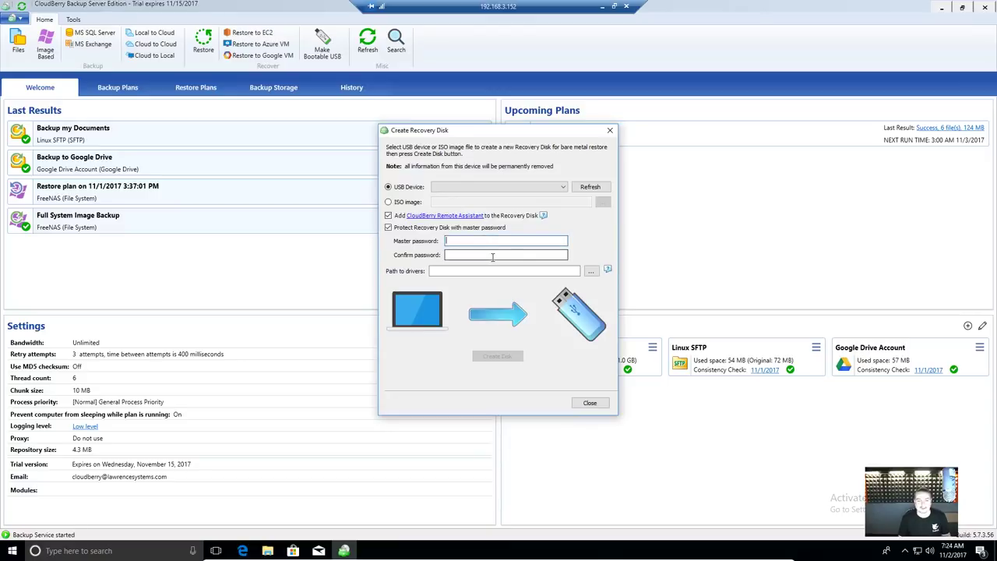
{"action": "left_click", "coordinate": [410, 204]}
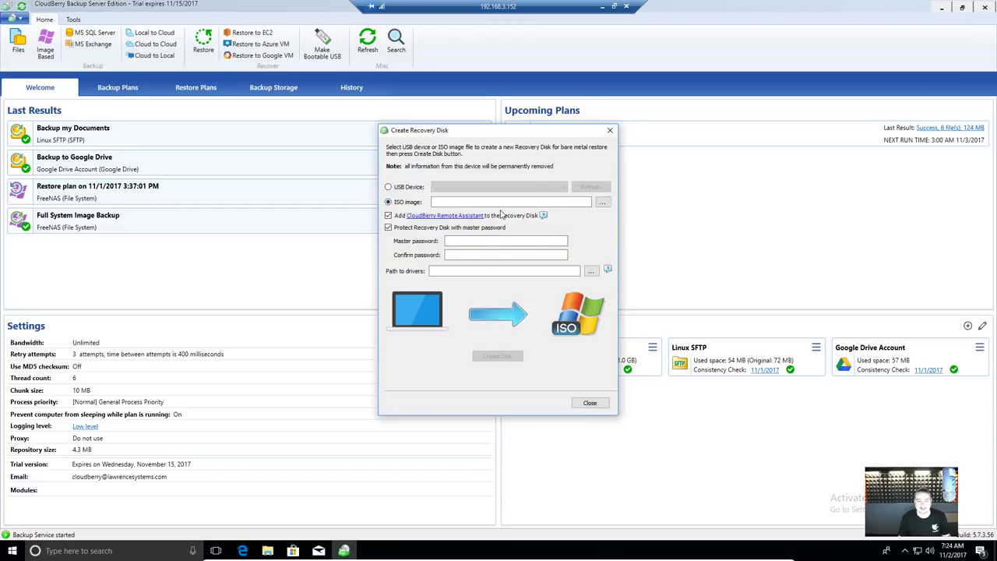
{"action": "left_click", "coordinate": [482, 242]}
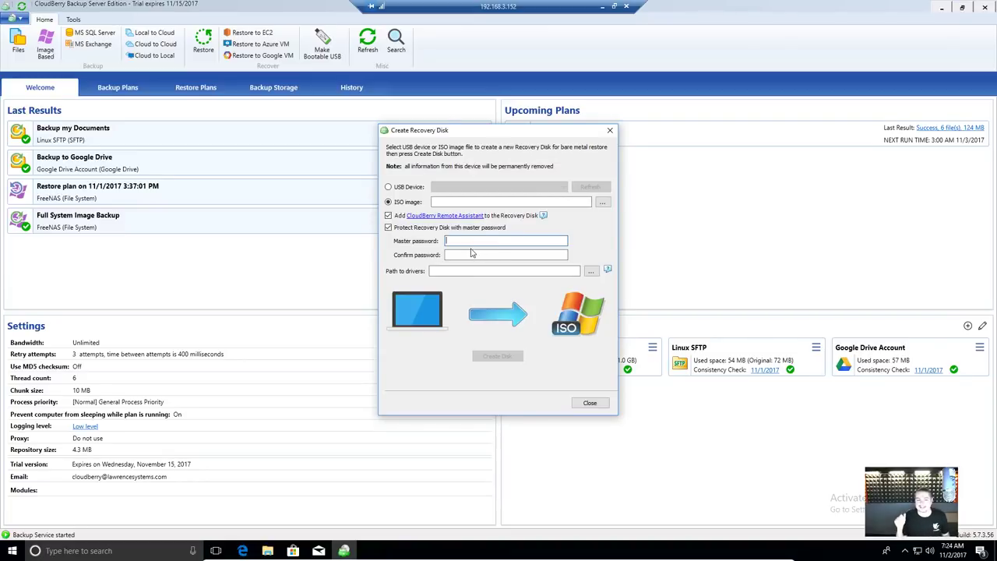
{"action": "type", "text": "******"}
{"action": "left_click", "coordinate": [471, 253]}
{"action": "type", "text": "******"}
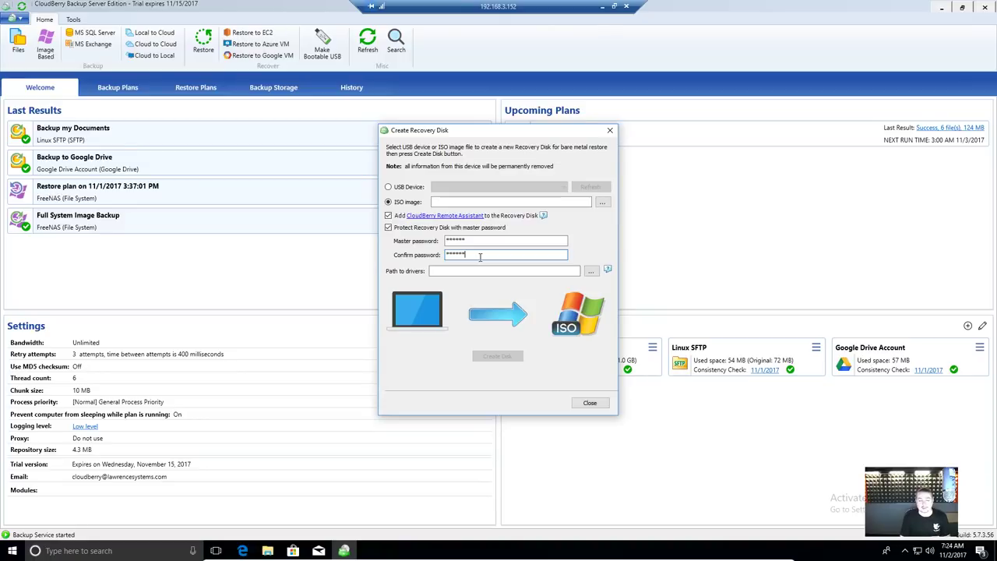
{"action": "left_click", "coordinate": [503, 271]}
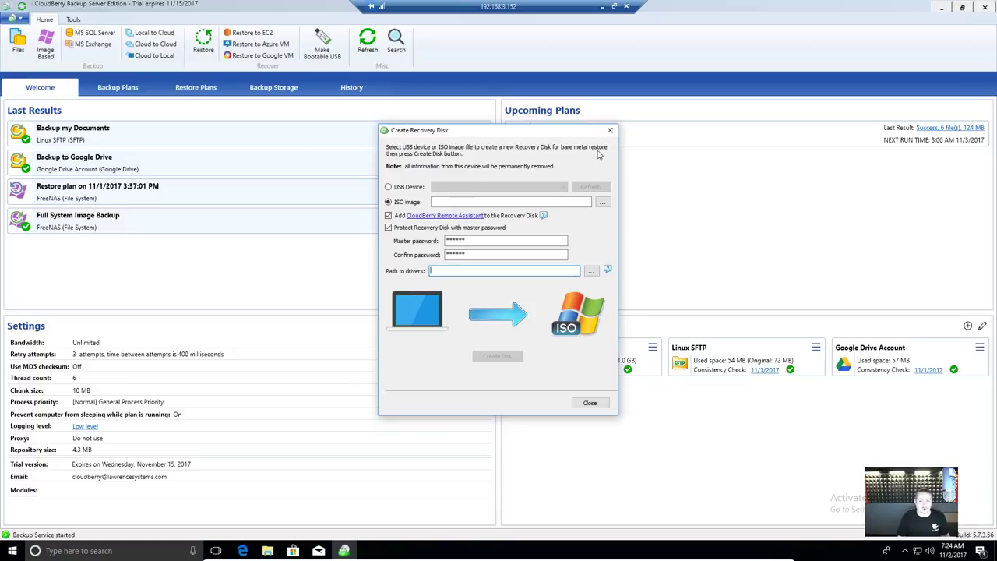
Step: Close the recovery disk window and disconnect the remote desktop session
{"action": "left_click", "coordinate": [609, 131]}
{"action": "left_click", "coordinate": [625, 6]}
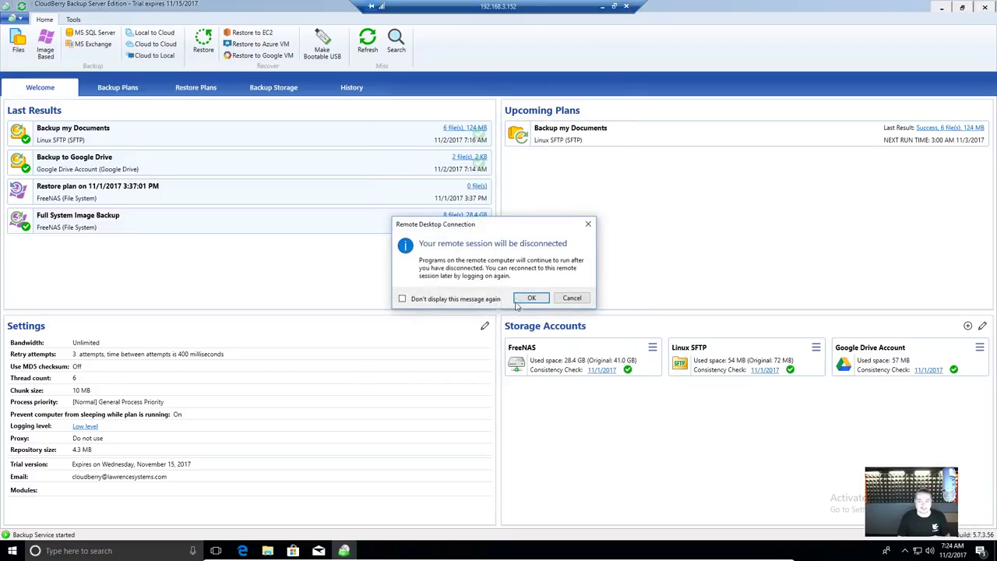
{"action": "left_click", "coordinate": [520, 299]}
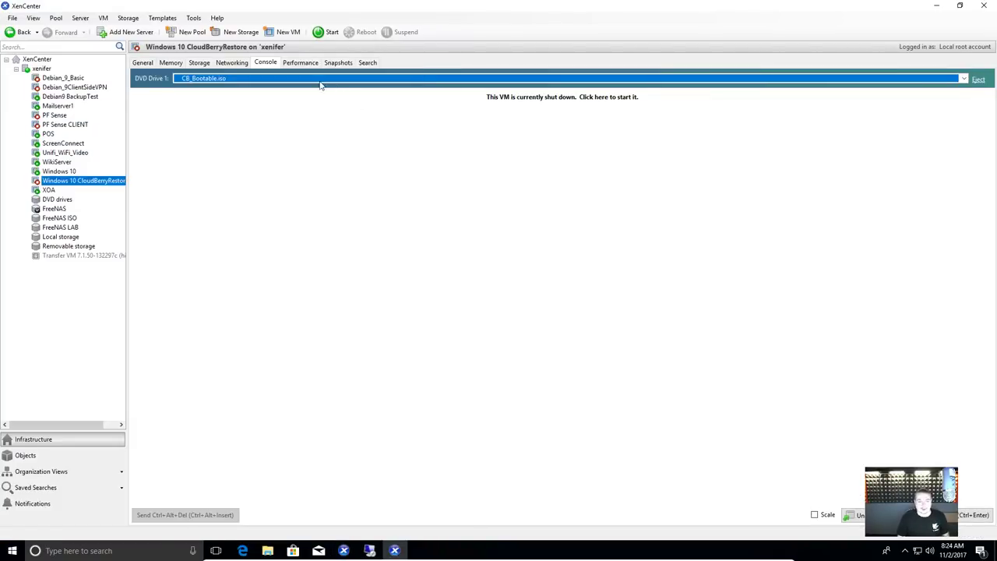
Step: Power on the CloudBerryRestore VM, boot from the recovery ISO, and submit the master password
{"action": "left_click", "coordinate": [330, 32]}
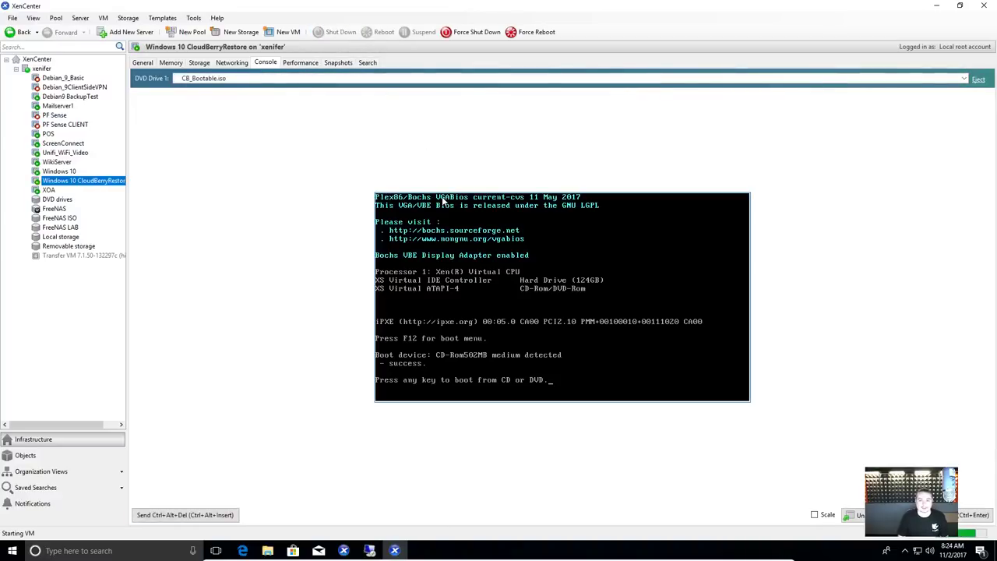
{"action": "key", "text": "Return"}
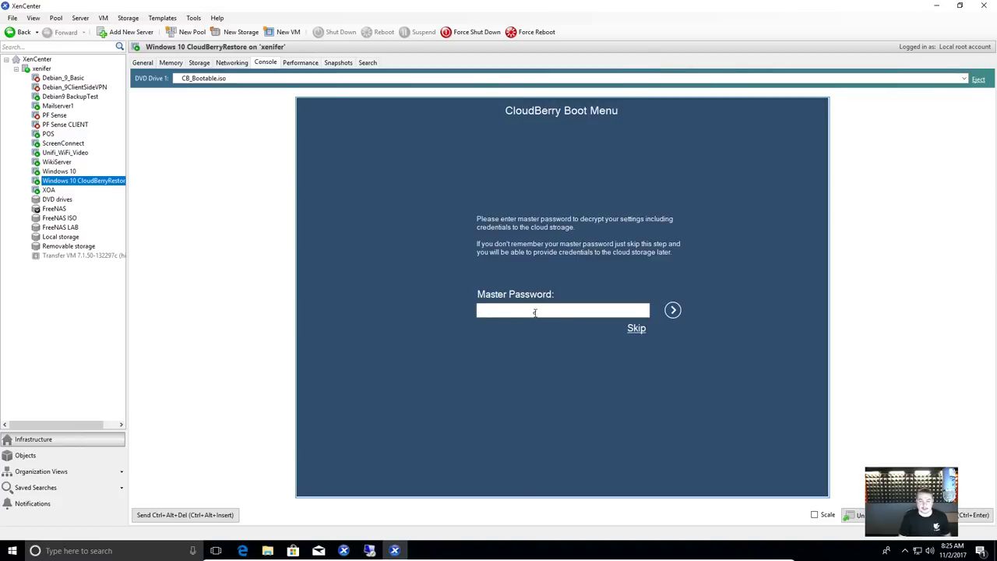
{"action": "type", "text": "*********"}
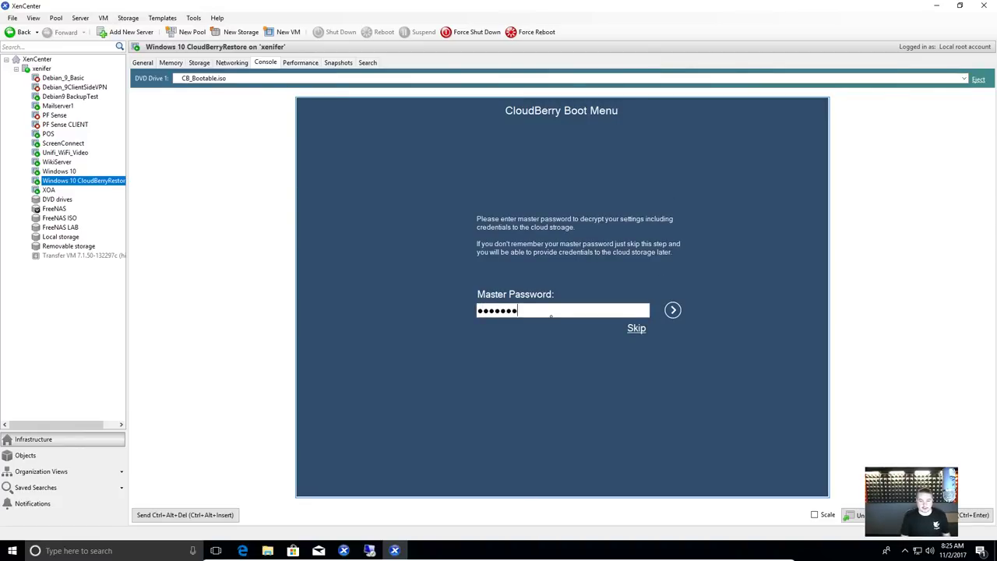
{"action": "key", "text": "Return"}
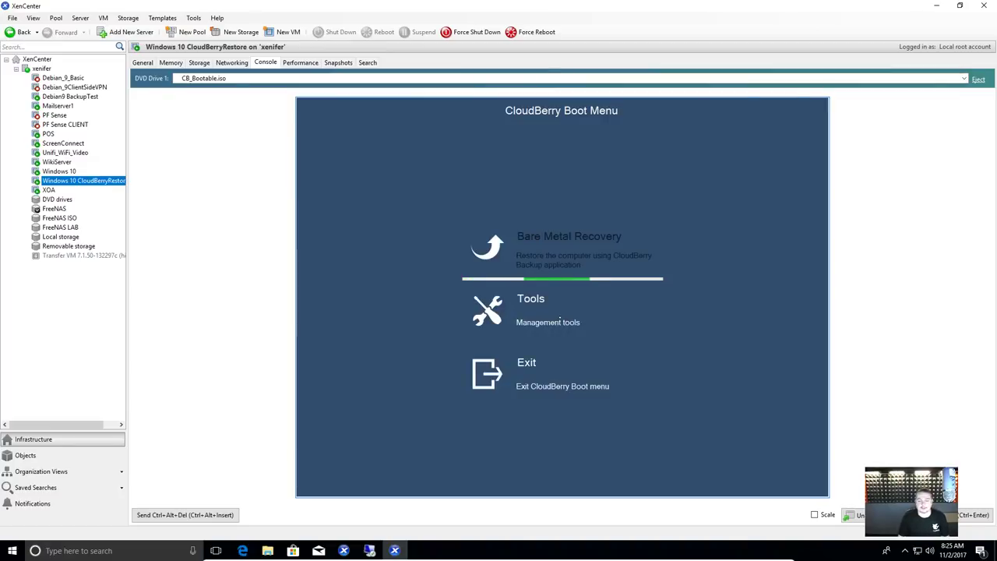
Step: View the boot menu's Tools page, then return to the main CloudBerry Boot Menu
{"action": "left_click", "coordinate": [550, 320]}
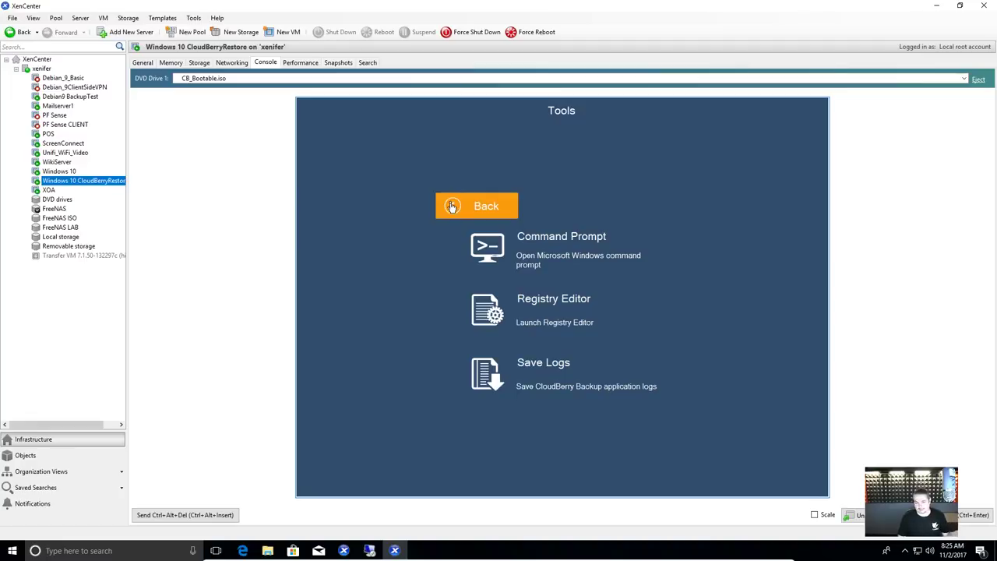
{"action": "left_click", "coordinate": [452, 207]}
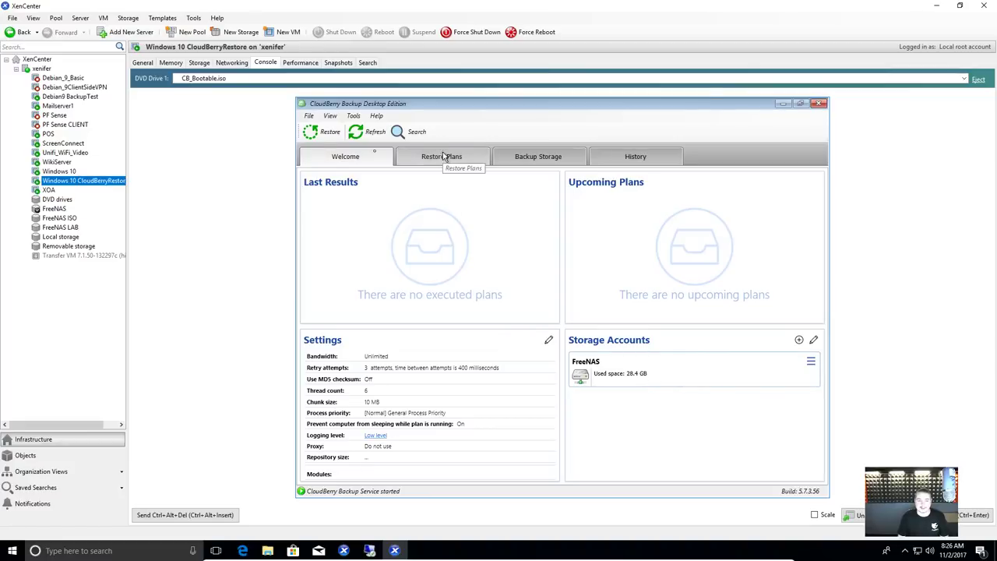
Step: Start a restore from FreeNAS: run once, latest version, as physical disk, using the disk 0 image
{"action": "left_click", "coordinate": [323, 139]}
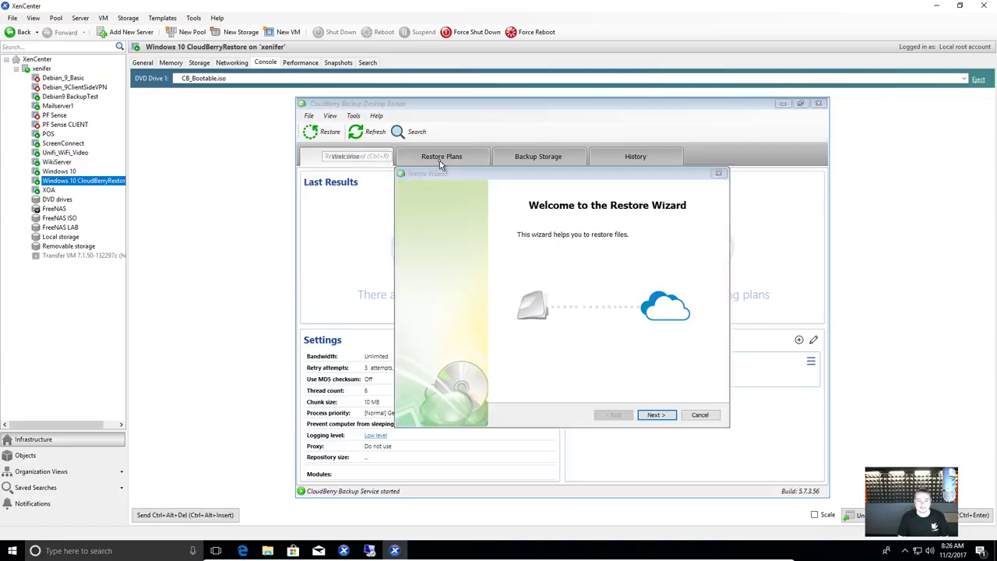
{"action": "left_click", "coordinate": [656, 415]}
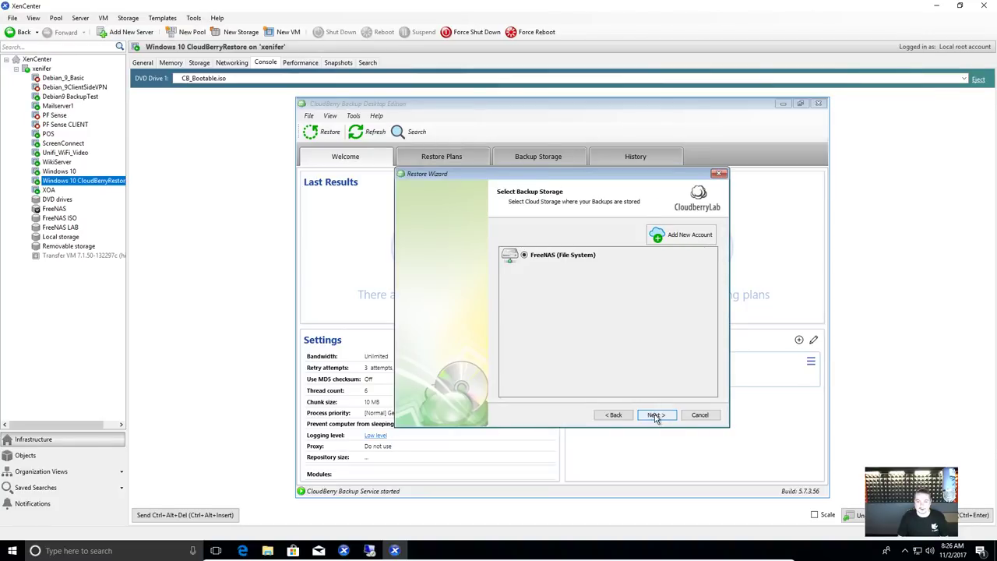
{"action": "left_click", "coordinate": [656, 414]}
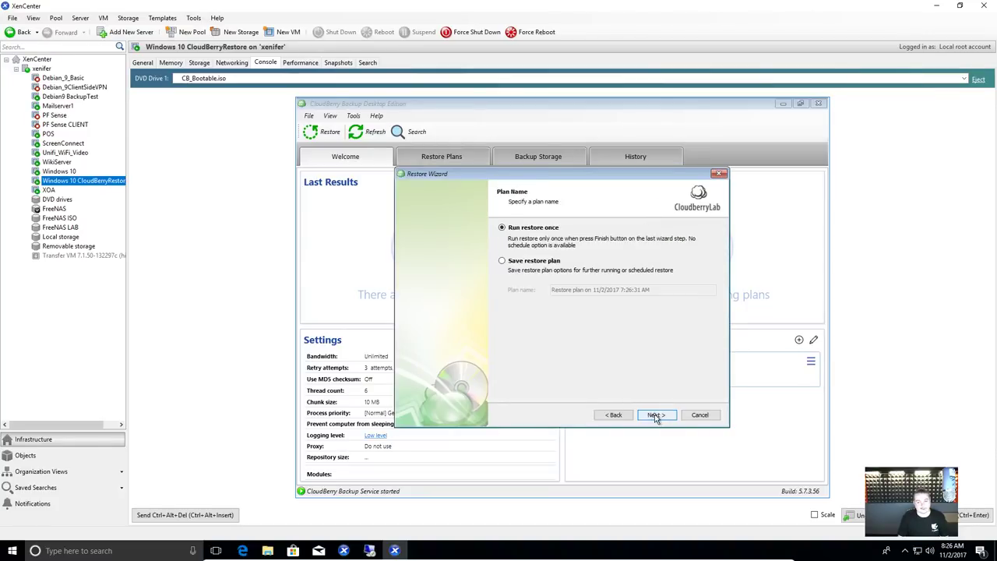
{"action": "left_click", "coordinate": [656, 414]}
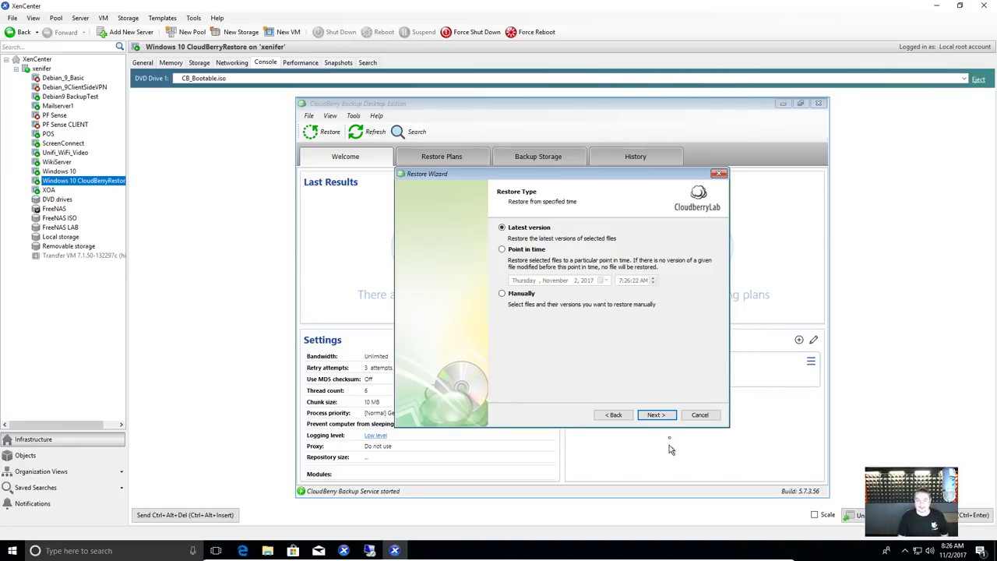
{"action": "left_click", "coordinate": [664, 418]}
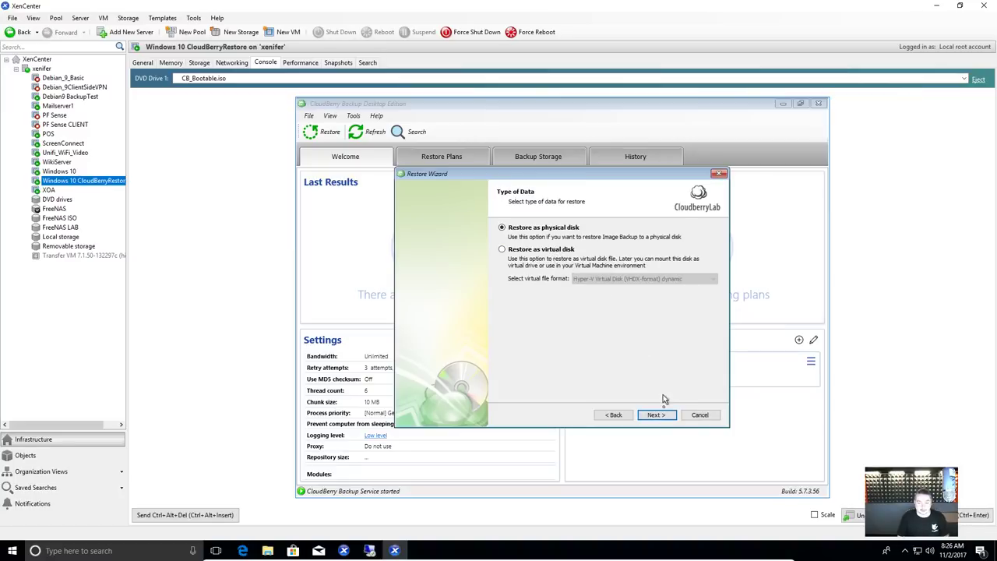
{"action": "left_click", "coordinate": [659, 418]}
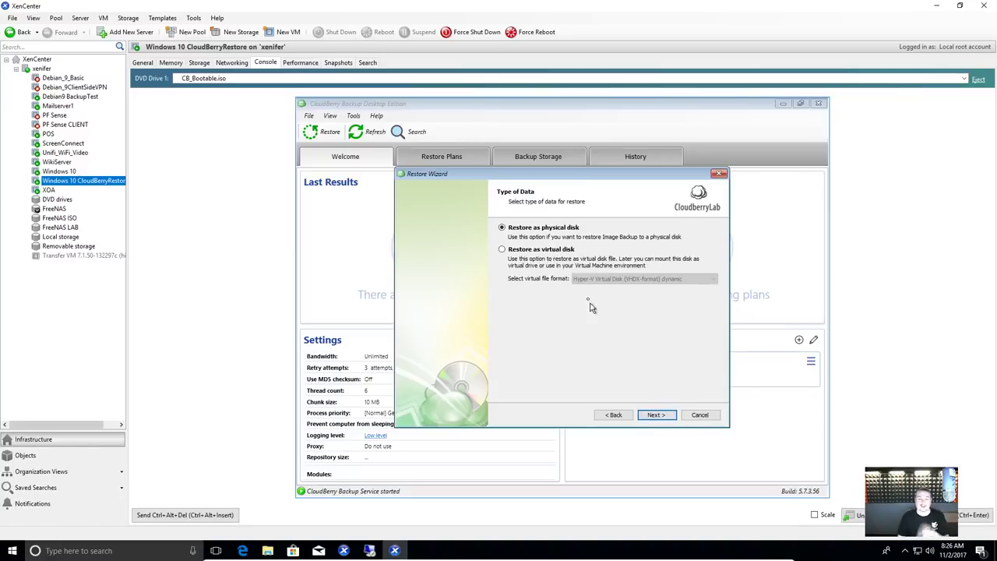
{"action": "left_click", "coordinate": [663, 418]}
{"action": "left_click", "coordinate": [663, 418]}
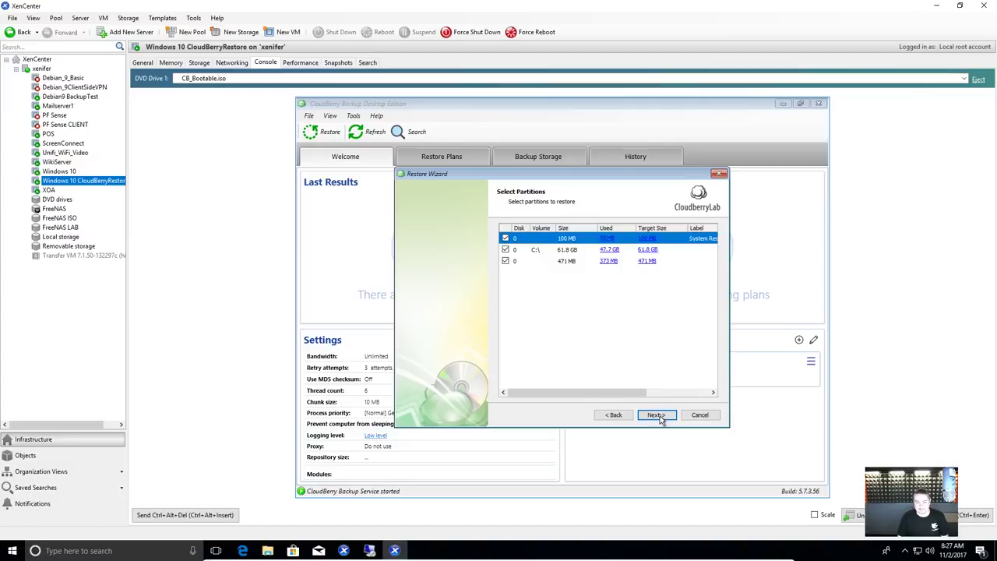
Step: Keep all three partitions and choose the 124 GB HDD 0 as the destination disk
{"action": "left_click", "coordinate": [657, 415]}
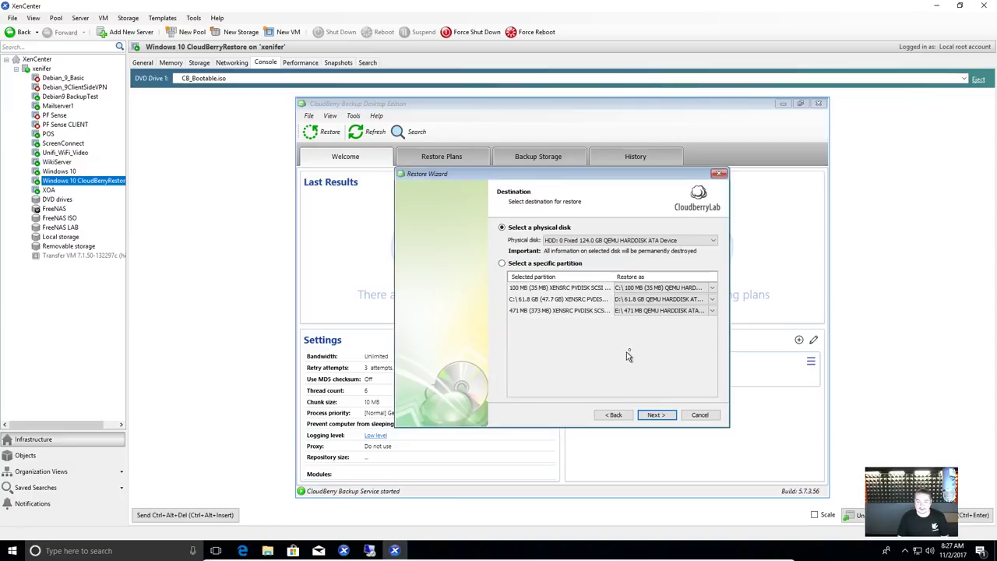
{"action": "left_click", "coordinate": [578, 241]}
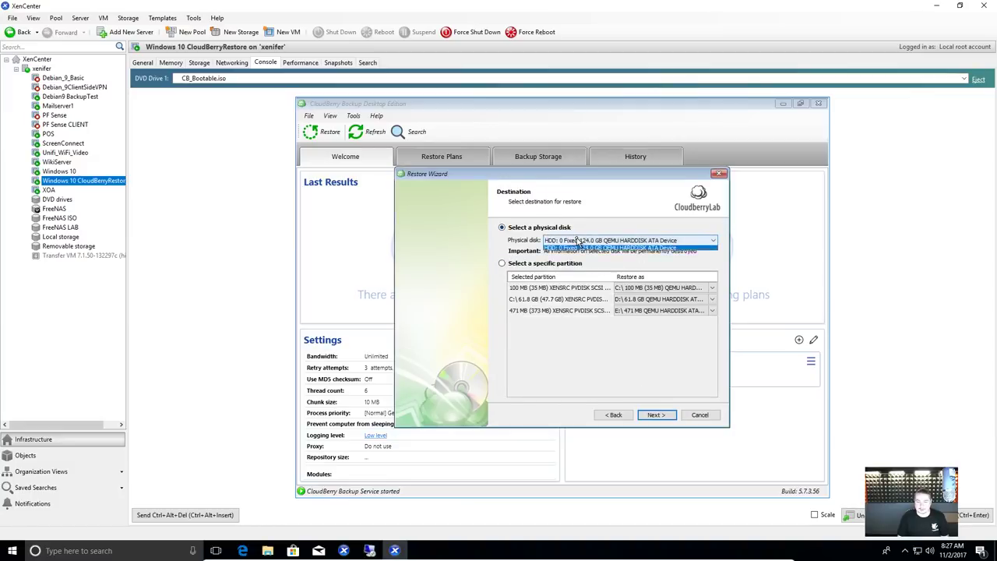
{"action": "left_click", "coordinate": [576, 244]}
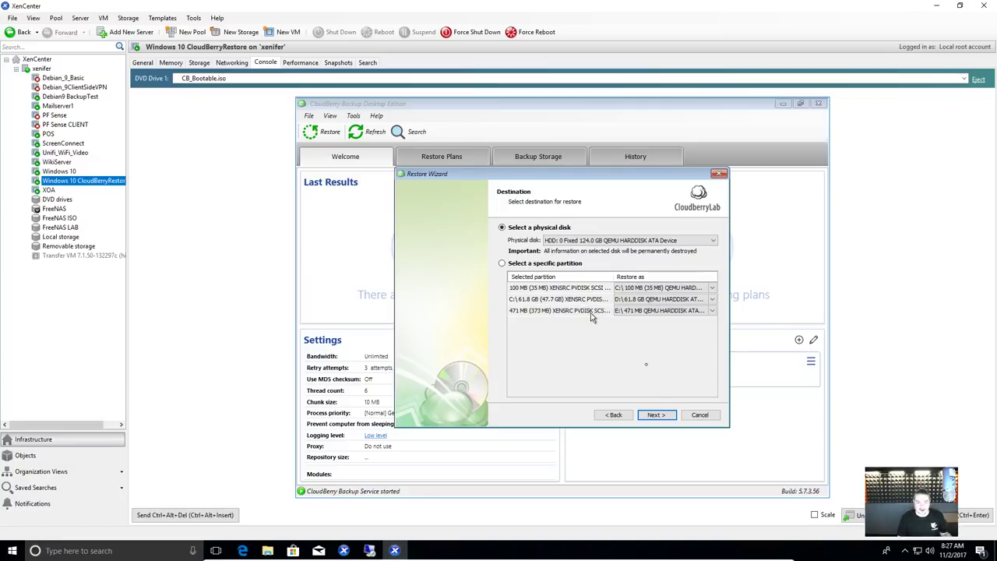
{"action": "left_click", "coordinate": [657, 415]}
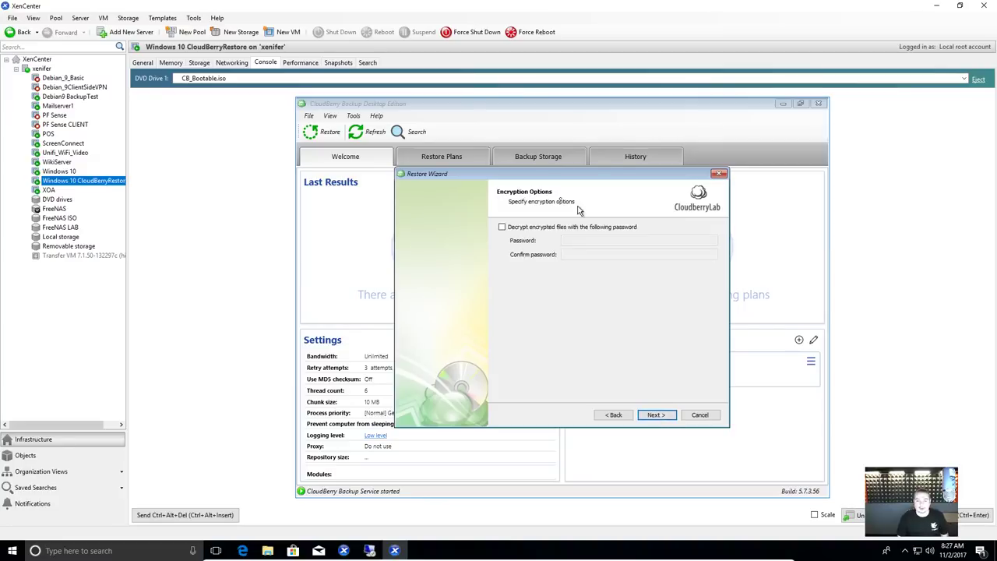
Step: Enable Decrypt and enter the decryption password twice
{"action": "left_click", "coordinate": [544, 226]}
{"action": "left_click", "coordinate": [589, 240]}
{"action": "type", "text": "*********"}
{"action": "key", "text": "Tab"}
{"action": "type", "text": "*********"}
{"action": "left_click", "coordinate": [656, 415]}
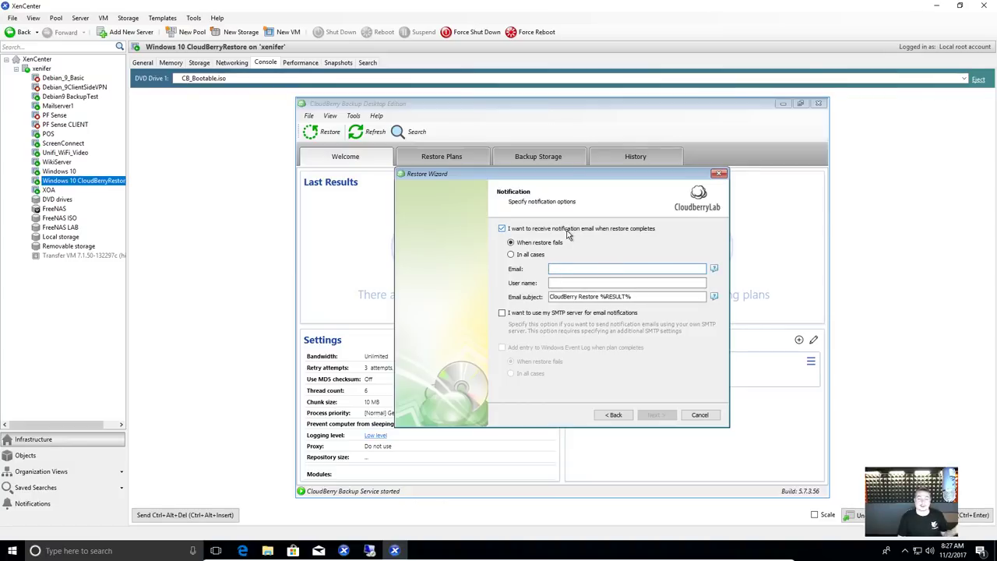
Step: Send notification e-mails in all cases to the user's address and create the restore plan
{"action": "left_click", "coordinate": [522, 255]}
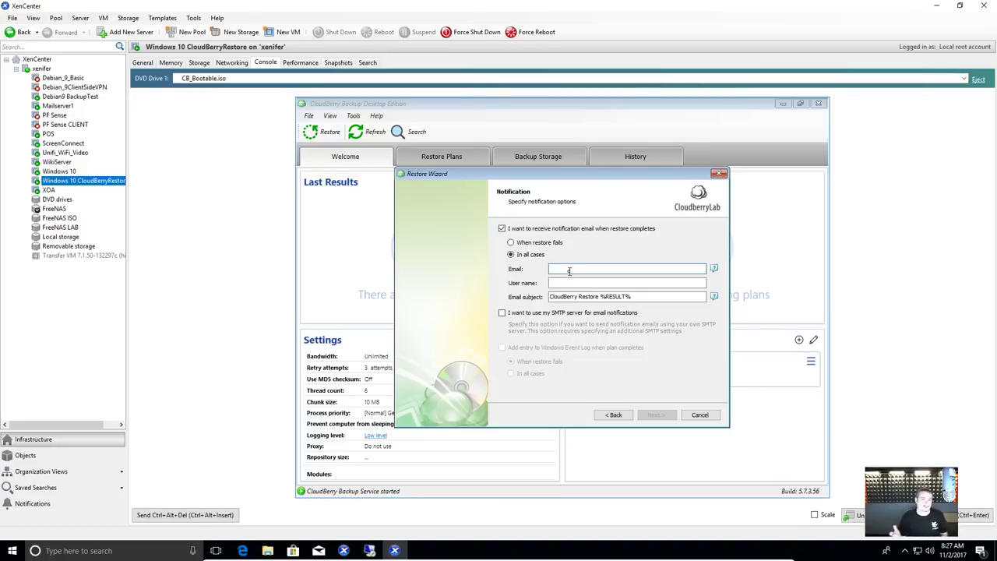
{"action": "left_click", "coordinate": [569, 270]}
{"action": "key", "text": "Return"}
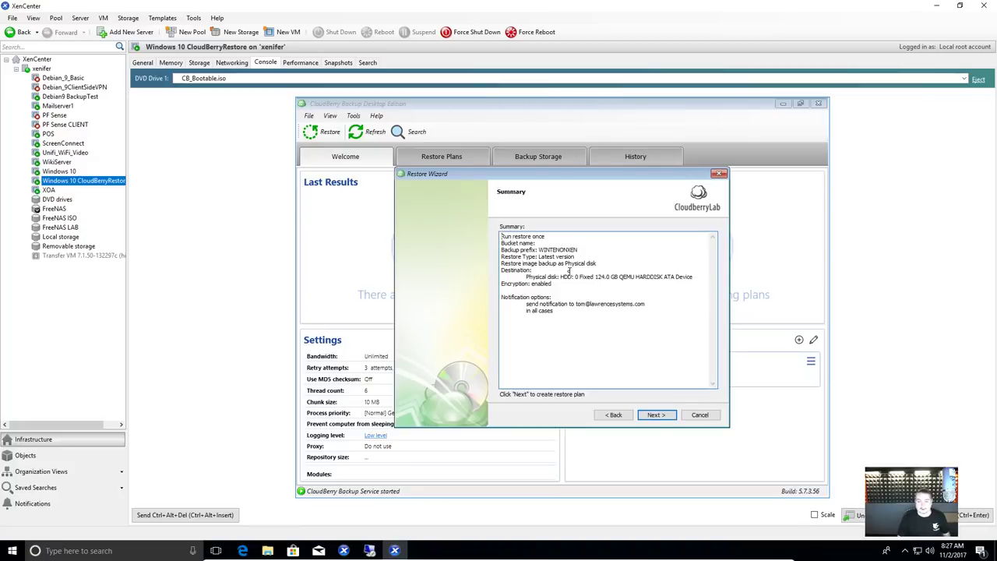
{"action": "left_click", "coordinate": [649, 415]}
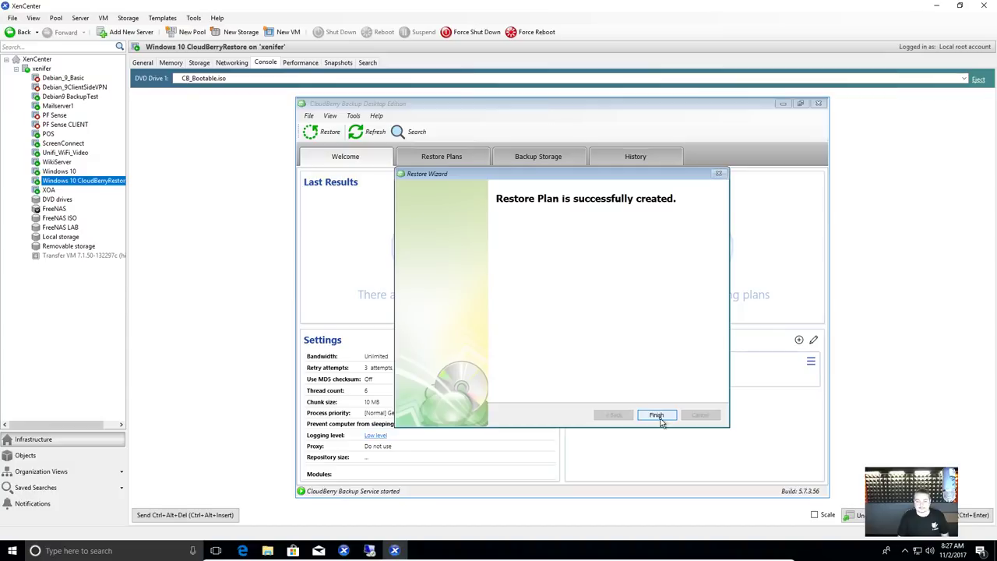
Step: Finish the wizard to start the FreeNAS restore plan and expand its details in Restore Plans
{"action": "left_click", "coordinate": [656, 415]}
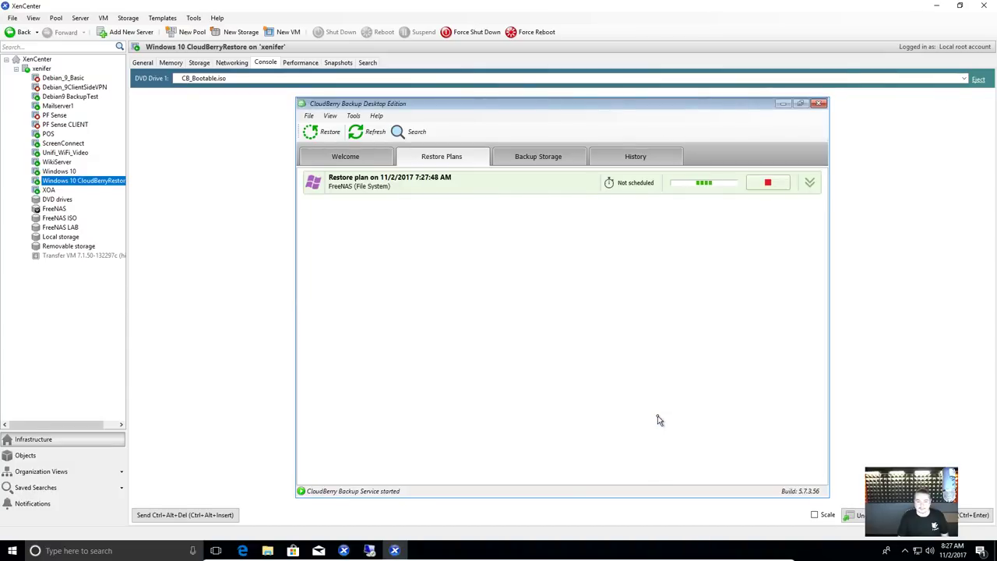
{"action": "left_click", "coordinate": [810, 183]}
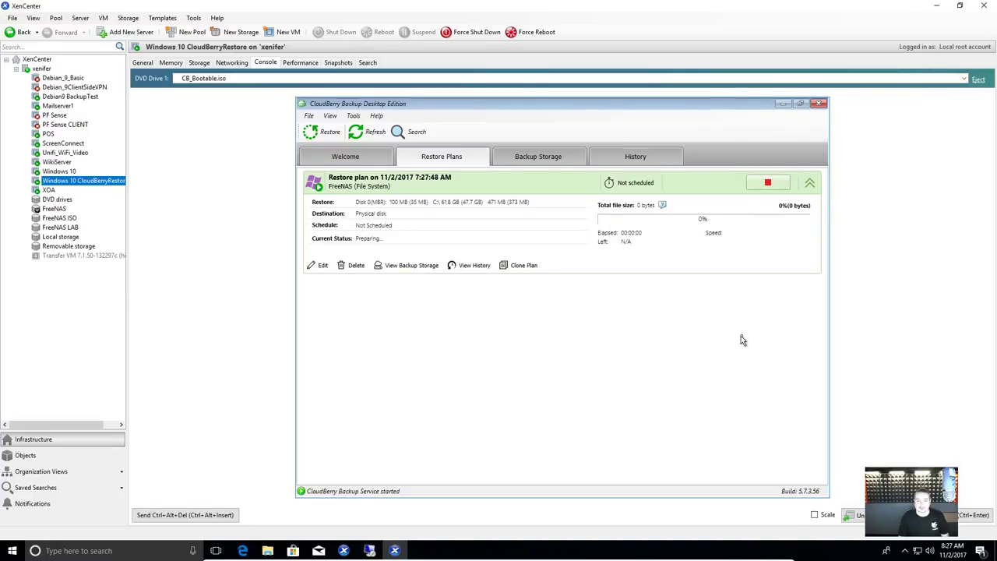